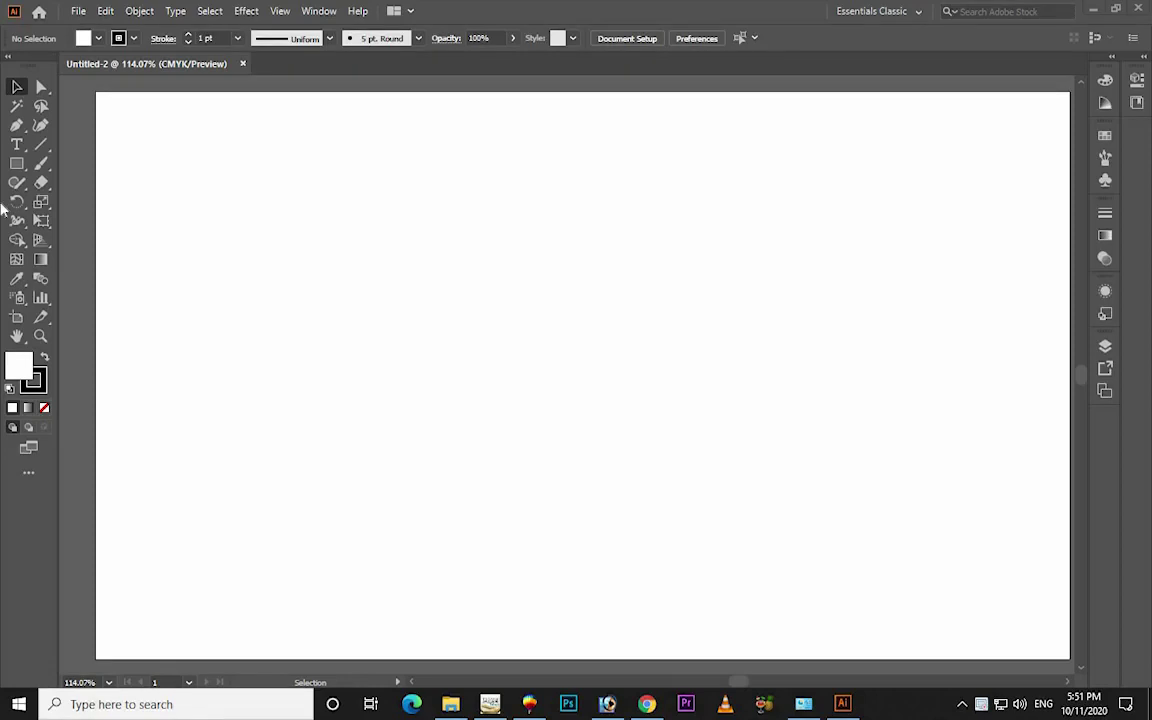
Place a stray text object on the artboard, then abandon it
{"action": "left_click", "coordinate": [16, 144]}
{"action": "left_click", "coordinate": [314, 274]}
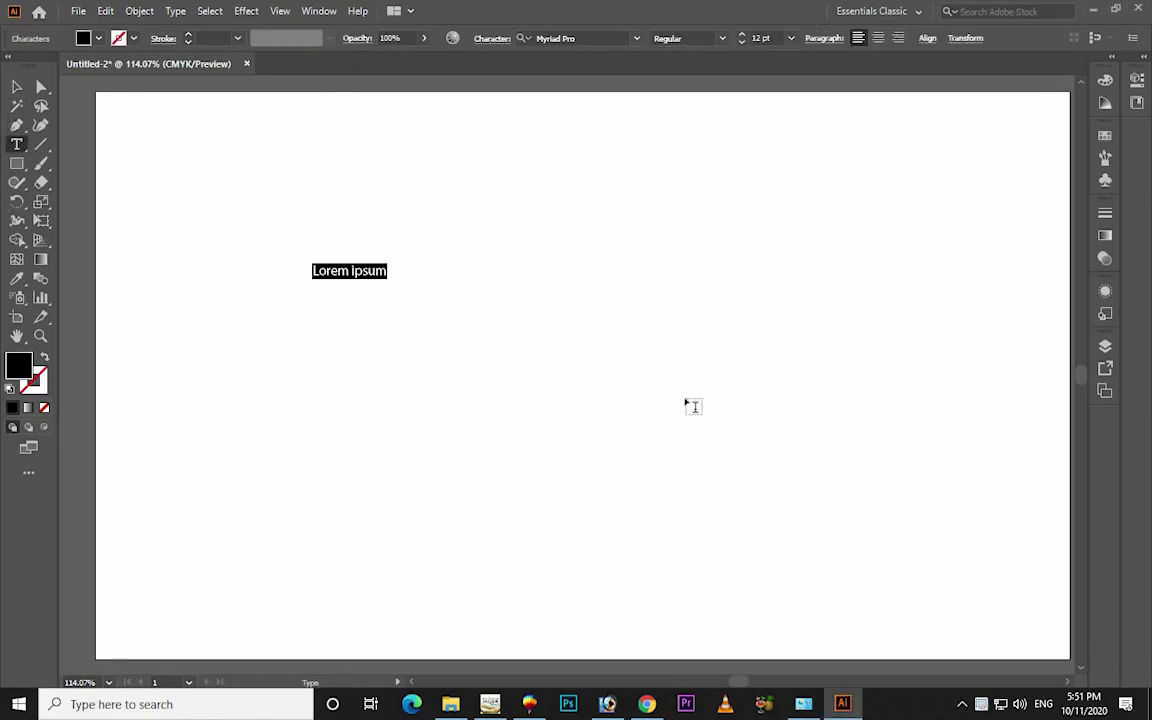
{"action": "type", "text": "B"}
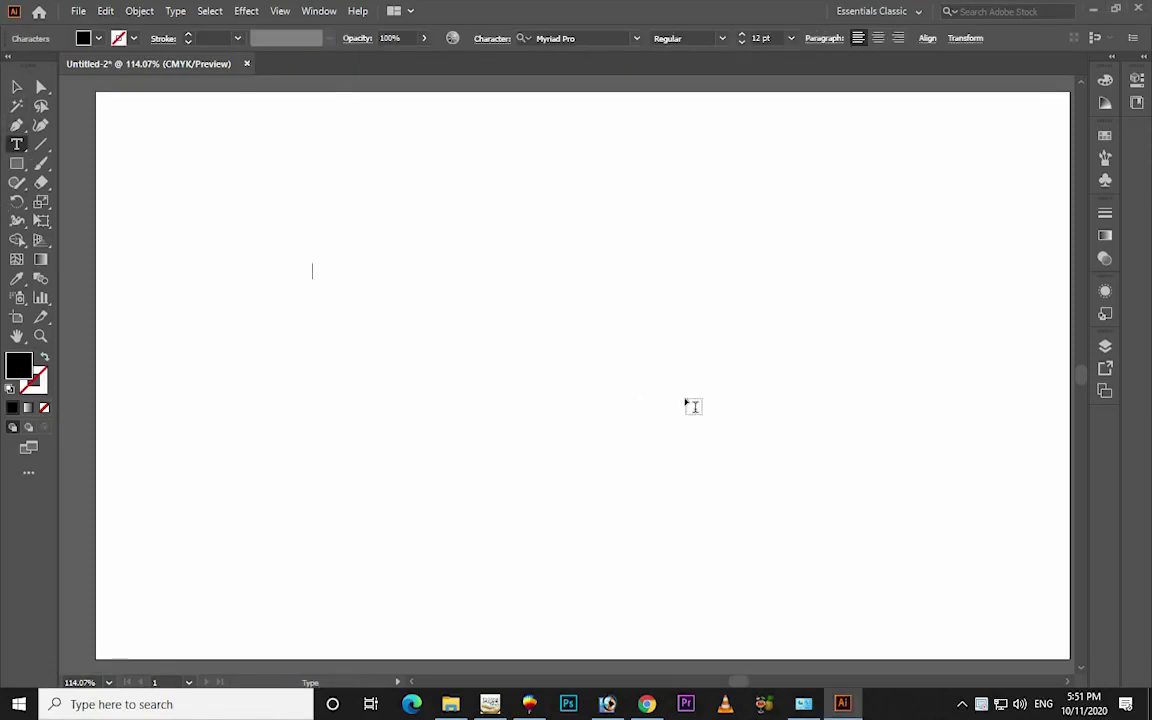
{"action": "left_click", "coordinate": [17, 88]}
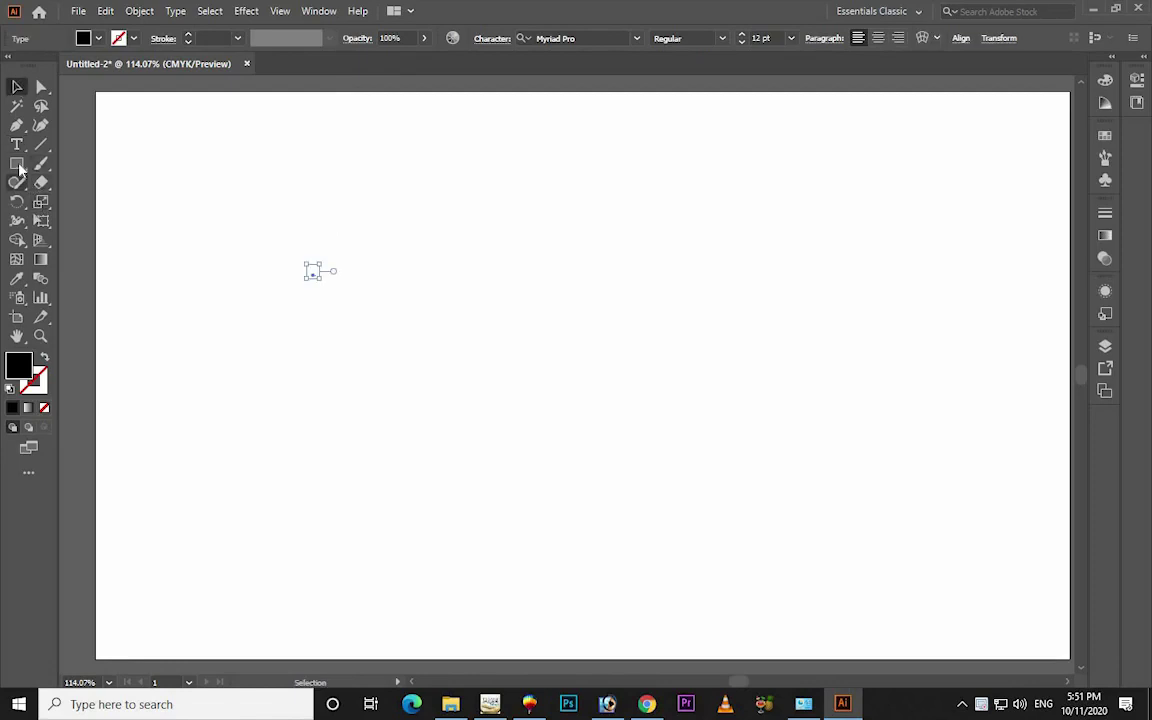
Draw a black rectangle card on the artboard's left and lock it via Object > Lock
{"action": "left_click", "coordinate": [18, 165]}
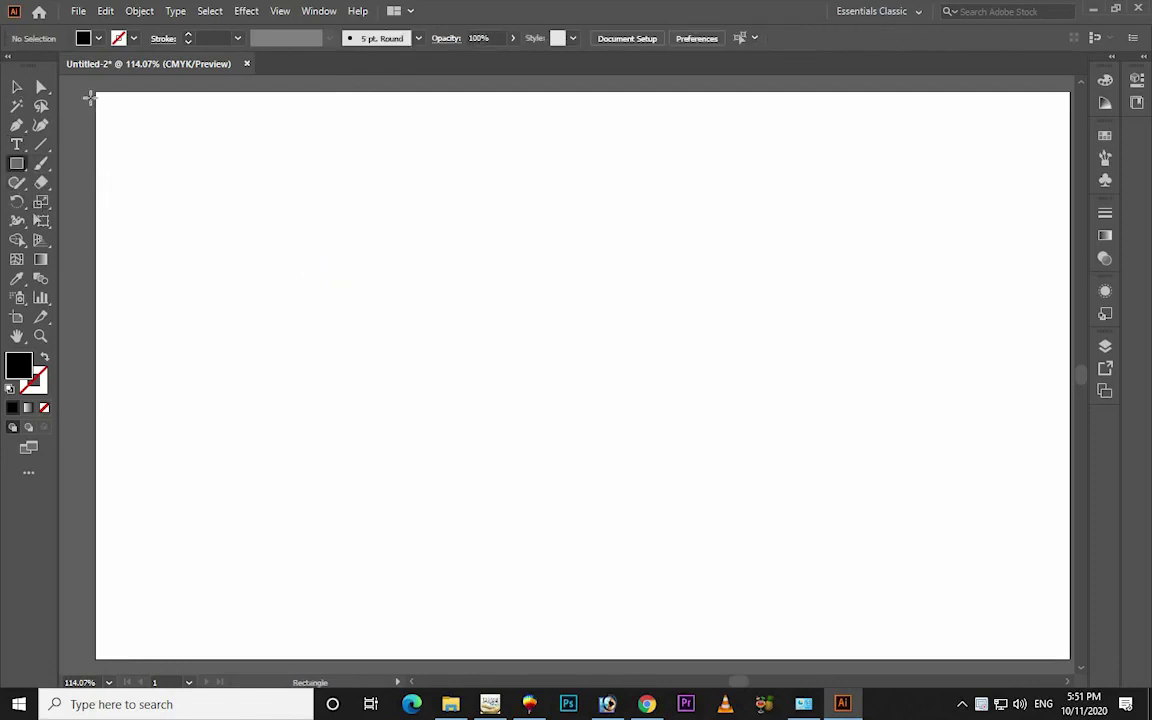
{"action": "left_click_drag", "start_coordinate": [160, 157], "coordinate": [557, 461]}
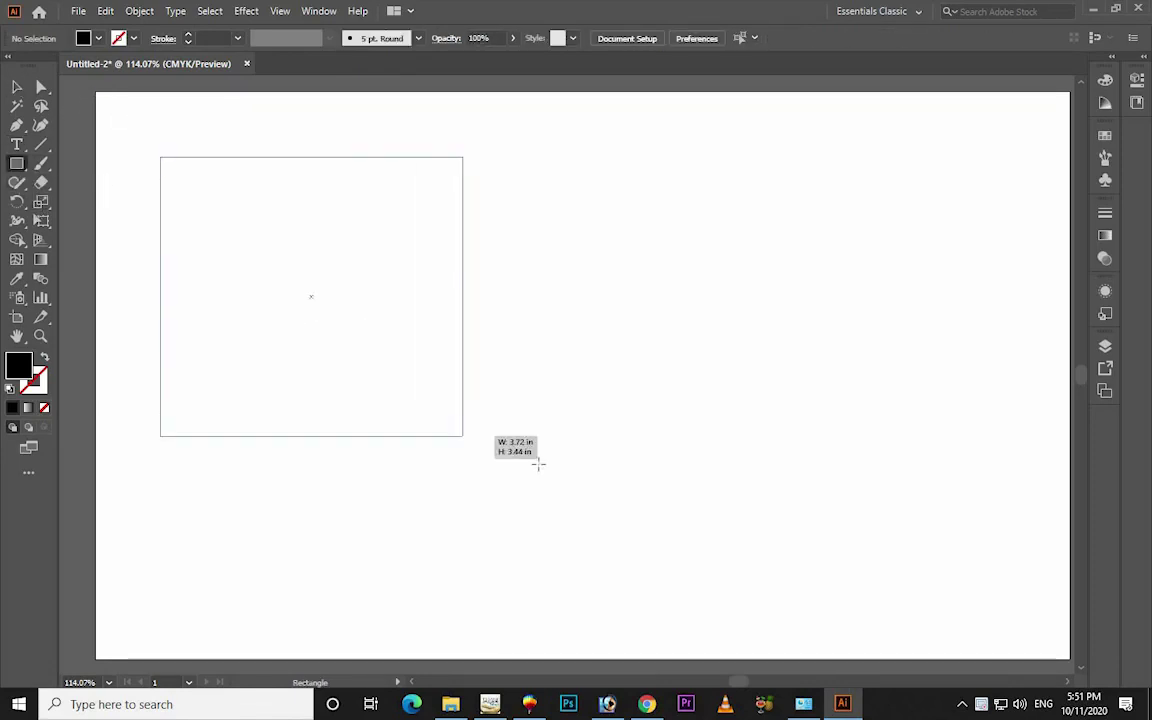
{"action": "left_click", "coordinate": [17, 87]}
{"action": "left_click", "coordinate": [140, 11]}
{"action": "mouse_move", "coordinate": [158, 123]}
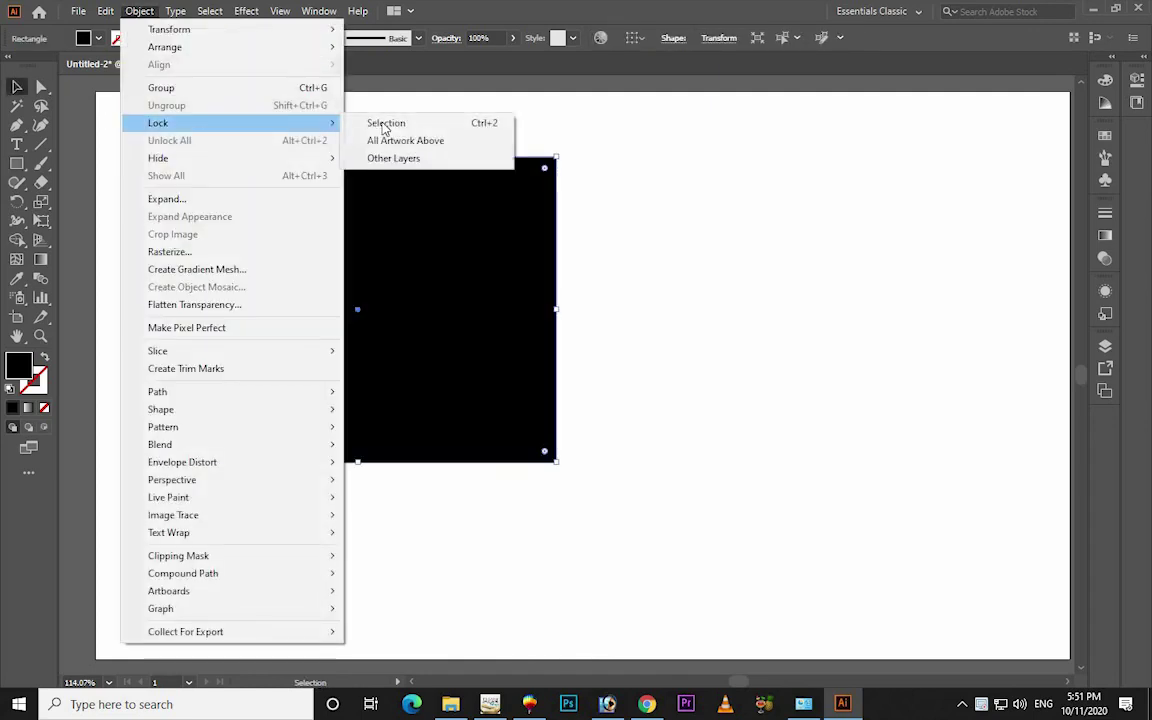
{"action": "left_click", "coordinate": [383, 121]}
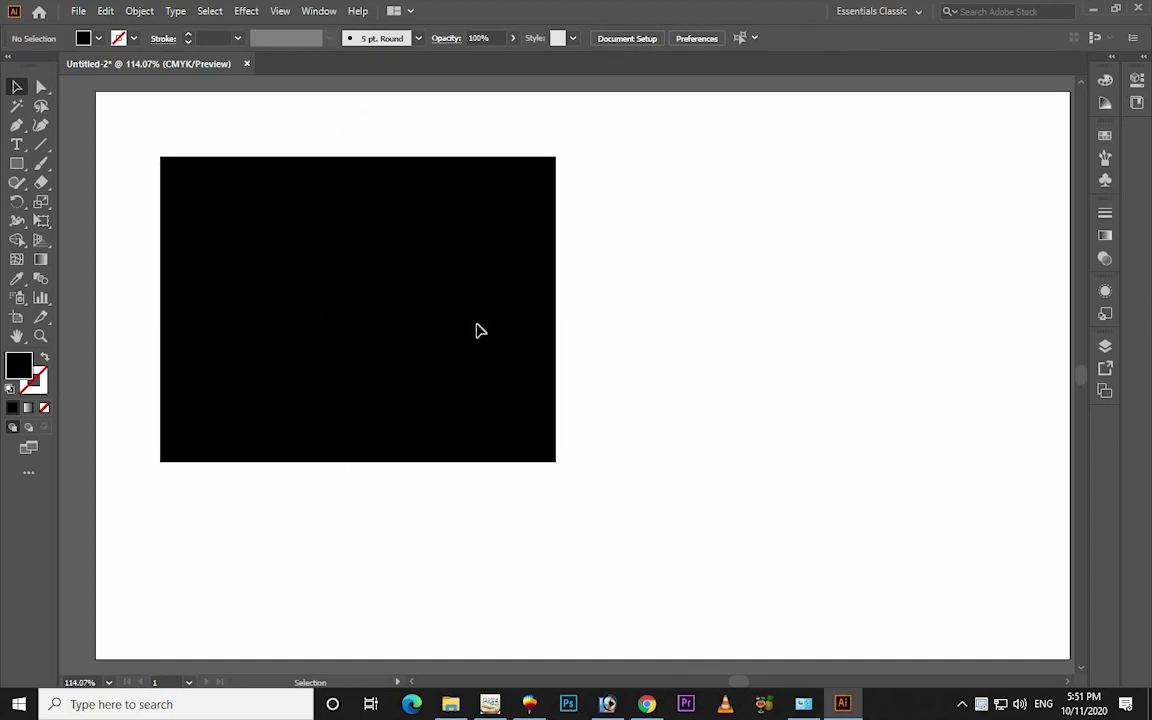
Create a text object on the black card and enlarge it to about 80 pt
{"action": "left_click", "coordinate": [17, 144]}
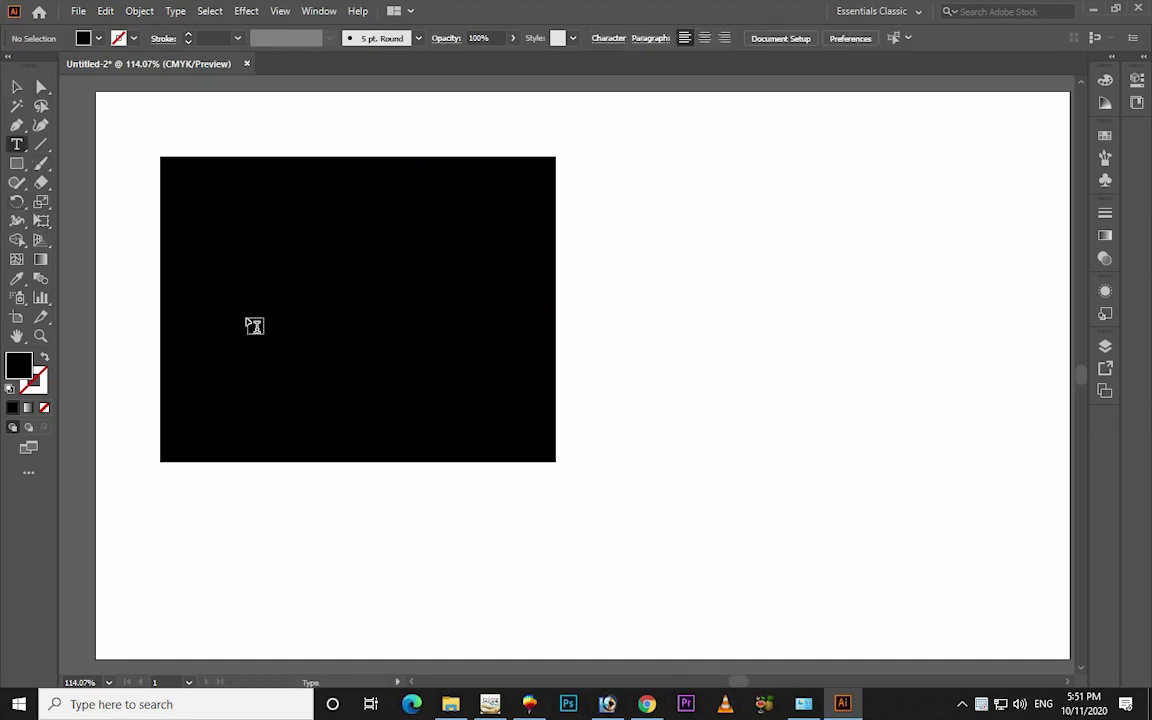
{"action": "left_click", "coordinate": [247, 314]}
{"action": "type", "text": "T"}
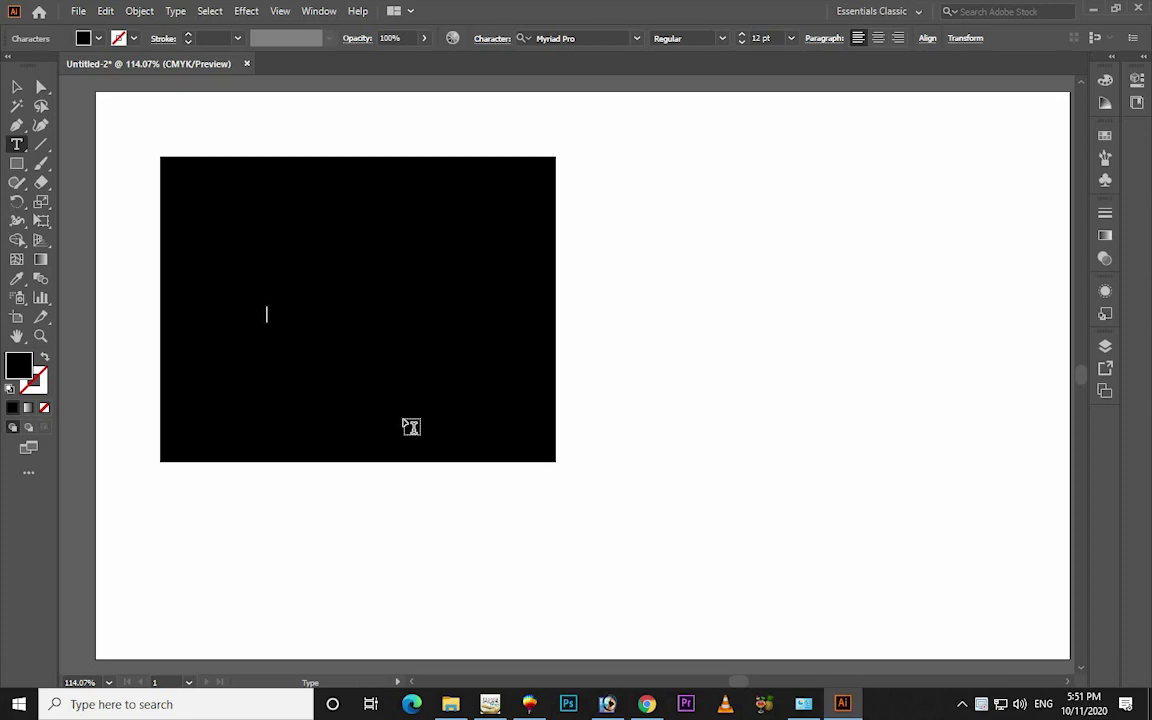
{"action": "left_click", "coordinate": [17, 87]}
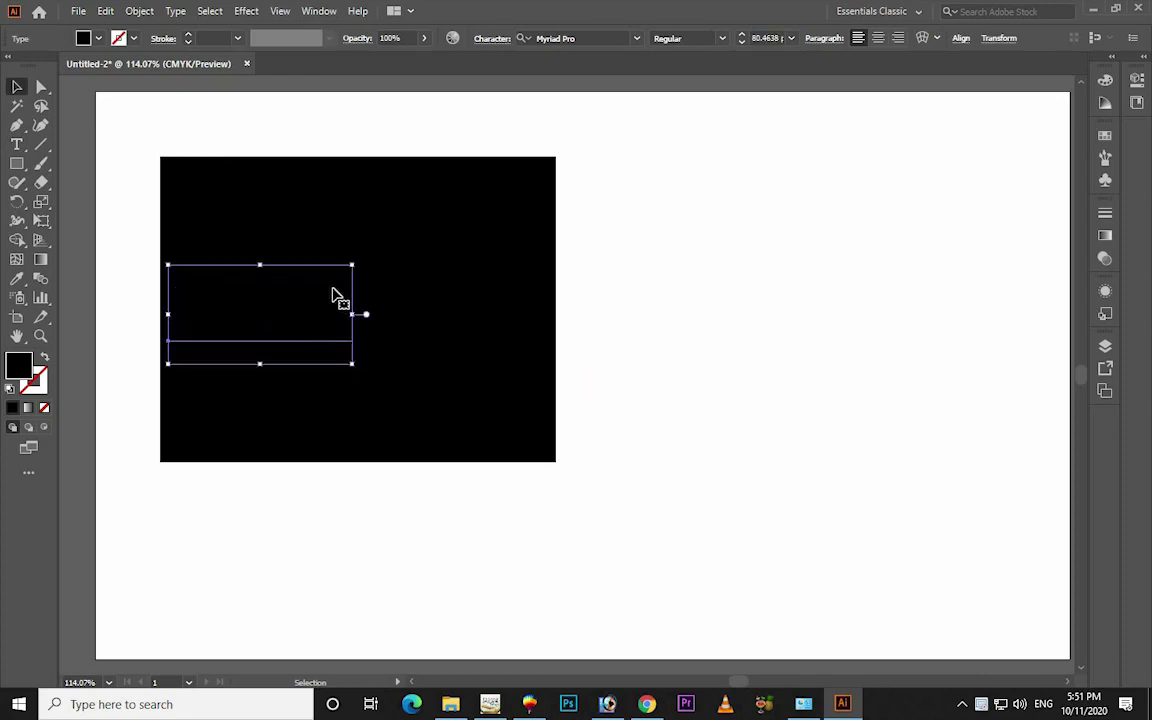
{"action": "left_click_drag", "start_coordinate": [277, 325], "coordinate": [352, 364]}
Fill the text white from the Swatches panel
{"action": "left_click", "coordinate": [1106, 80]}
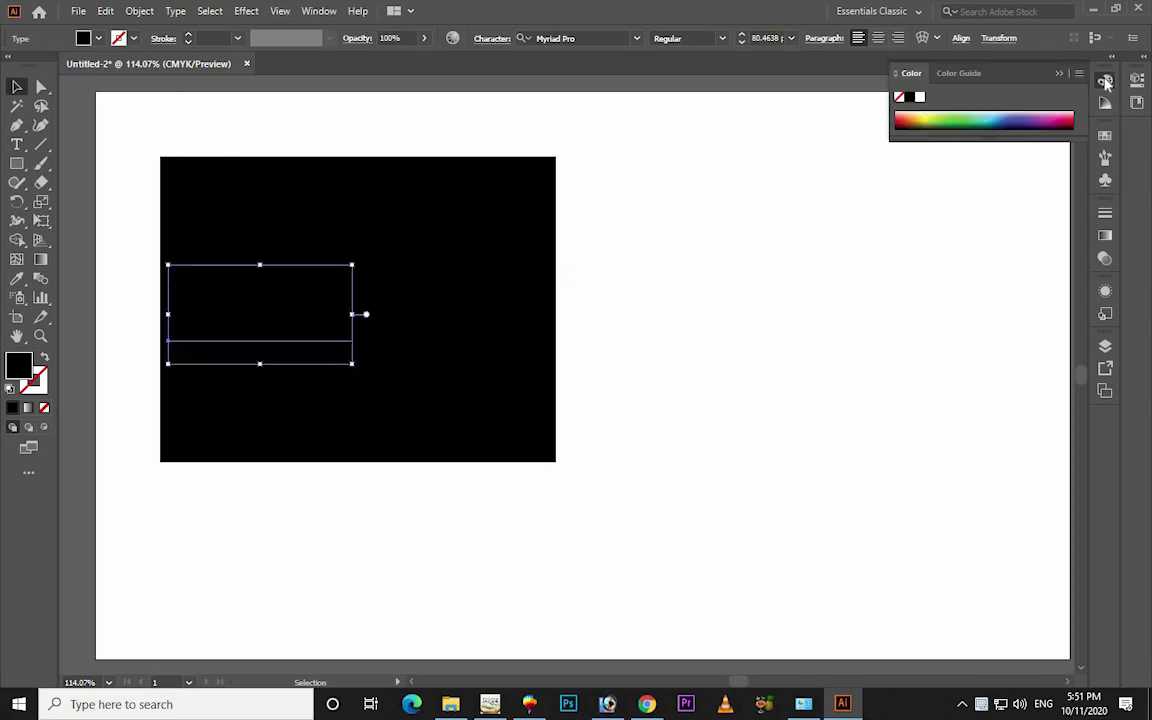
{"action": "left_click", "coordinate": [1106, 80]}
{"action": "left_click", "coordinate": [1105, 102]}
{"action": "left_click", "coordinate": [1105, 102]}
{"action": "left_click", "coordinate": [1105, 135]}
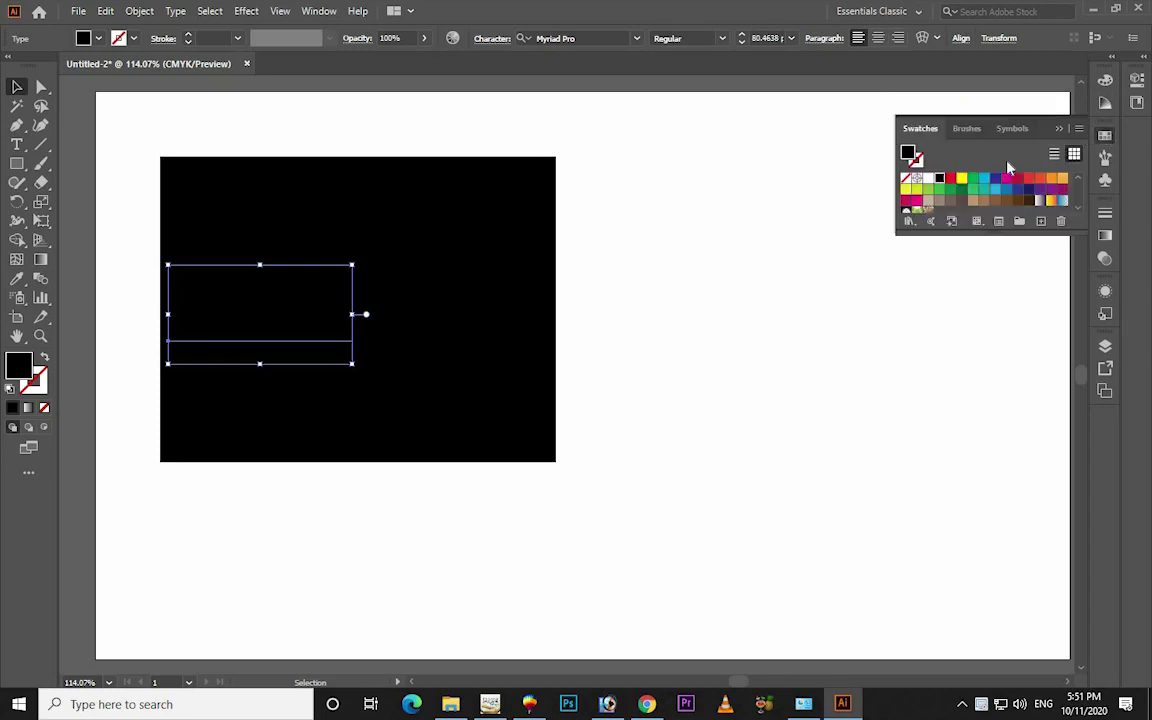
{"action": "left_click", "coordinate": [938, 180]}
Move BEST higher on the card and add WISHES on a new line below
{"action": "left_click_drag", "start_coordinate": [330, 293], "coordinate": [351, 224]}
{"action": "double_click", "coordinate": [355, 225]}
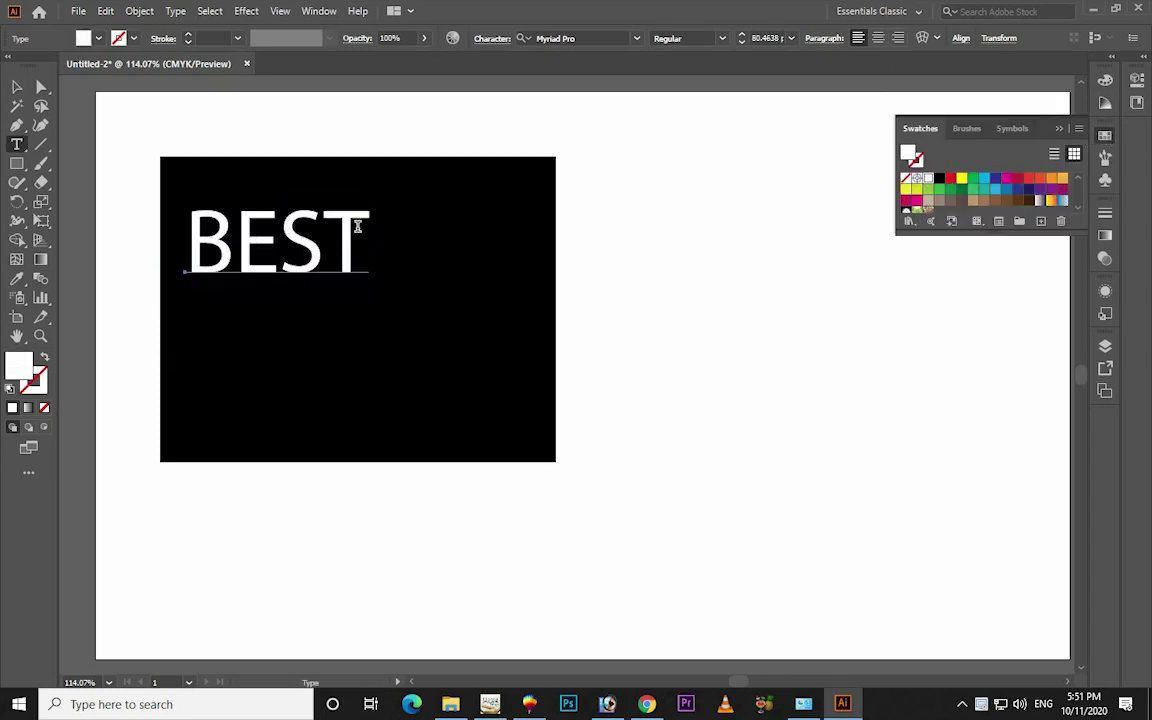
{"action": "key", "text": "Return"}
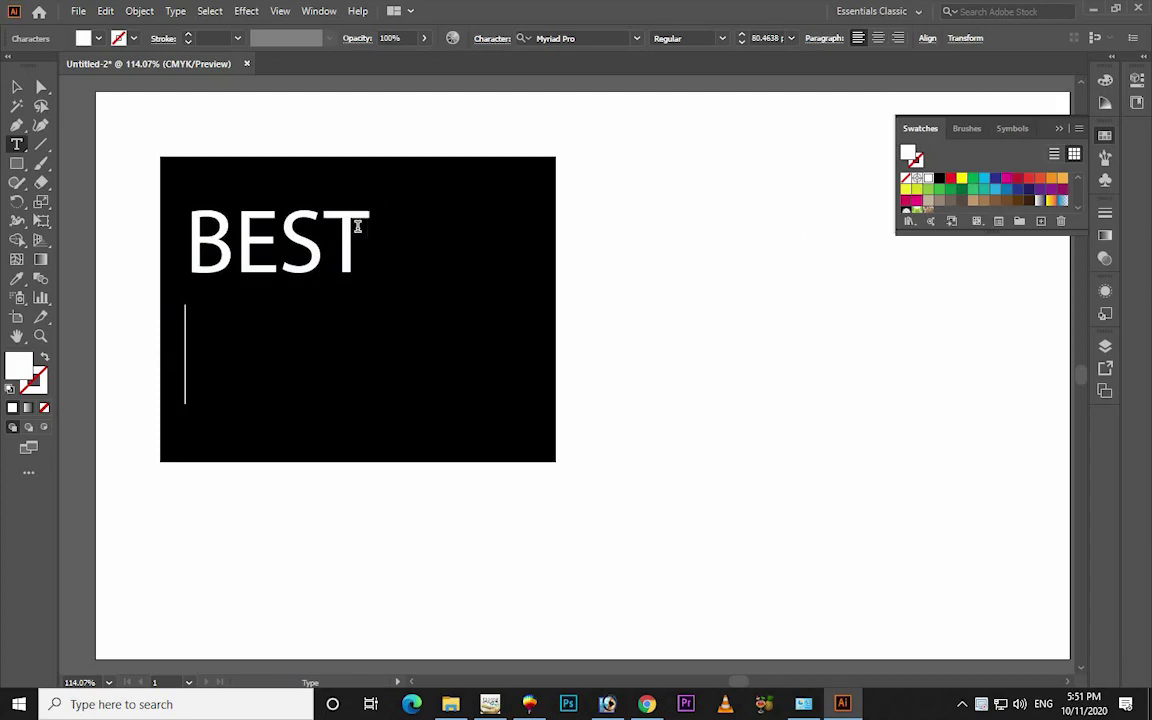
{"action": "type", "text": "WISH"}
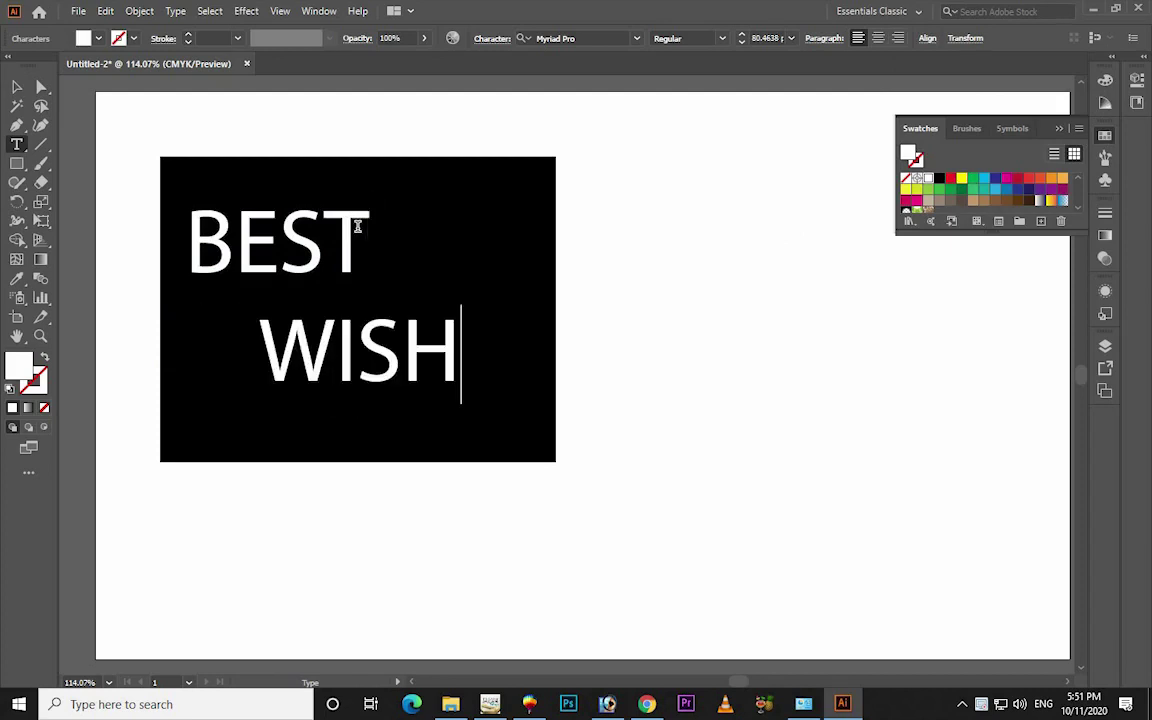
{"action": "type", "text": "ES"}
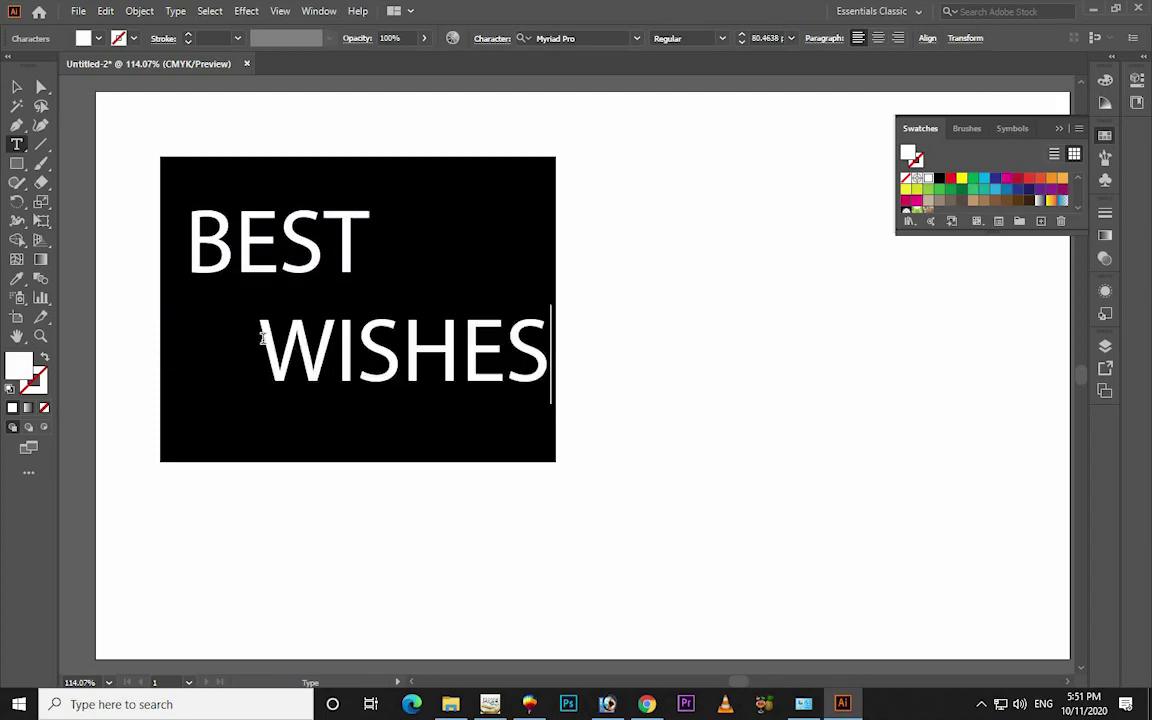
Remove a leading space before WISHES and set the text in Arial Rounded MT Bold
{"action": "left_click", "coordinate": [265, 338]}
{"action": "key", "text": "BackSpace"}
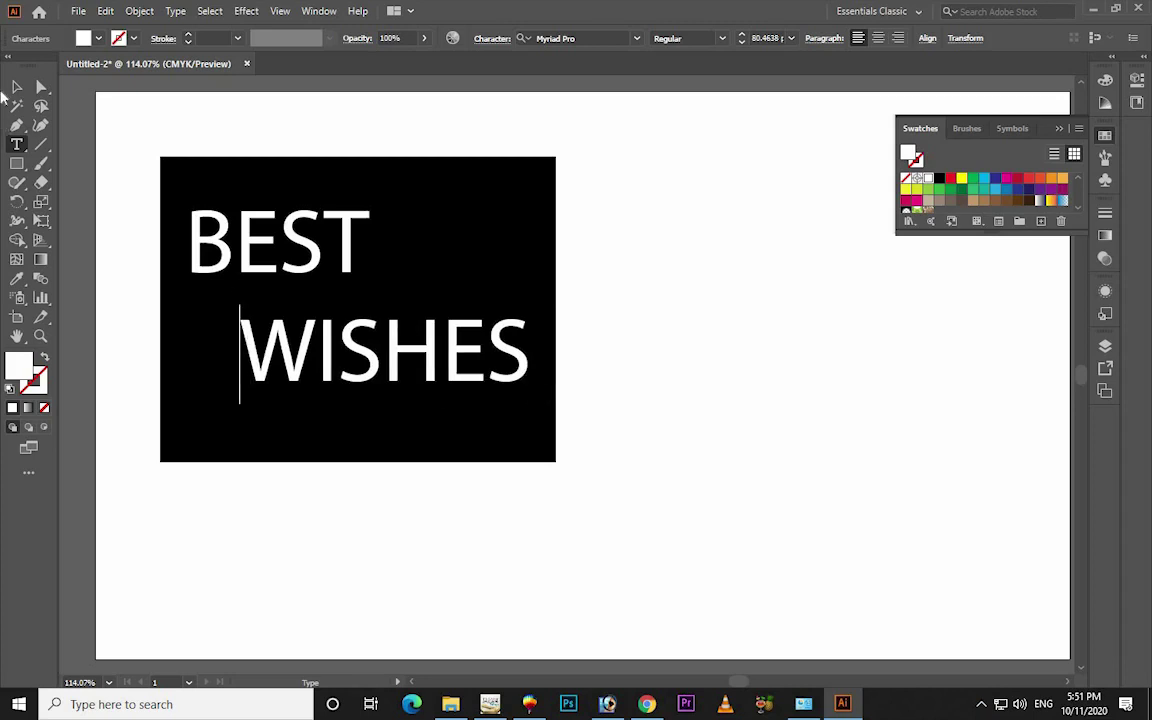
{"action": "left_click", "coordinate": [17, 87]}
{"action": "left_click", "coordinate": [637, 39]}
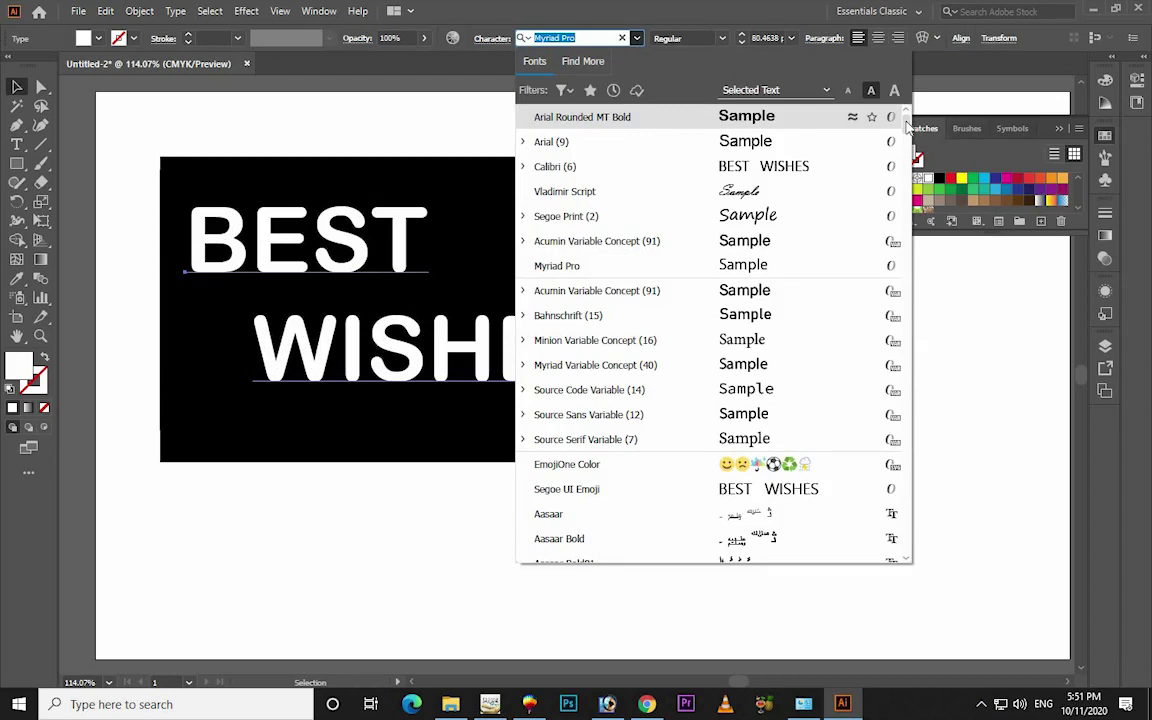
{"action": "left_click", "coordinate": [728, 117]}
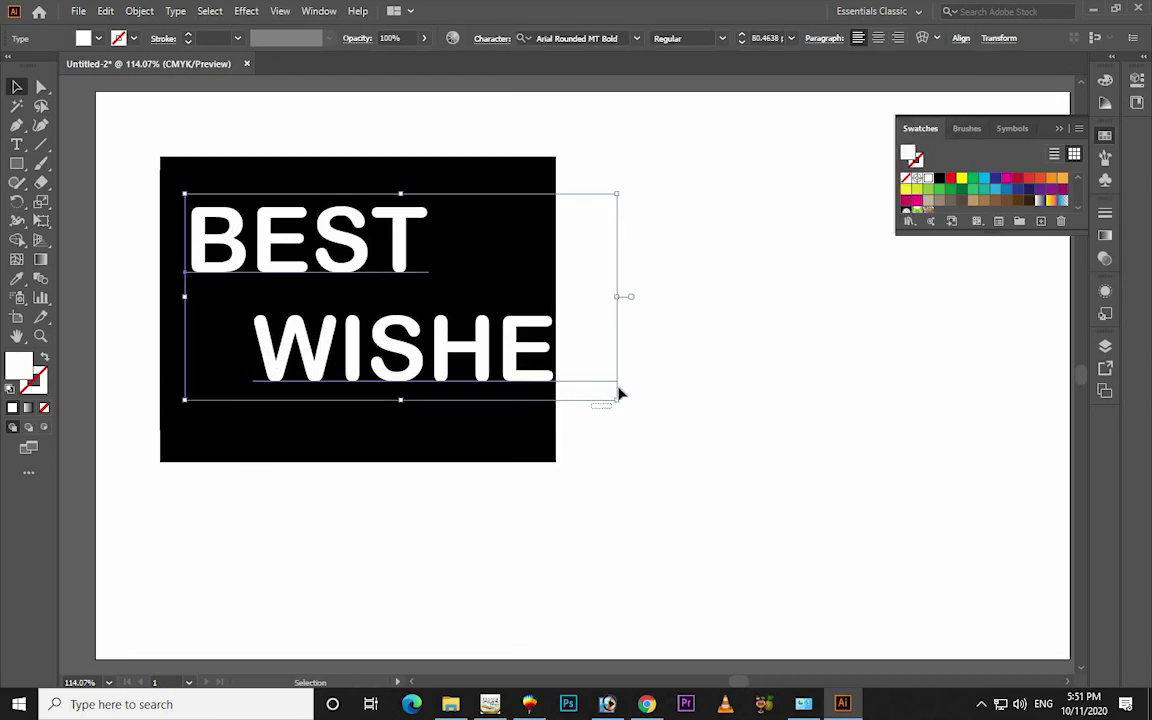
Scale and narrow the text to fit the black card, zooming in on it
{"action": "left_click", "coordinate": [618, 393]}
{"action": "left_click", "coordinate": [533, 387]}
{"action": "left_click_drag", "start_coordinate": [533, 387], "coordinate": [518, 387]}
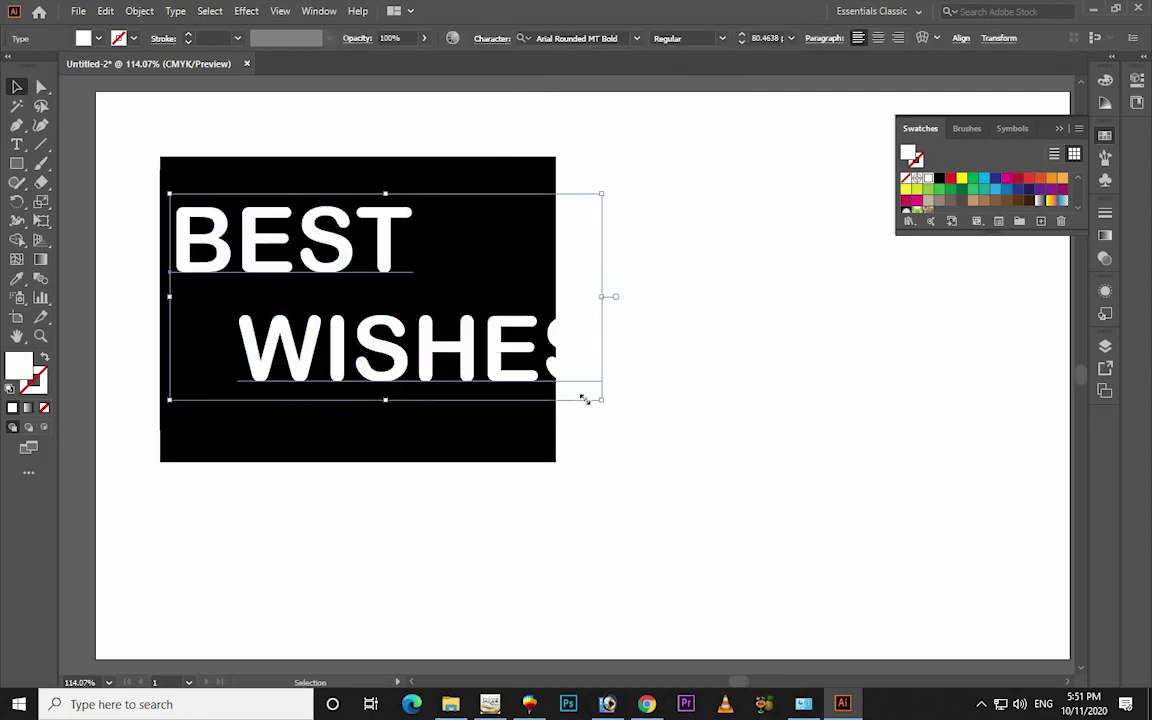
{"action": "left_click_drag", "start_coordinate": [585, 399], "coordinate": [560, 373]}
{"action": "left_click_drag", "start_coordinate": [560, 296], "coordinate": [545, 296]}
{"action": "key", "text": "z"}
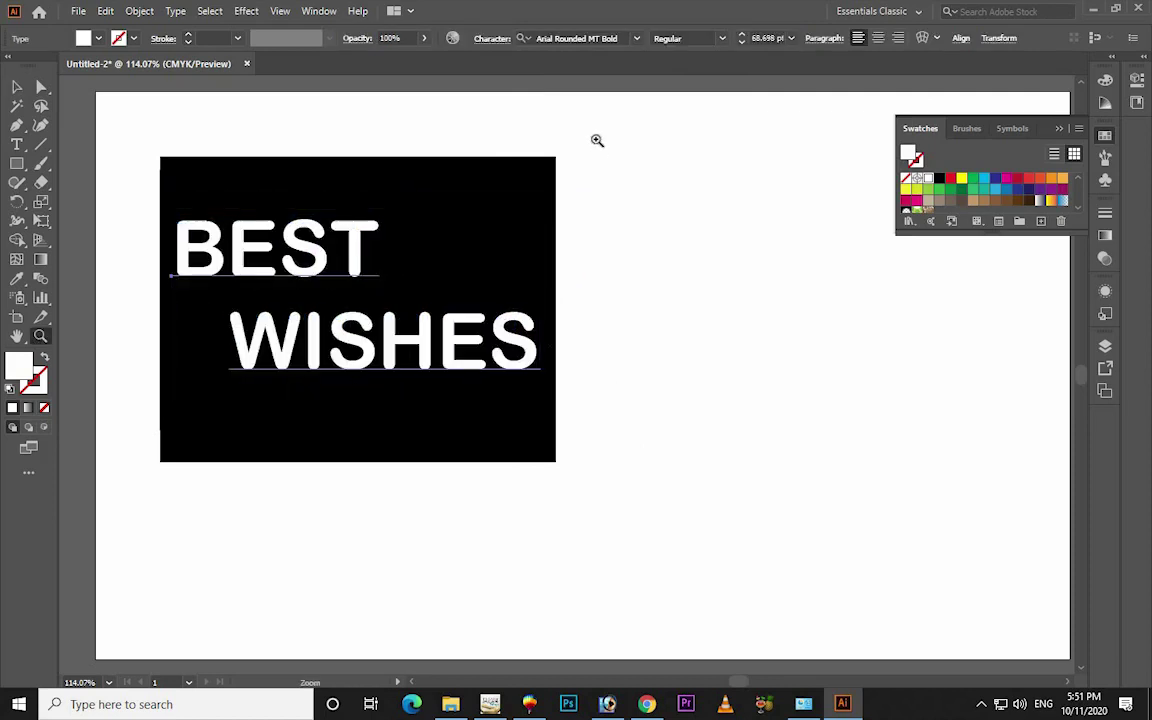
{"action": "left_click_drag", "start_coordinate": [597, 140], "coordinate": [152, 468]}
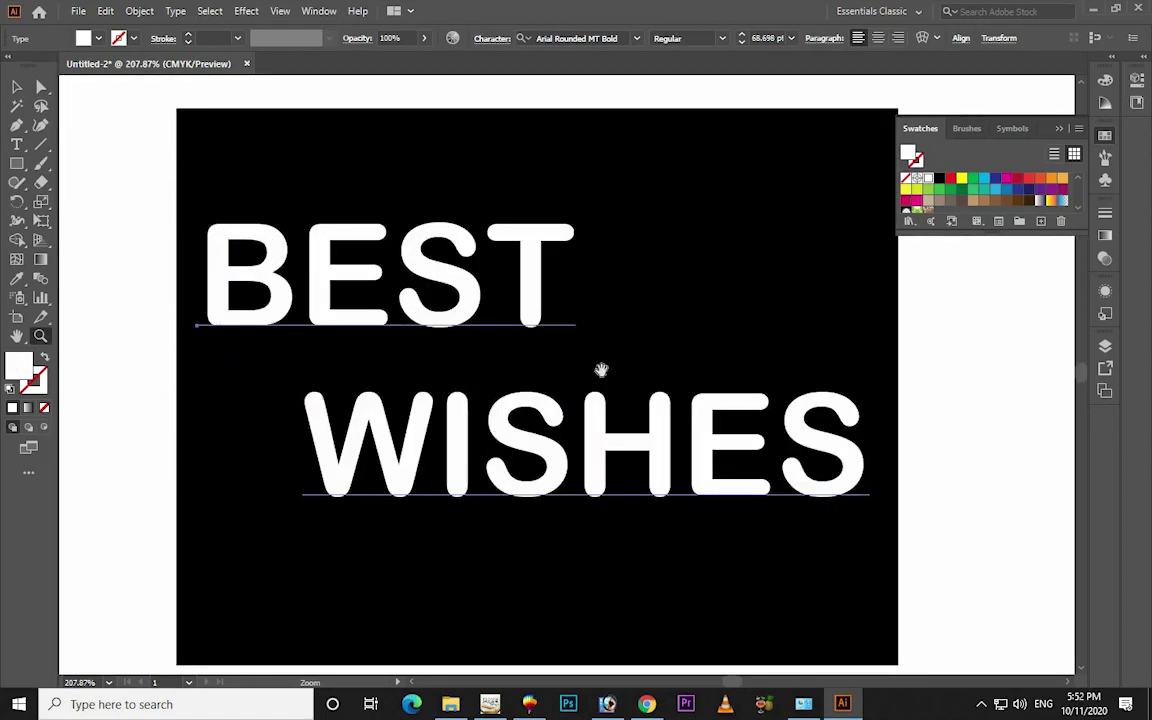
{"action": "left_click_drag", "start_coordinate": [599, 370], "coordinate": [571, 376]}
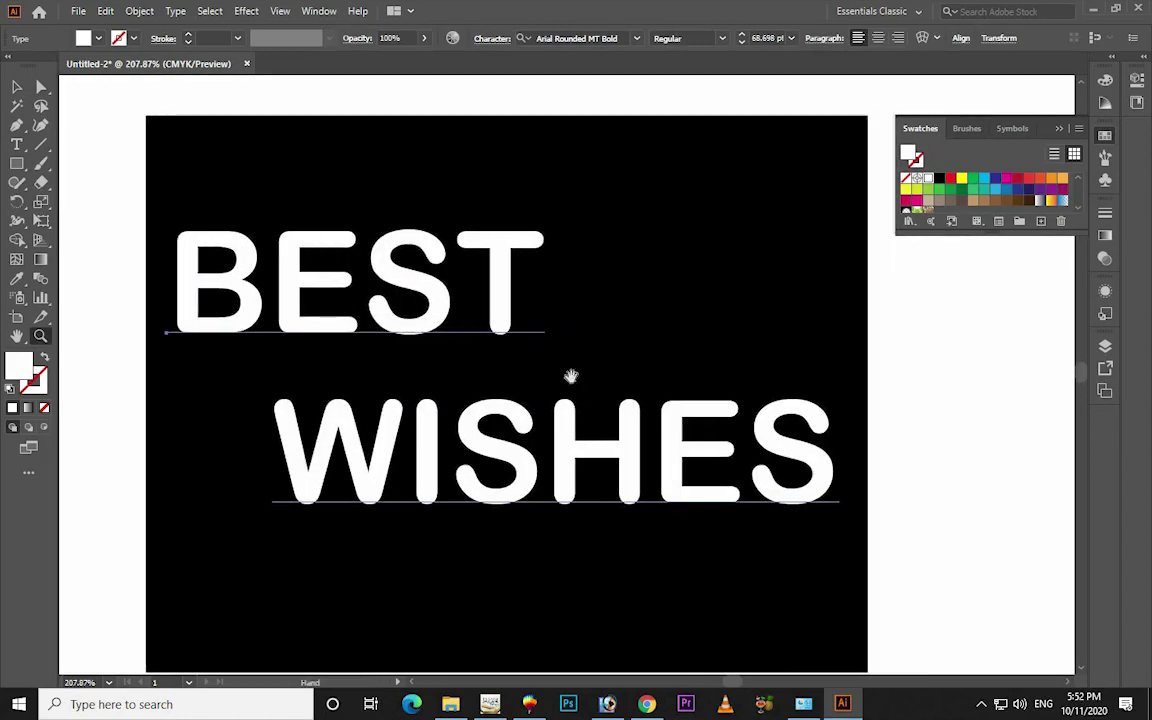
Nudge the text into position and convert it to outlines
{"action": "key", "text": "v"}
{"action": "left_click_drag", "start_coordinate": [685, 420], "coordinate": [692, 420]}
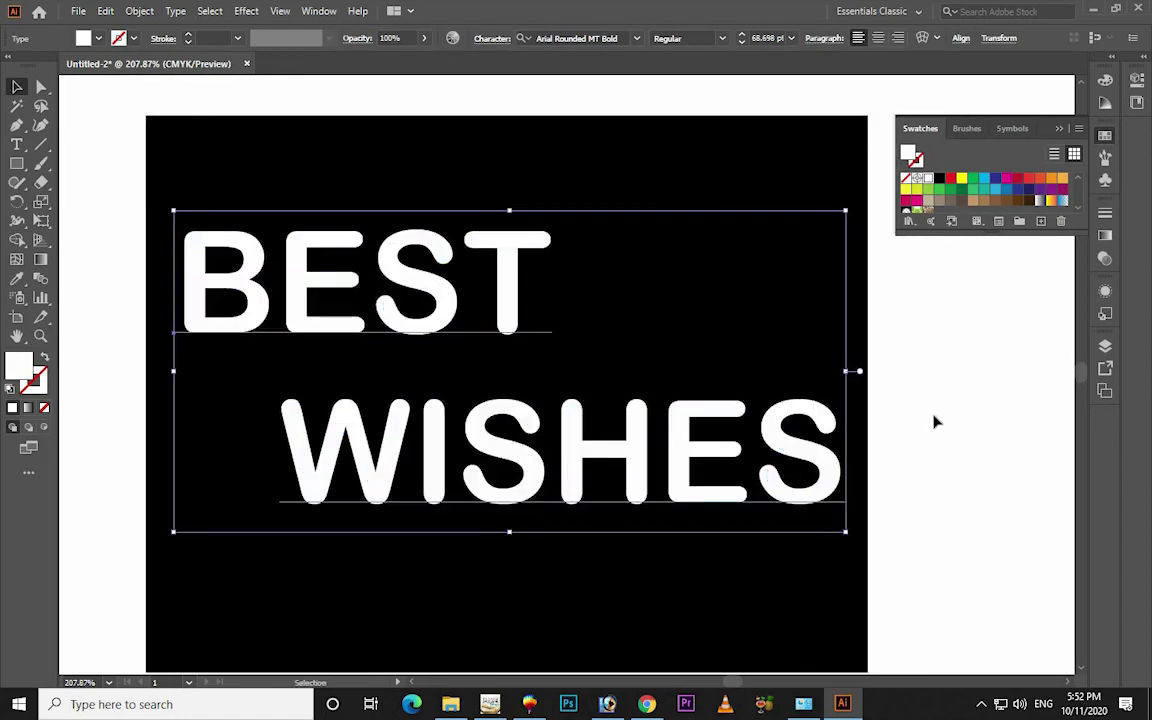
{"action": "left_click_drag", "start_coordinate": [830, 425], "coordinate": [830, 432]}
{"action": "right_click", "coordinate": [826, 428]}
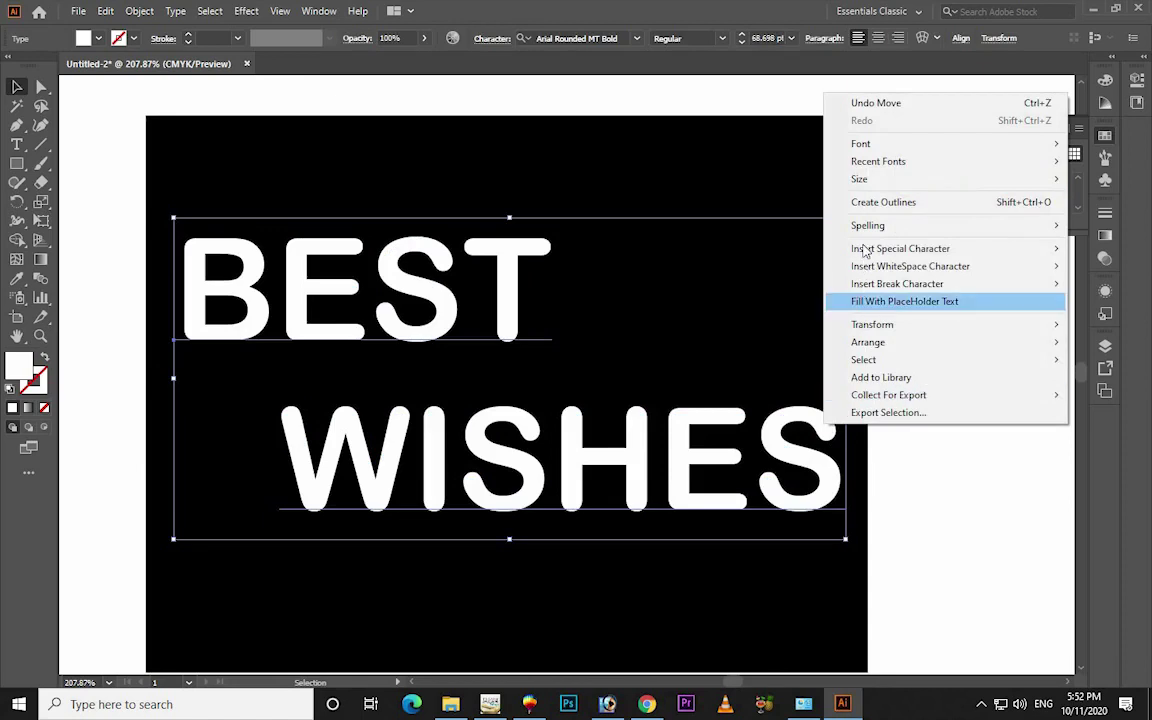
{"action": "left_click", "coordinate": [883, 202]}
{"action": "left_click", "coordinate": [643, 424]}
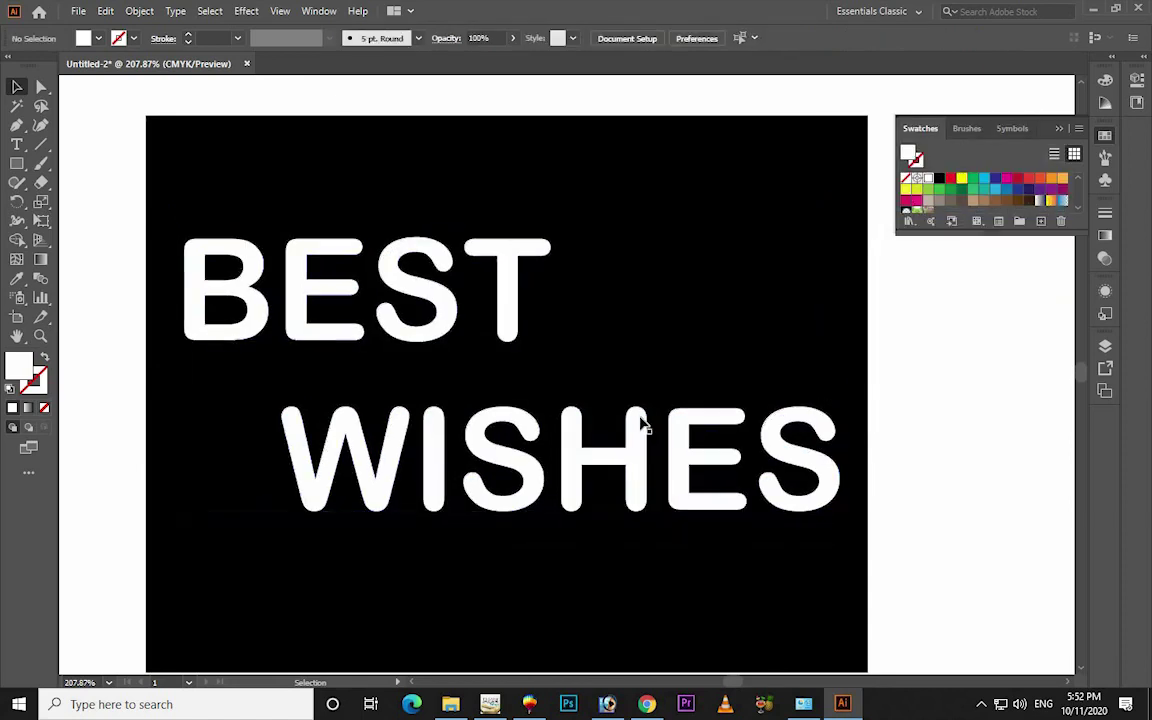
Draw a diagonal line from the card's top down to its lower left
{"action": "left_click", "coordinate": [17, 127]}
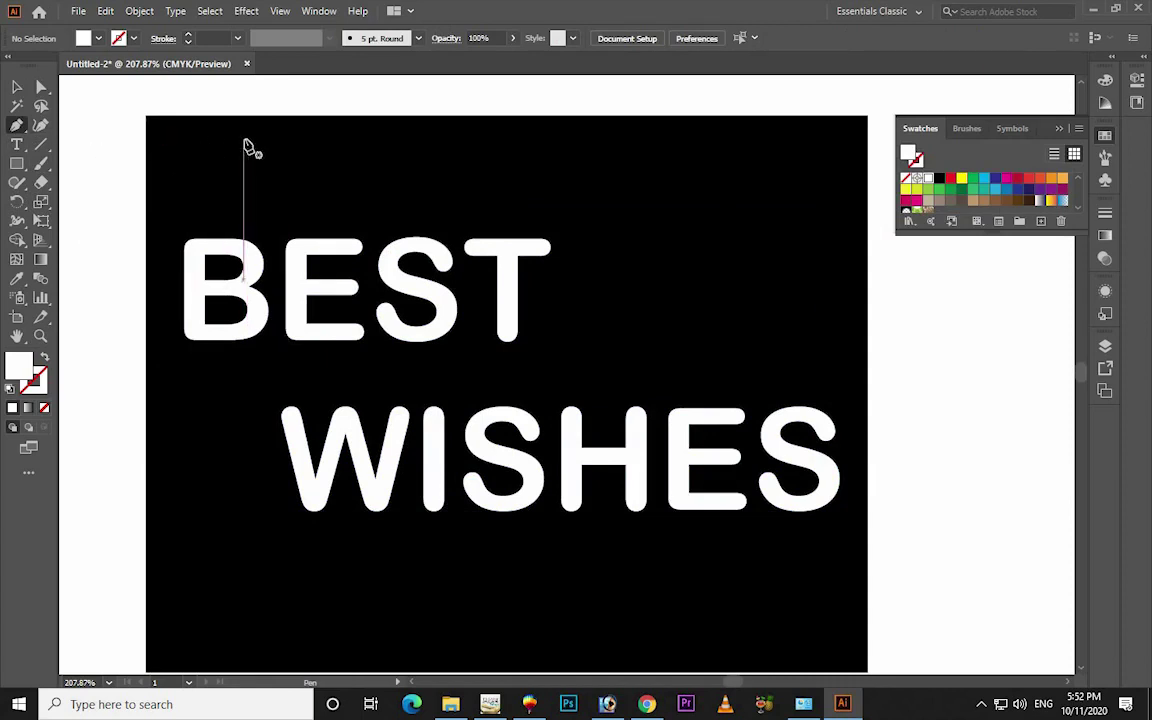
{"action": "left_click", "coordinate": [331, 127]}
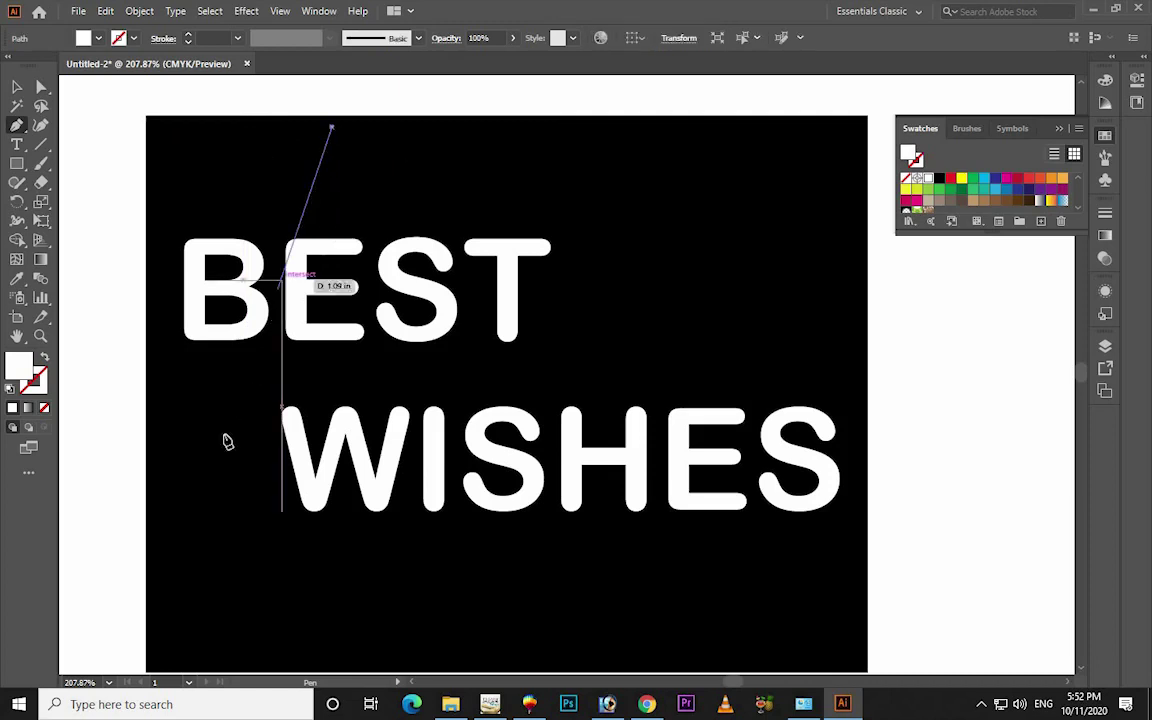
{"action": "left_click", "coordinate": [166, 560]}
{"action": "key", "text": "v"}
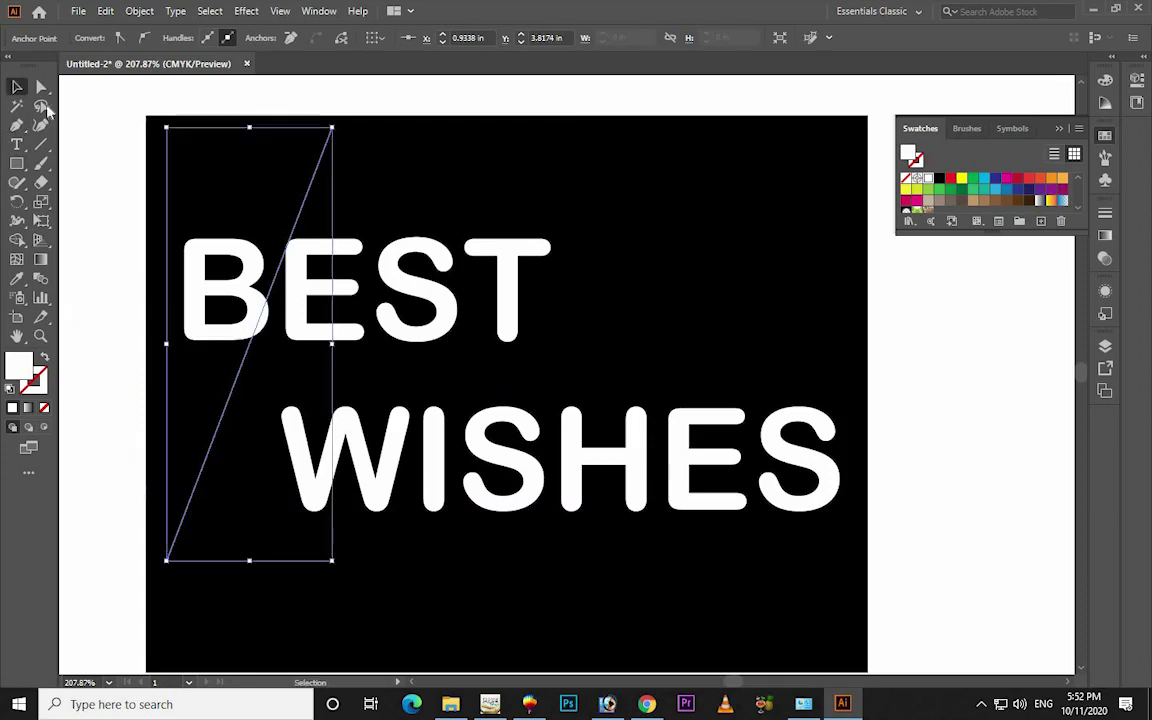
Set the diagonal line's stroke weight to 1 pt
{"action": "left_click", "coordinate": [1103, 162]}
{"action": "left_click", "coordinate": [1105, 183]}
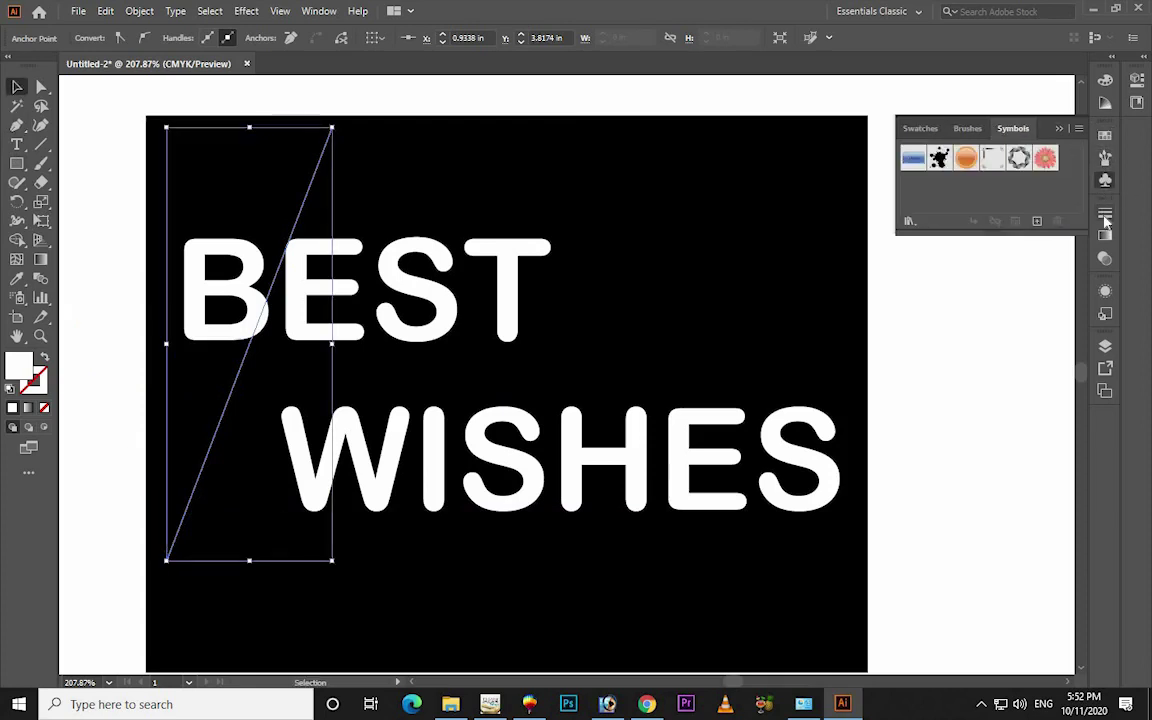
{"action": "left_click", "coordinate": [1105, 218]}
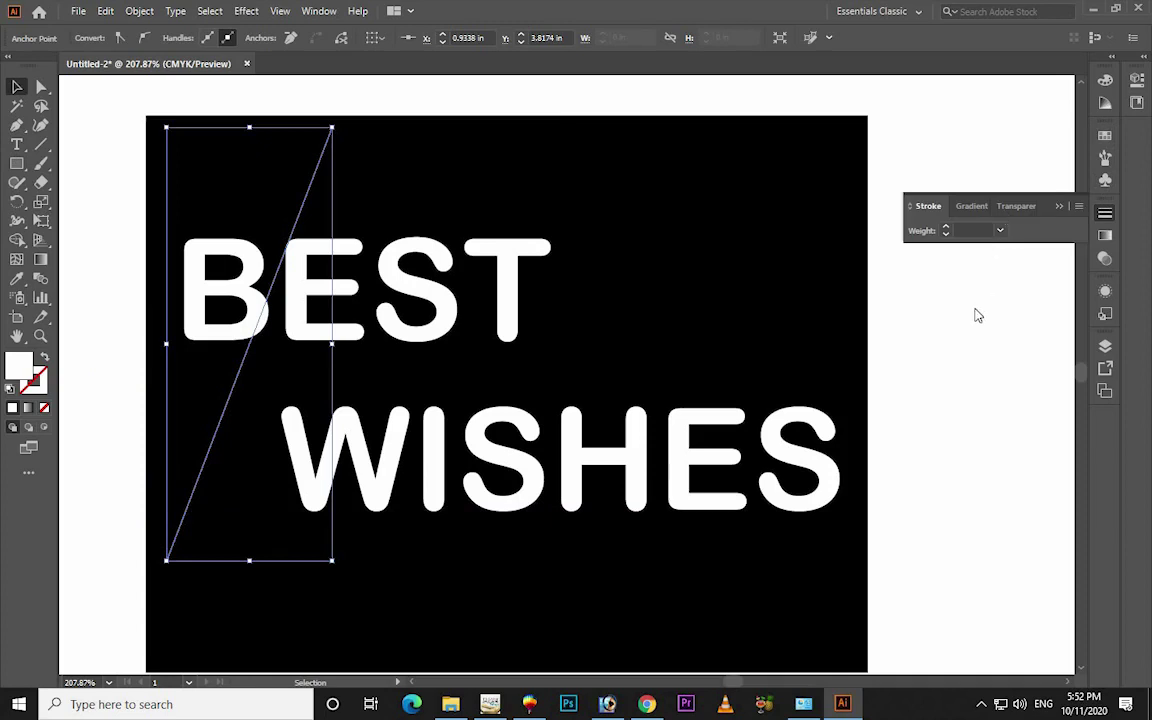
{"action": "left_click", "coordinate": [1001, 233]}
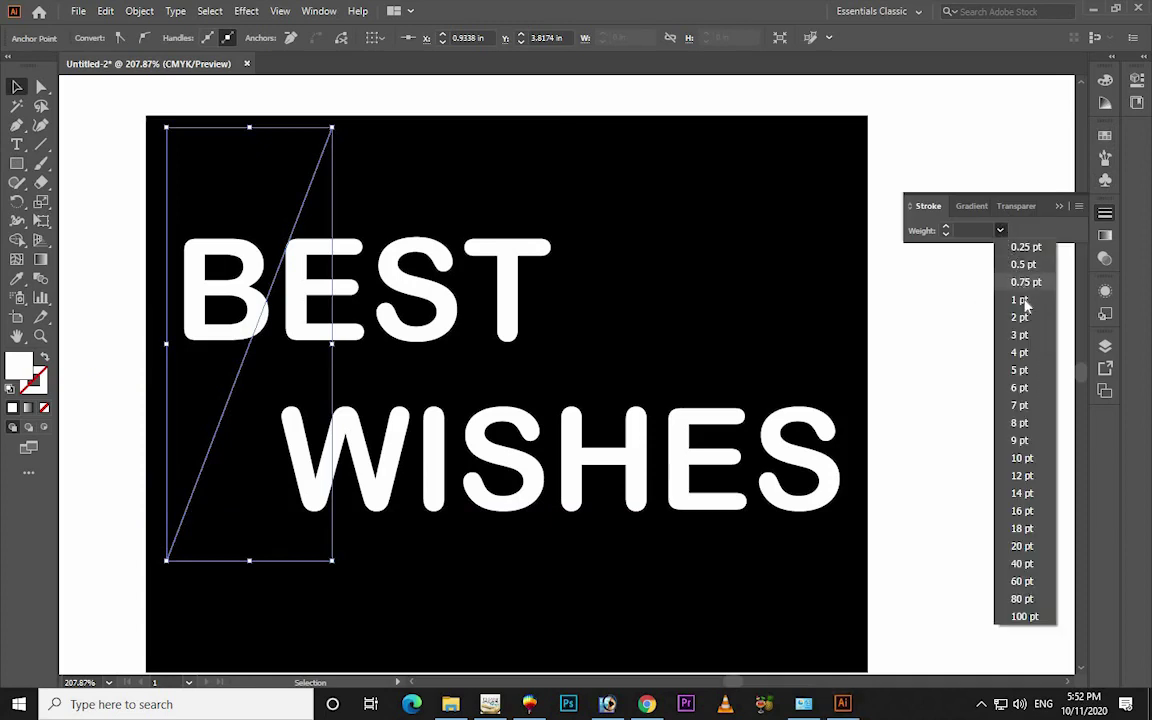
{"action": "left_click", "coordinate": [1023, 303]}
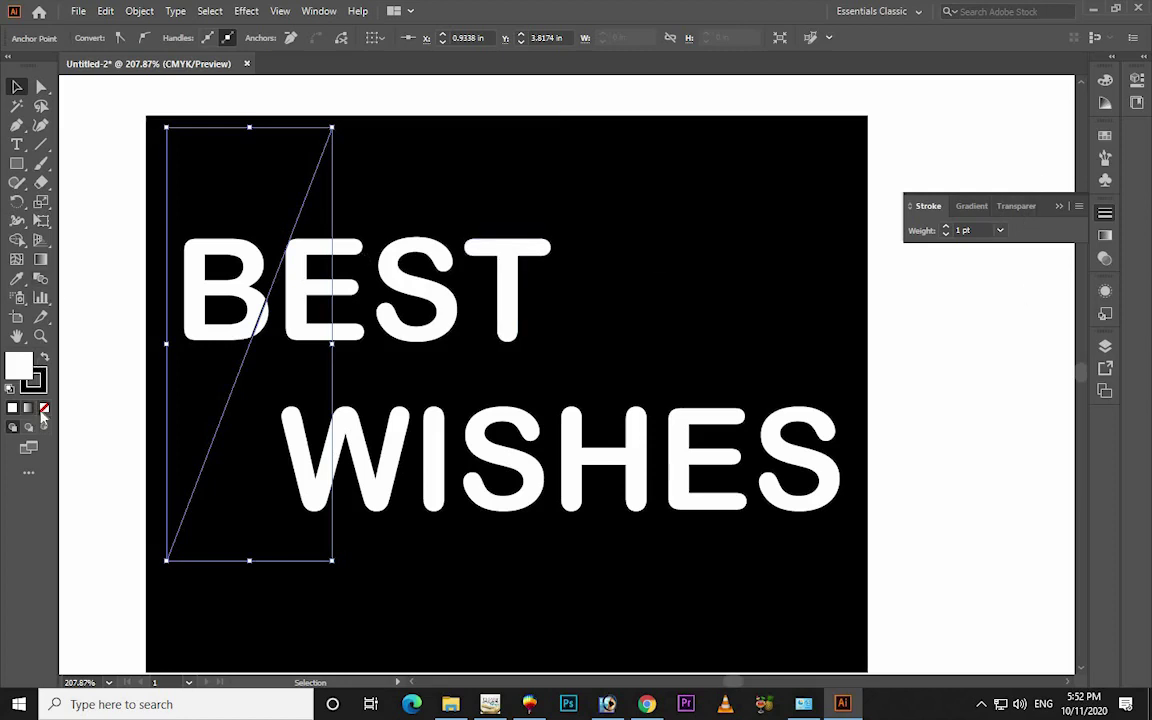
Make the line's stroke white with no fill
{"action": "left_click", "coordinate": [45, 360]}
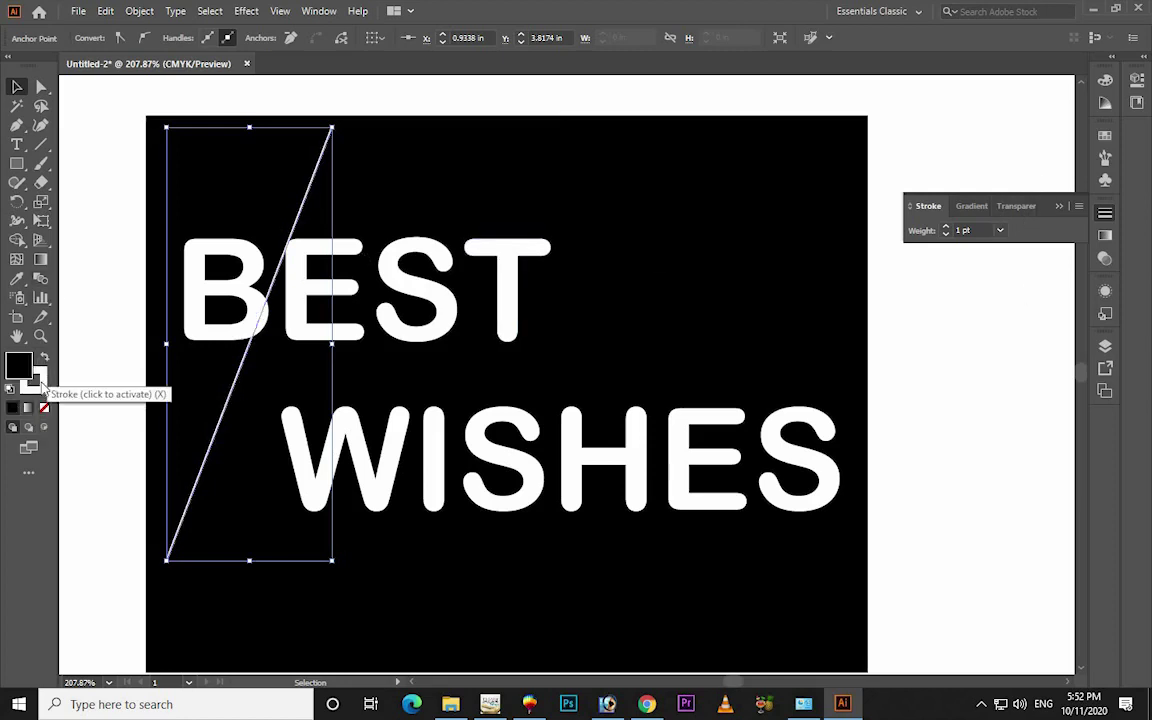
{"action": "left_click", "coordinate": [33, 378]}
{"action": "left_click", "coordinate": [18, 363]}
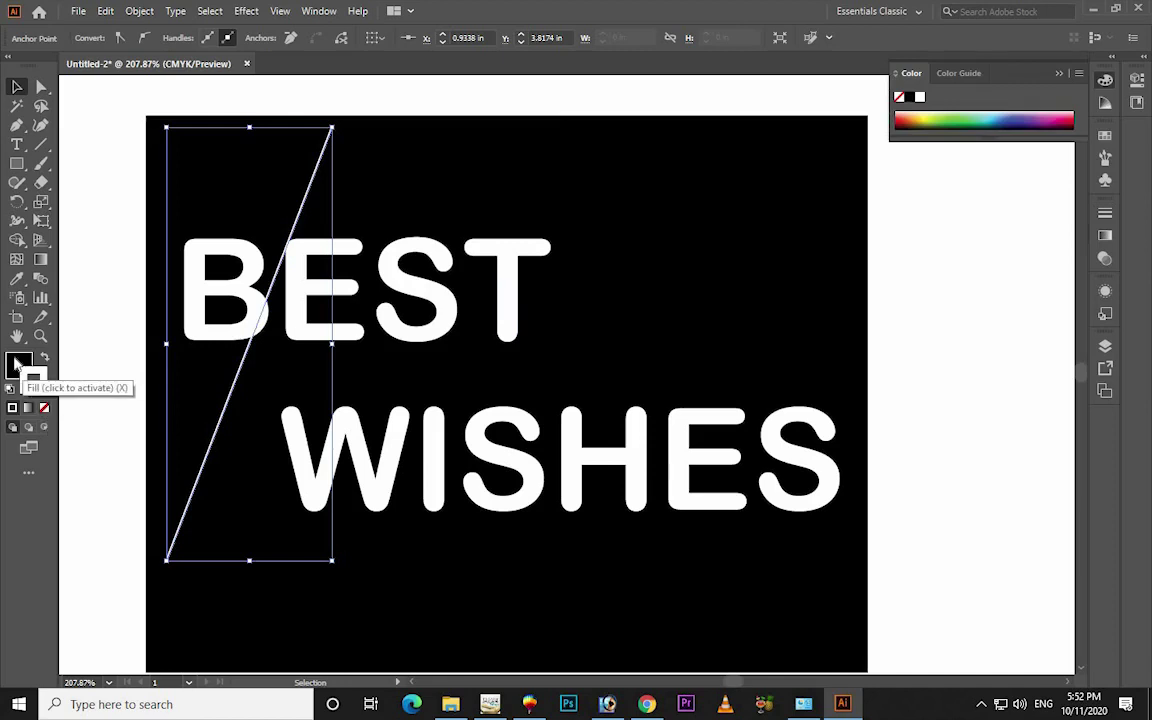
{"action": "left_click", "coordinate": [44, 407]}
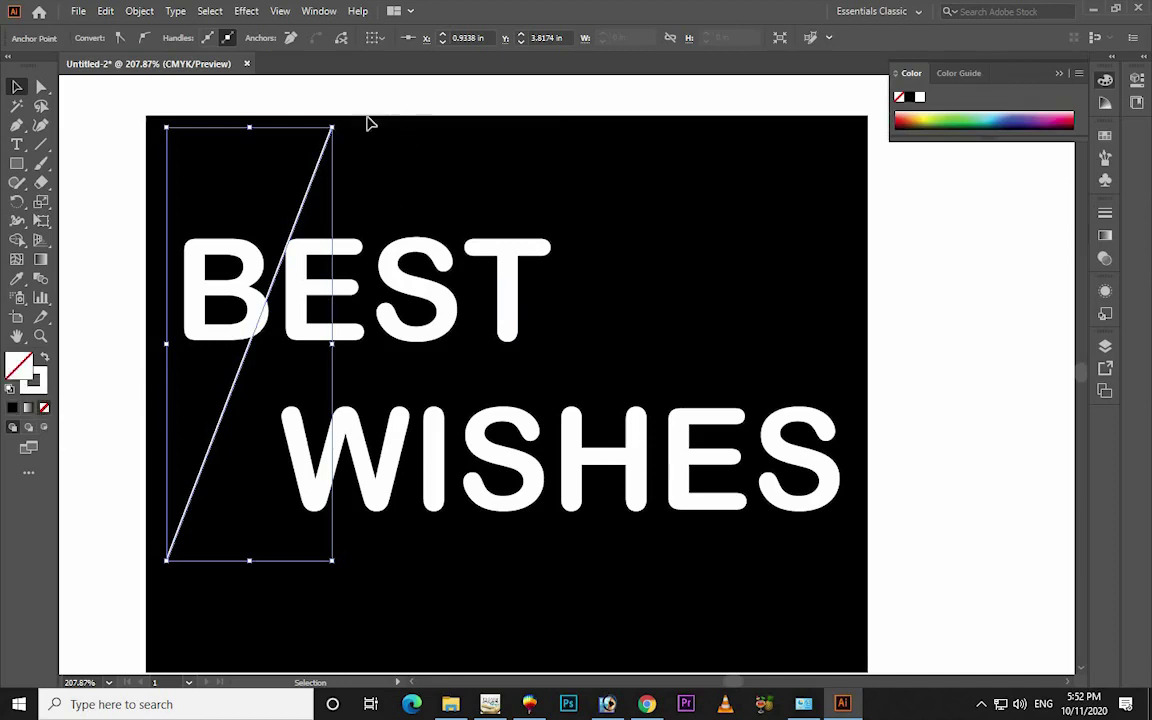
{"action": "left_click", "coordinate": [368, 121]}
Add copies of the diagonal line across the text and space the three lines evenly
{"action": "left_click_drag", "start_coordinate": [332, 140], "coordinate": [747, 185]}
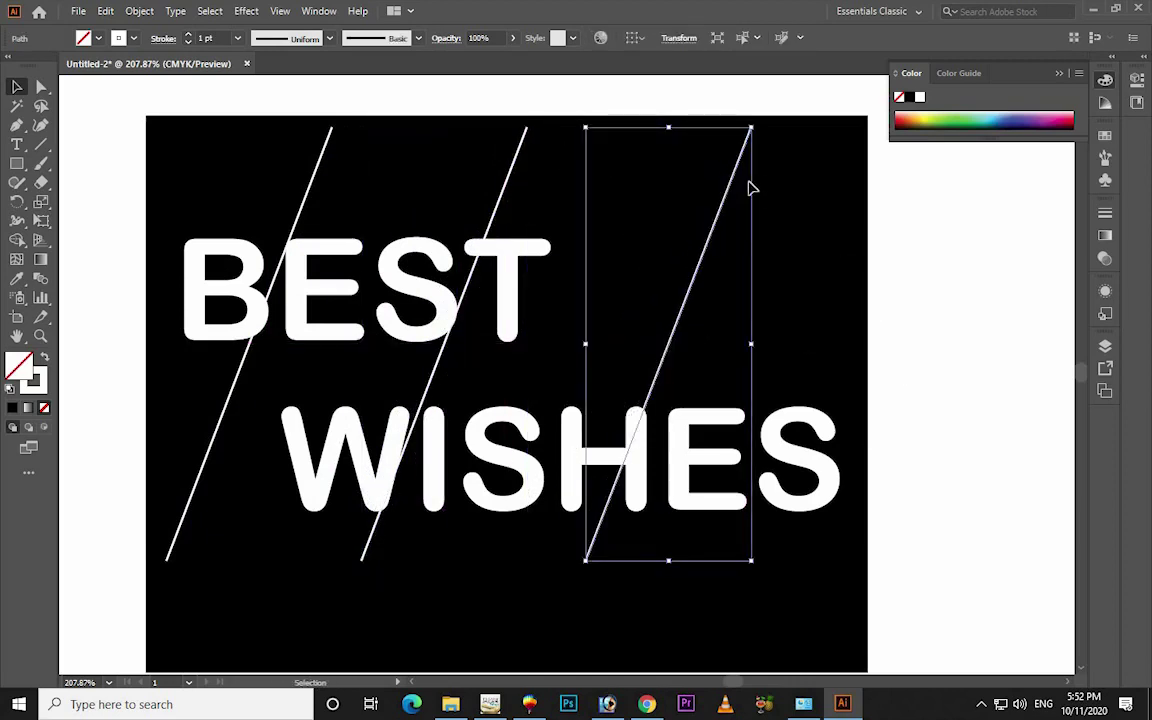
{"action": "left_click_drag", "start_coordinate": [740, 178], "coordinate": [783, 179]}
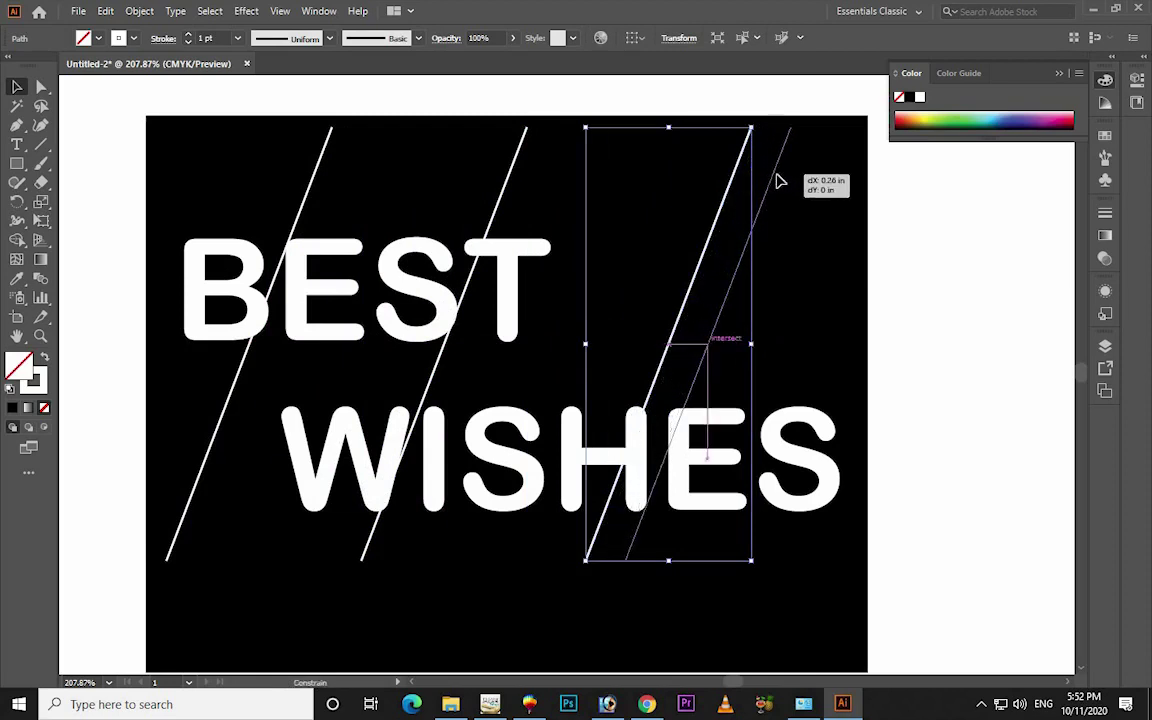
{"action": "left_click_drag", "start_coordinate": [517, 157], "coordinate": [582, 157]}
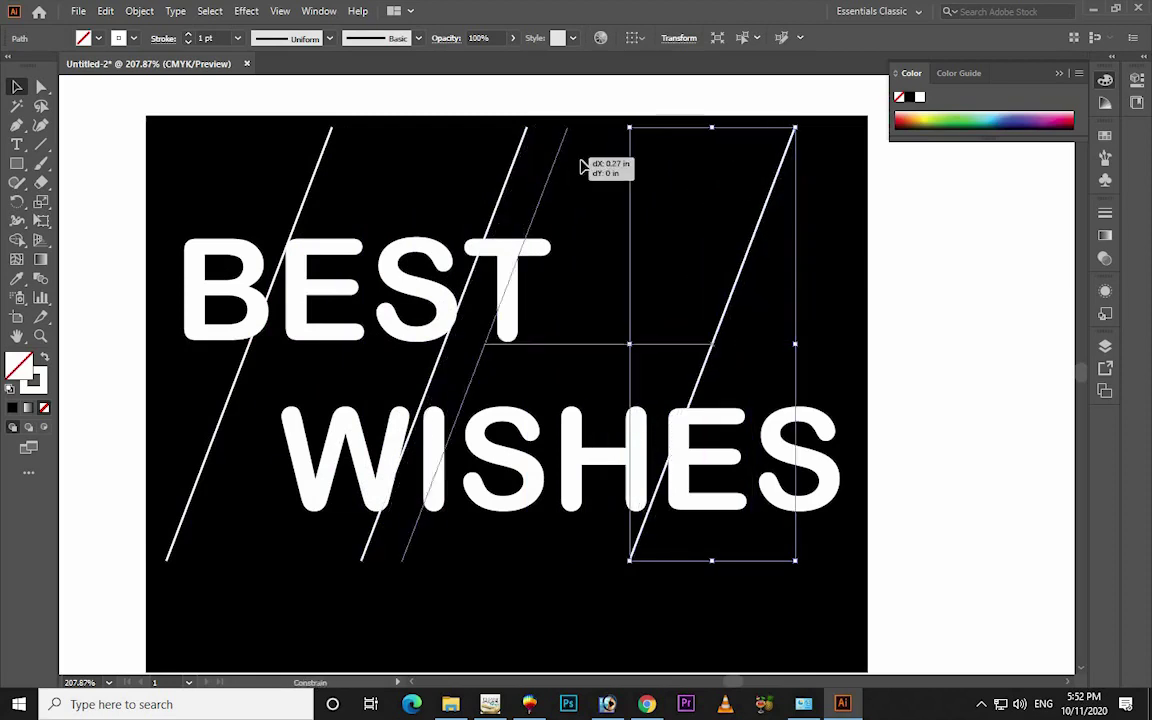
{"action": "left_click_drag", "start_coordinate": [326, 145], "coordinate": [364, 145]}
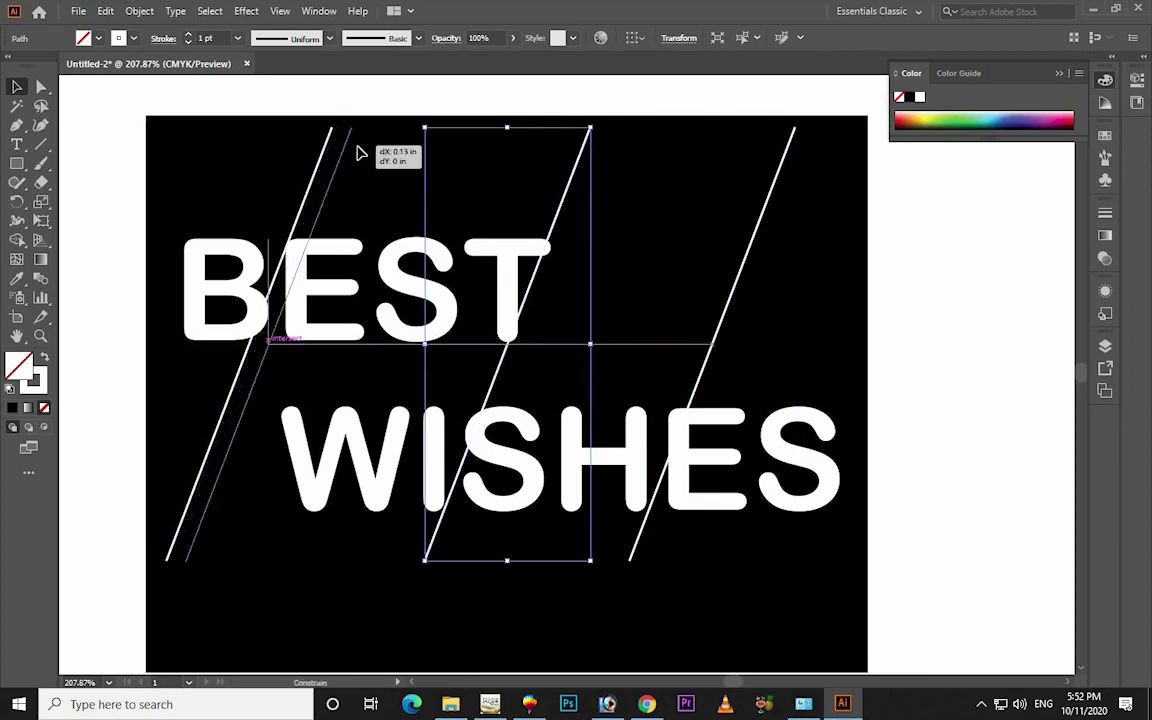
Group the three diagonal lines and copy the group
{"action": "left_click", "coordinate": [895, 159]}
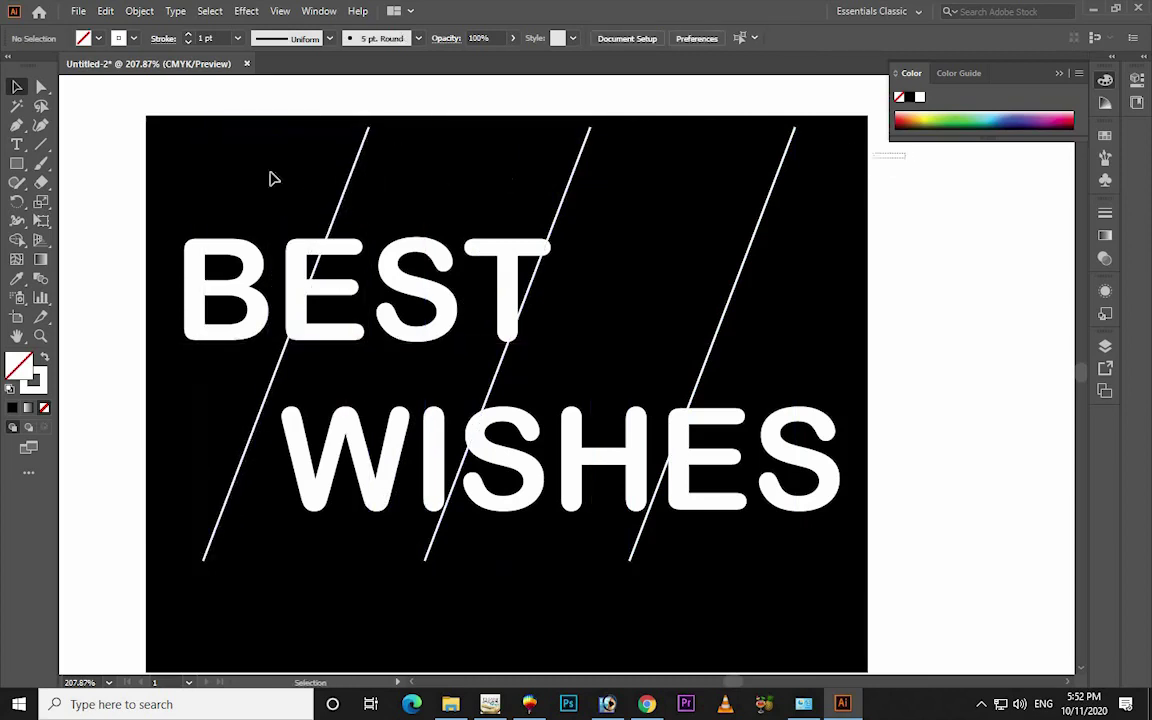
{"action": "left_click_drag", "start_coordinate": [250, 160], "coordinate": [790, 140]}
{"action": "right_click", "coordinate": [363, 170]}
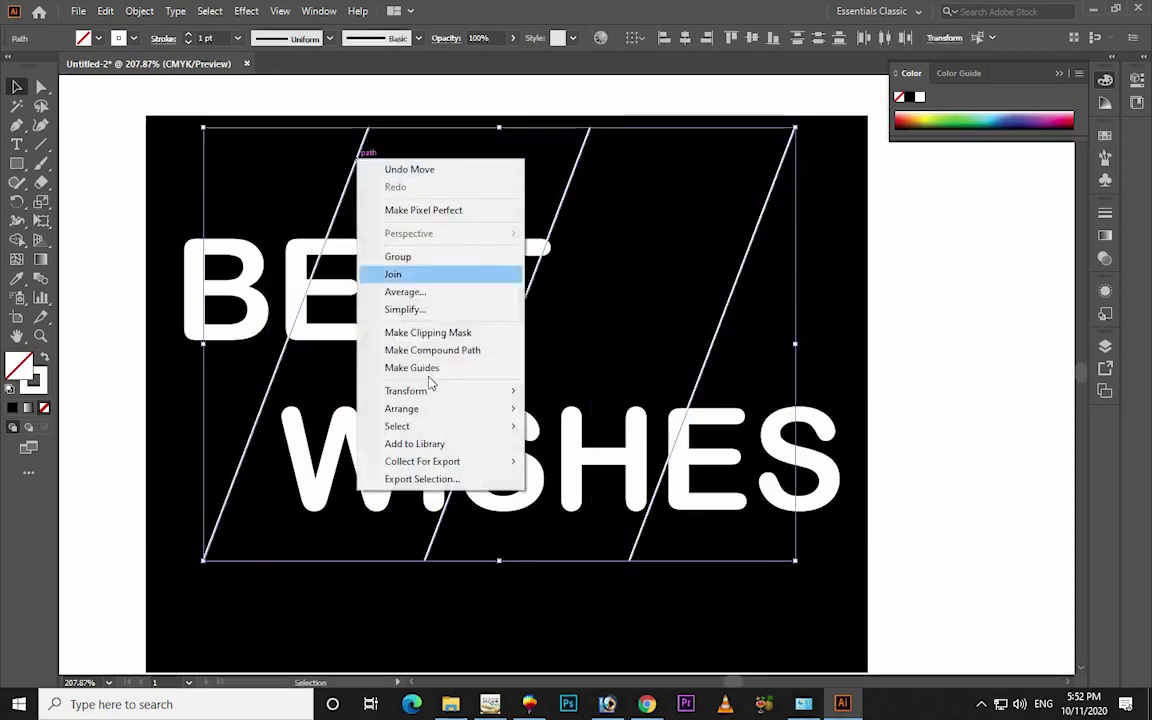
{"action": "left_click", "coordinate": [411, 257]}
{"action": "left_click", "coordinate": [105, 11]}
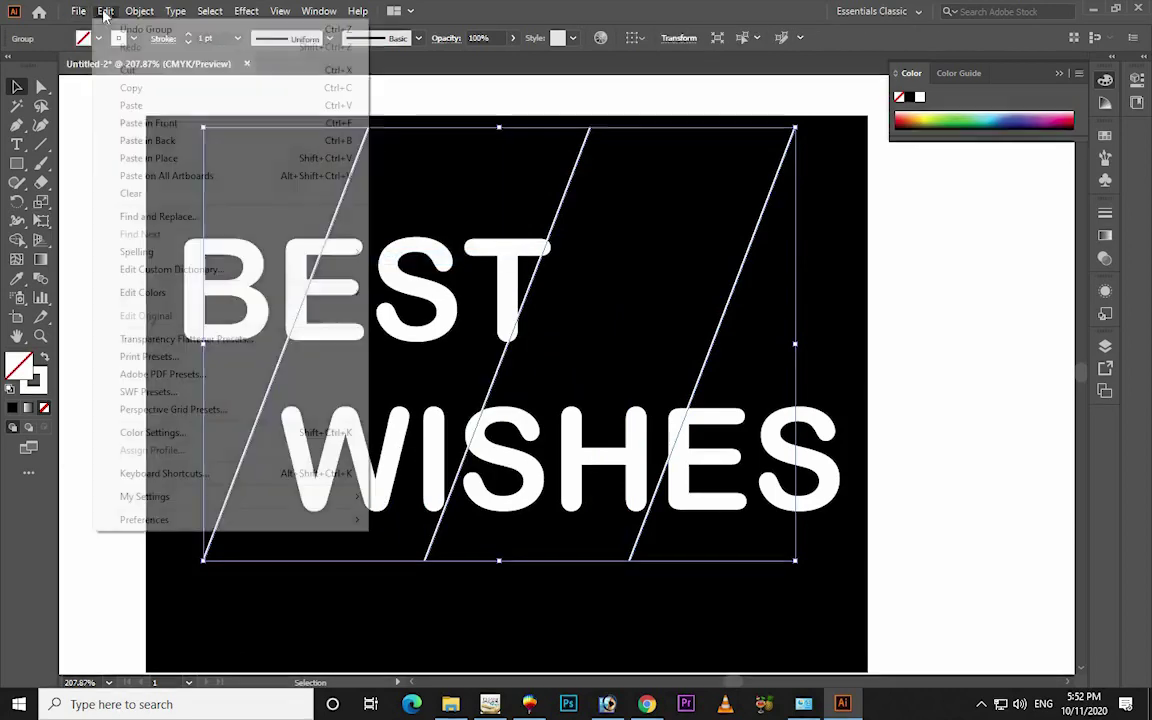
{"action": "left_click", "coordinate": [132, 88]}
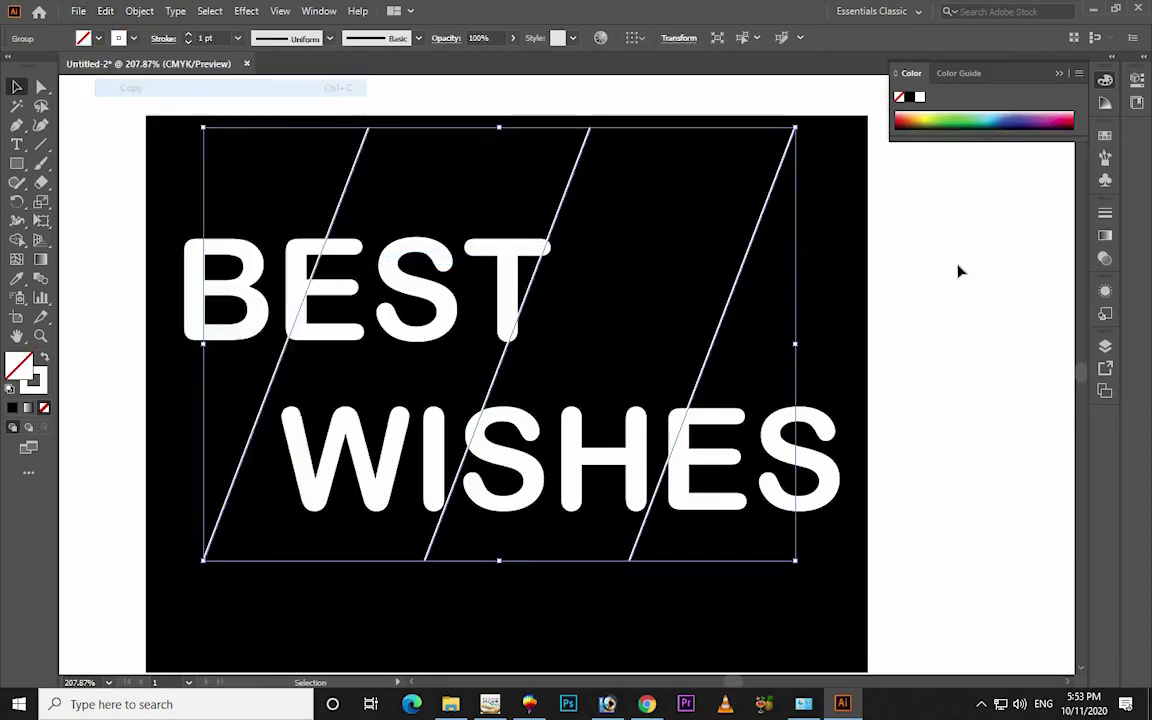
Select the lines together with the BEST WISHES text
{"action": "left_click", "coordinate": [893, 198]}
{"action": "left_click_drag", "start_coordinate": [893, 198], "coordinate": [249, 507]}
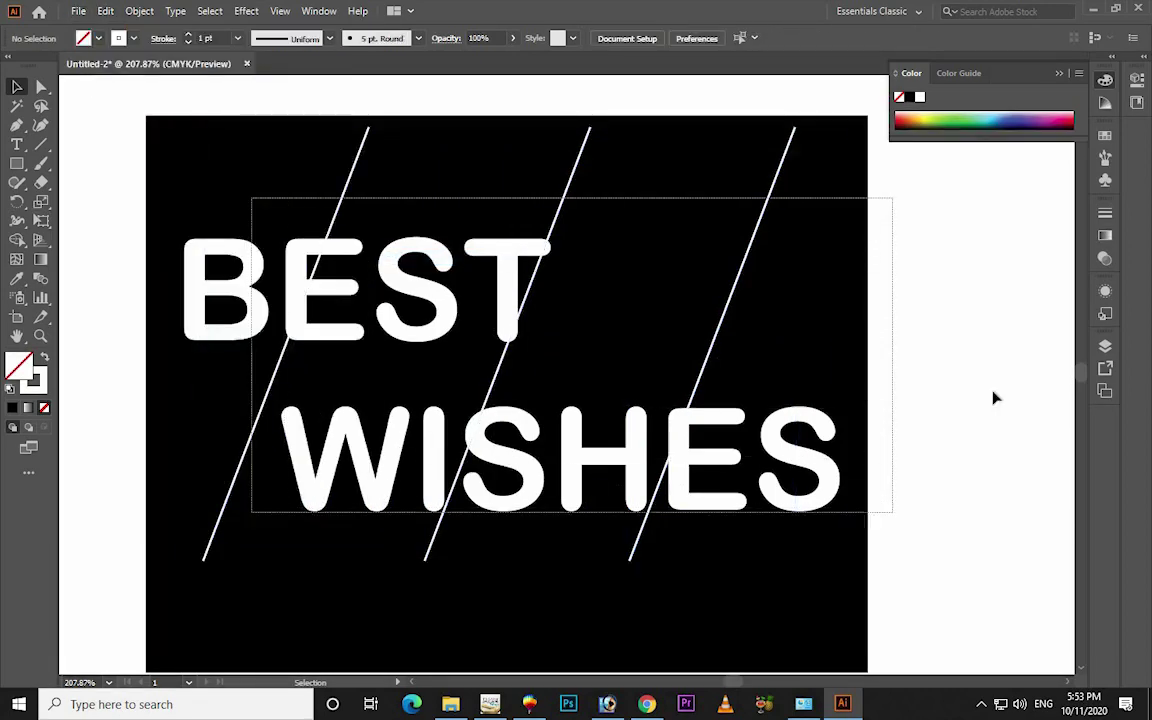
{"action": "left_click", "coordinate": [1104, 316]}
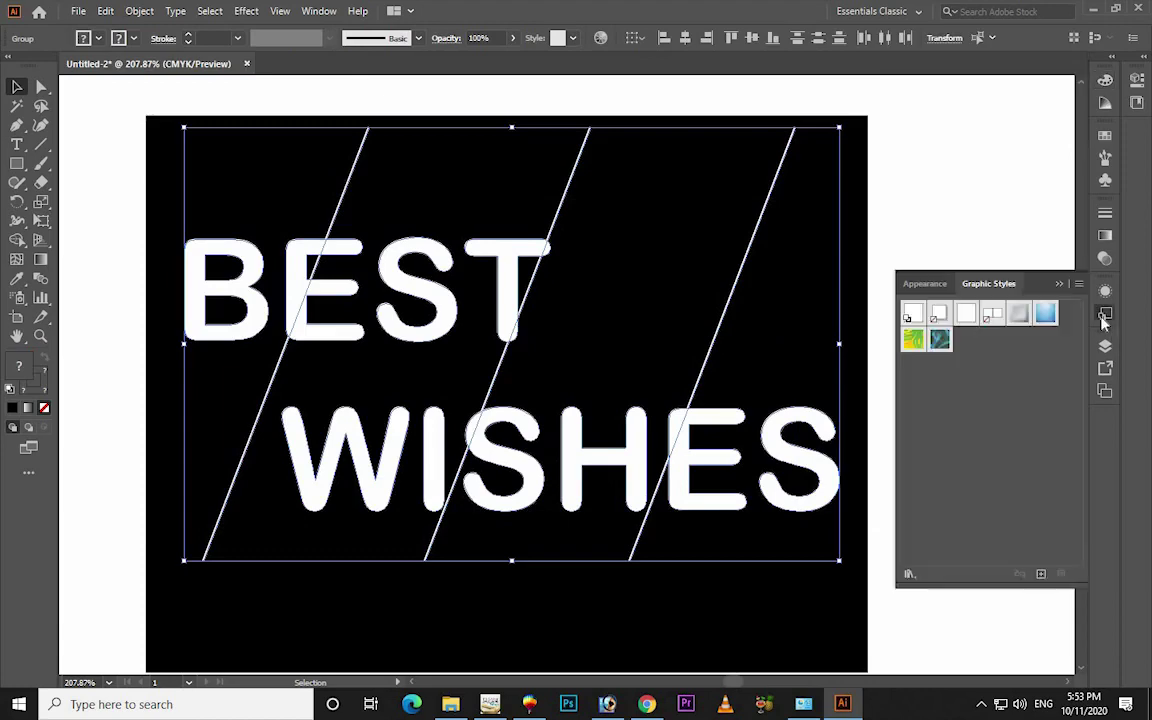
Split the BEST WISHES lettering with Pathfinder Divide along the diagonal lines
{"action": "left_click", "coordinate": [319, 11]}
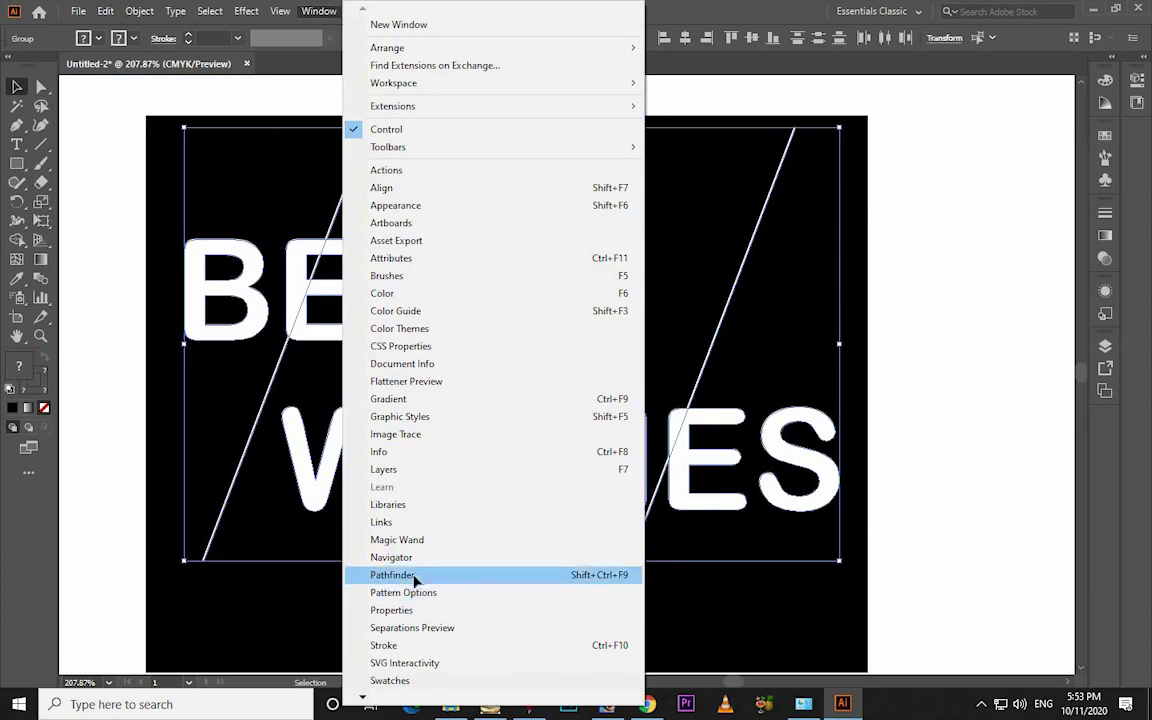
{"action": "left_click", "coordinate": [395, 575]}
{"action": "left_click", "coordinate": [597, 193]}
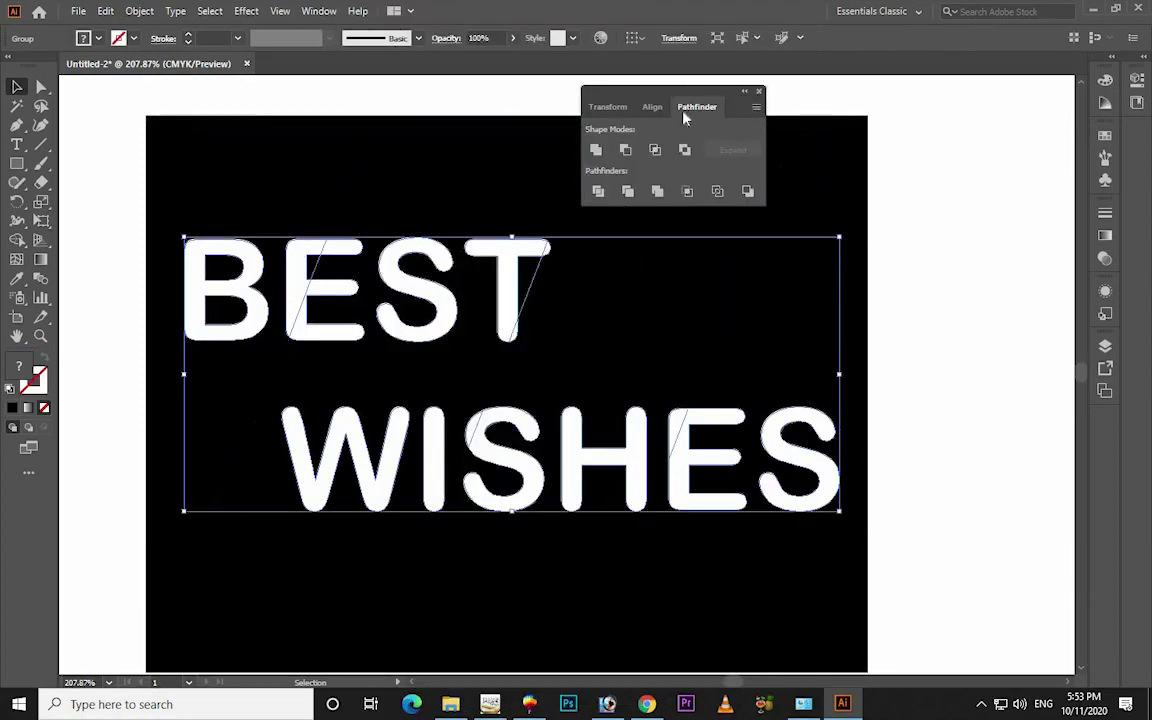
{"action": "left_click_drag", "start_coordinate": [600, 91], "coordinate": [894, 91]}
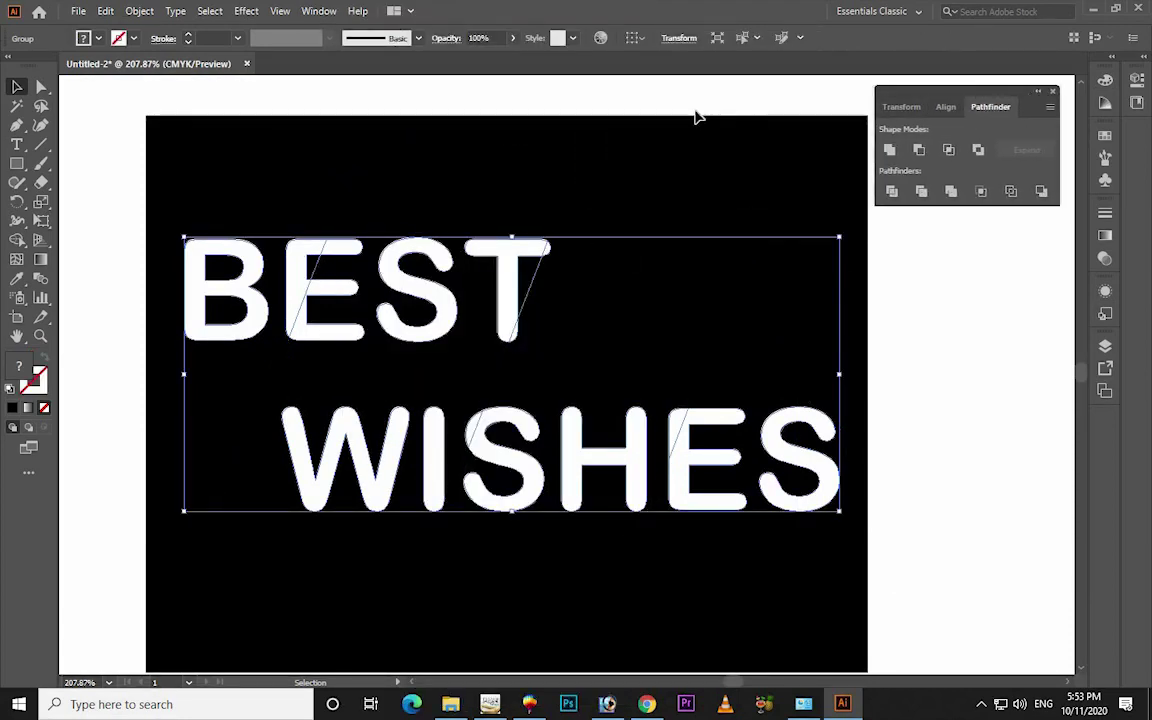
{"action": "left_click", "coordinate": [129, 82]}
{"action": "left_click", "coordinate": [105, 11]}
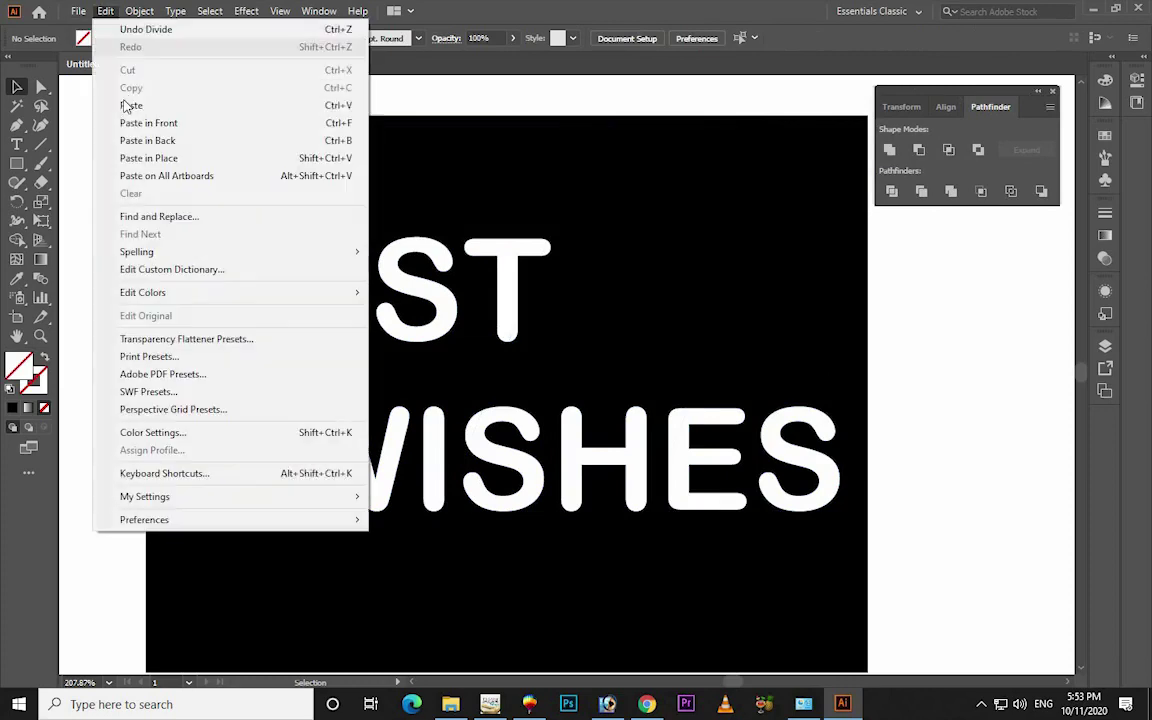
Paste the three lines back in place and ungroup the sliced letter pieces
{"action": "left_click", "coordinate": [147, 158]}
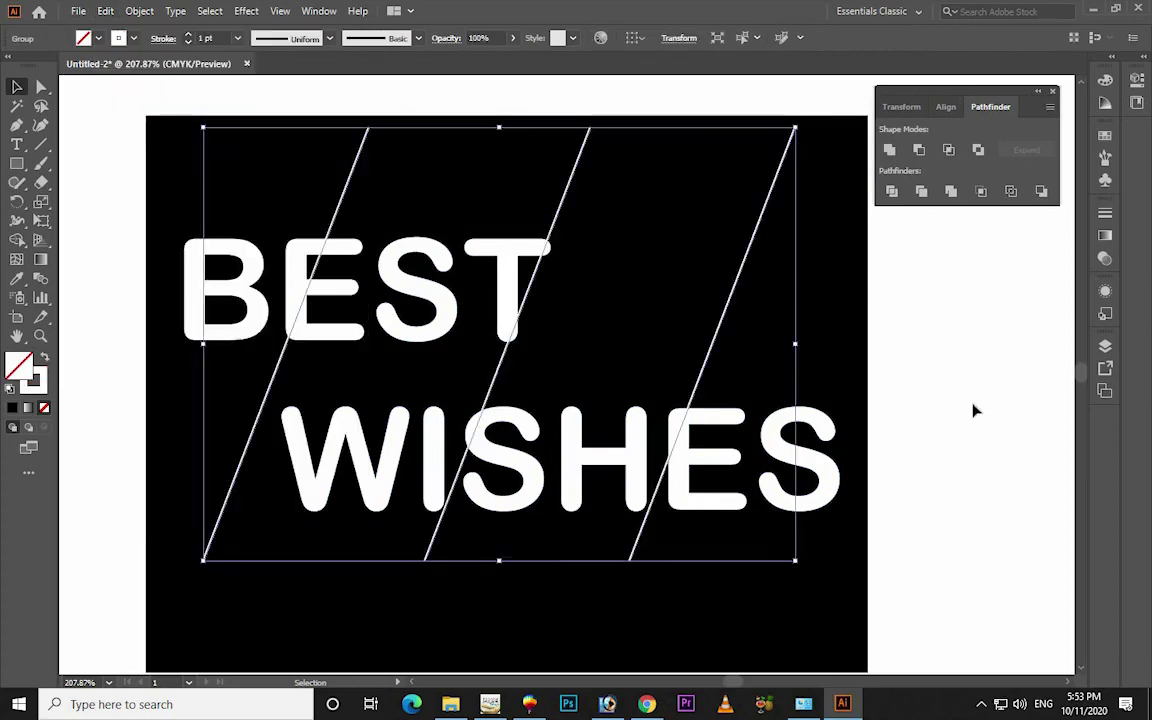
{"action": "left_click", "coordinate": [840, 445]}
{"action": "left_click", "coordinate": [818, 427]}
{"action": "right_click", "coordinate": [820, 424]}
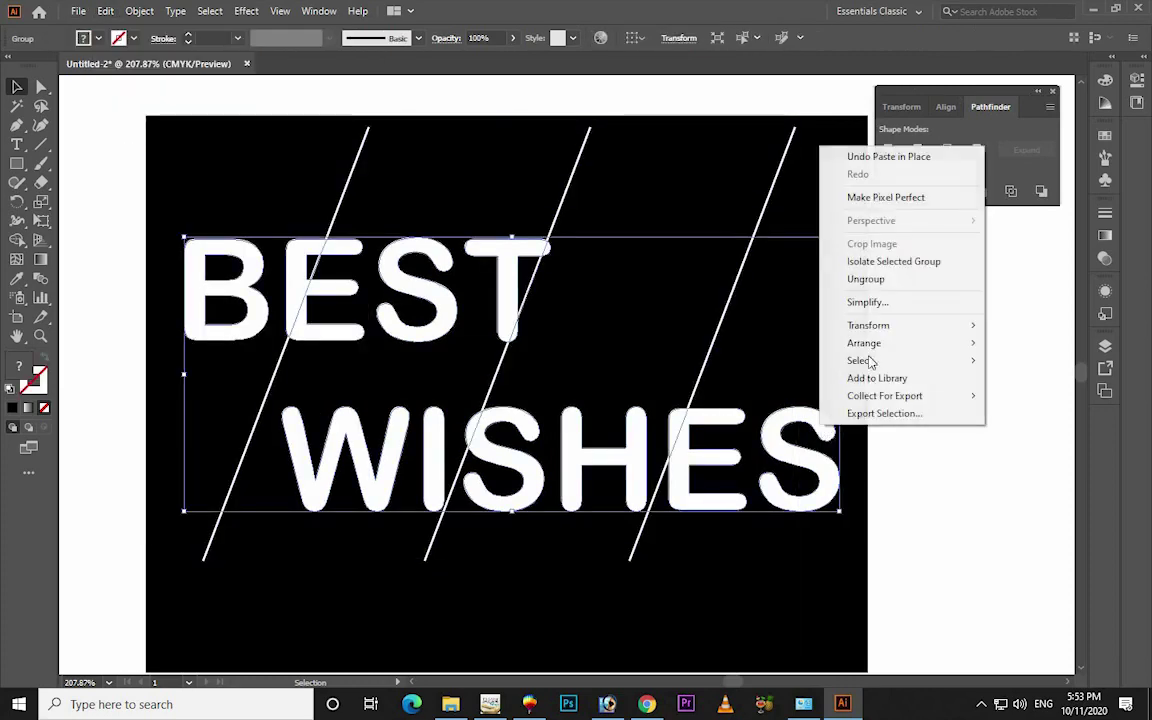
{"action": "left_click", "coordinate": [880, 279]}
{"action": "left_click", "coordinate": [948, 391]}
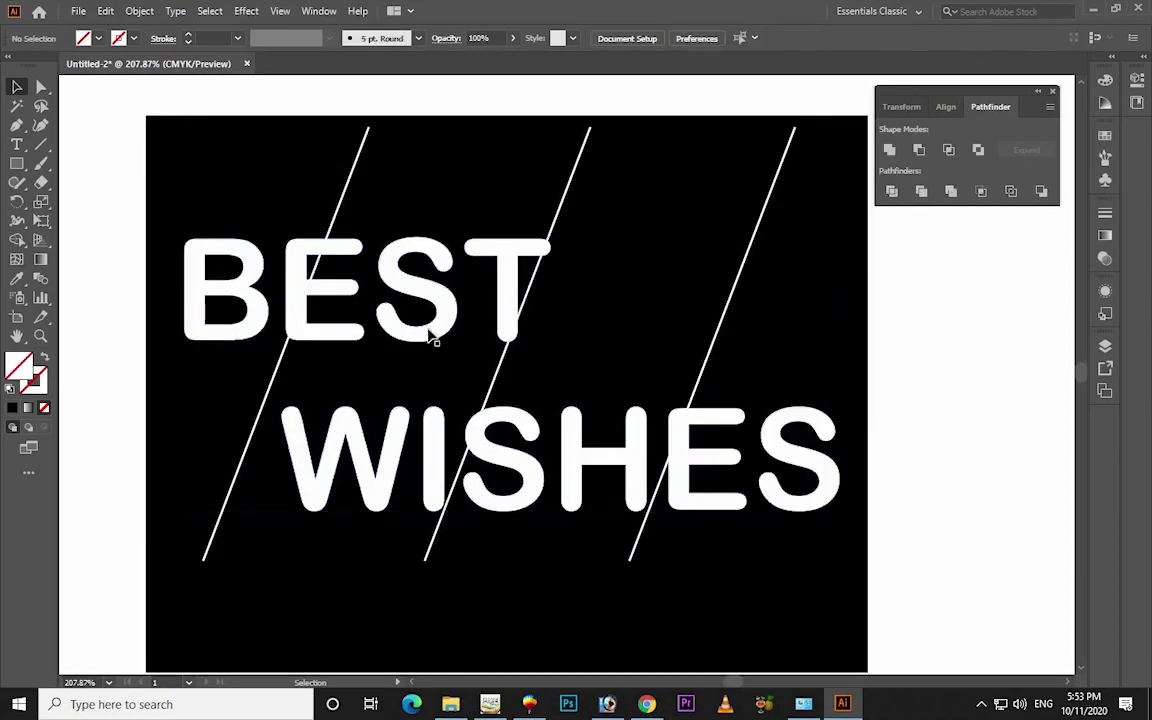
{"action": "left_click", "coordinate": [347, 293]}
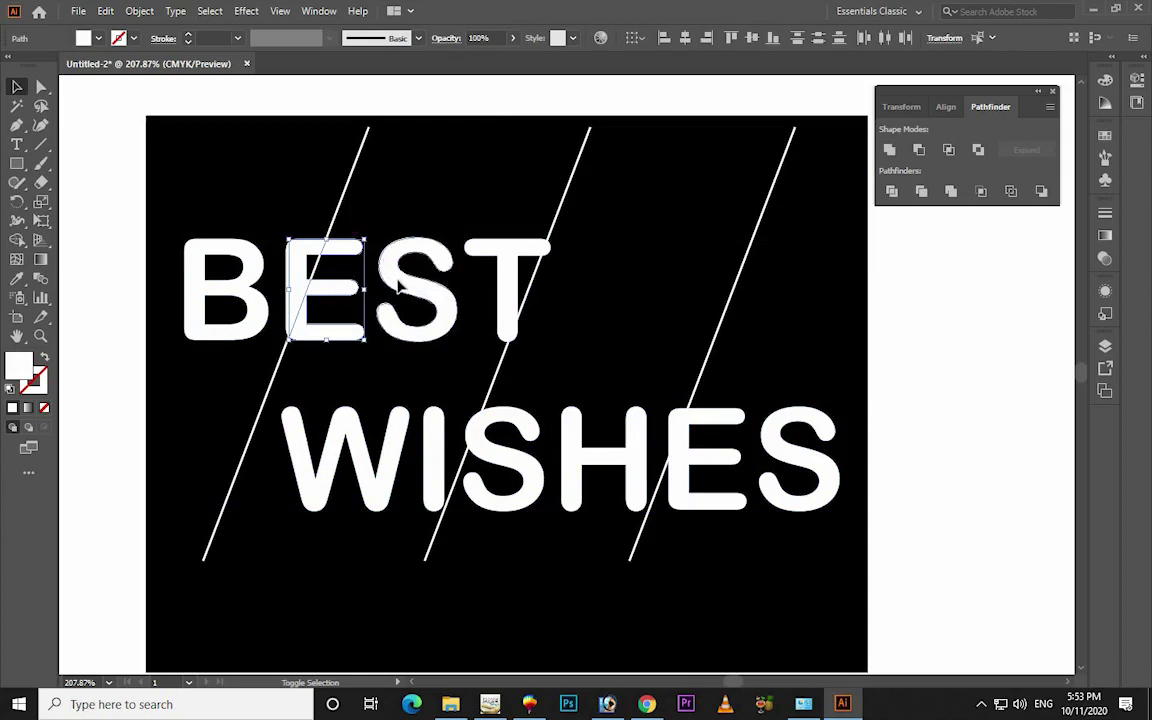
Select alternating slices across EST and WI and fill them red
{"action": "left_click", "coordinate": [437, 256], "text": "shift"}
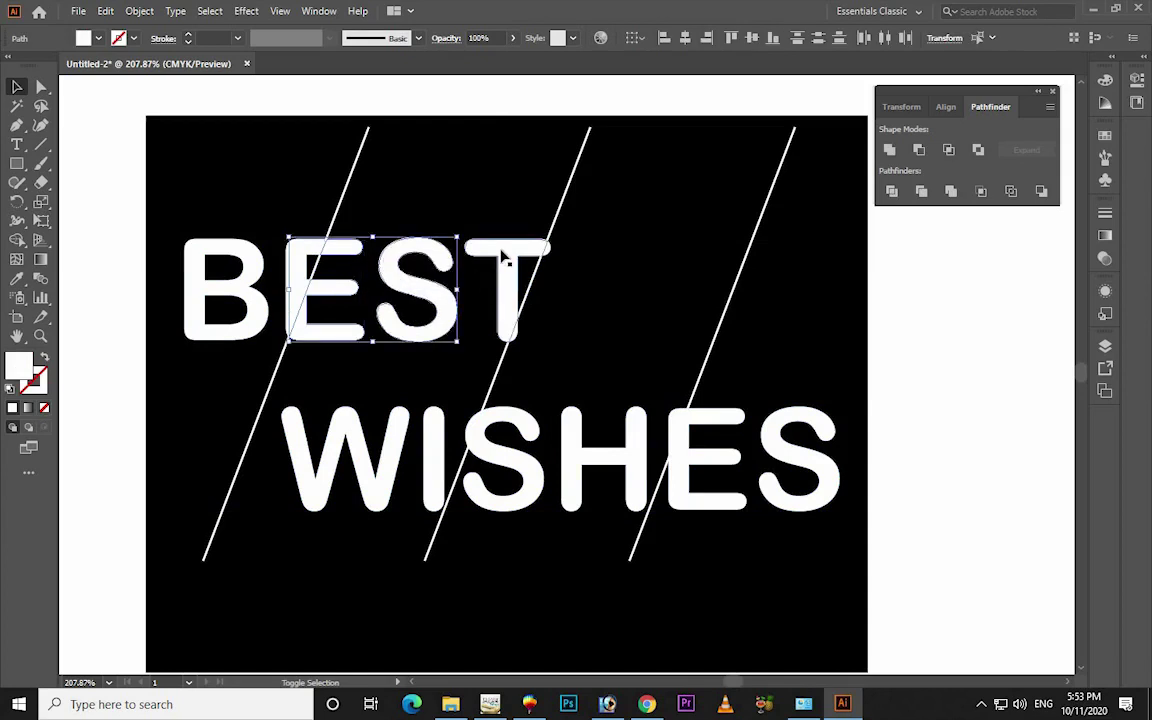
{"action": "left_click", "coordinate": [503, 257], "text": "shift"}
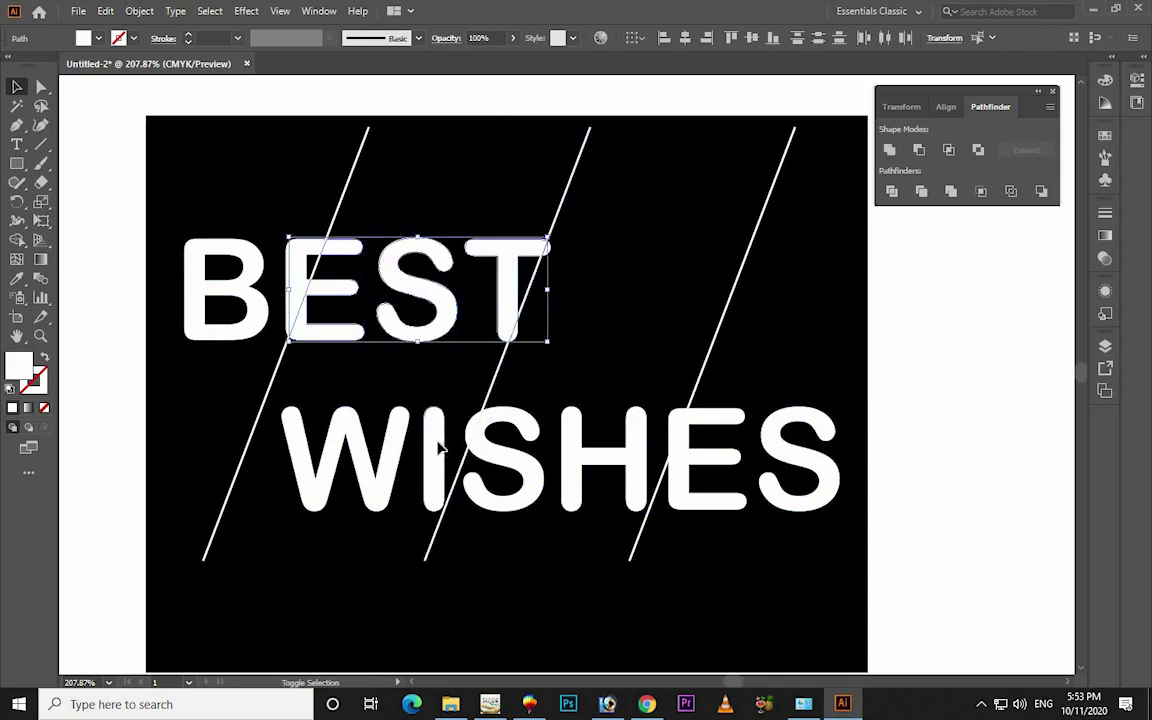
{"action": "left_click", "coordinate": [397, 487], "text": "shift"}
{"action": "left_click", "coordinate": [356, 440], "text": "shift"}
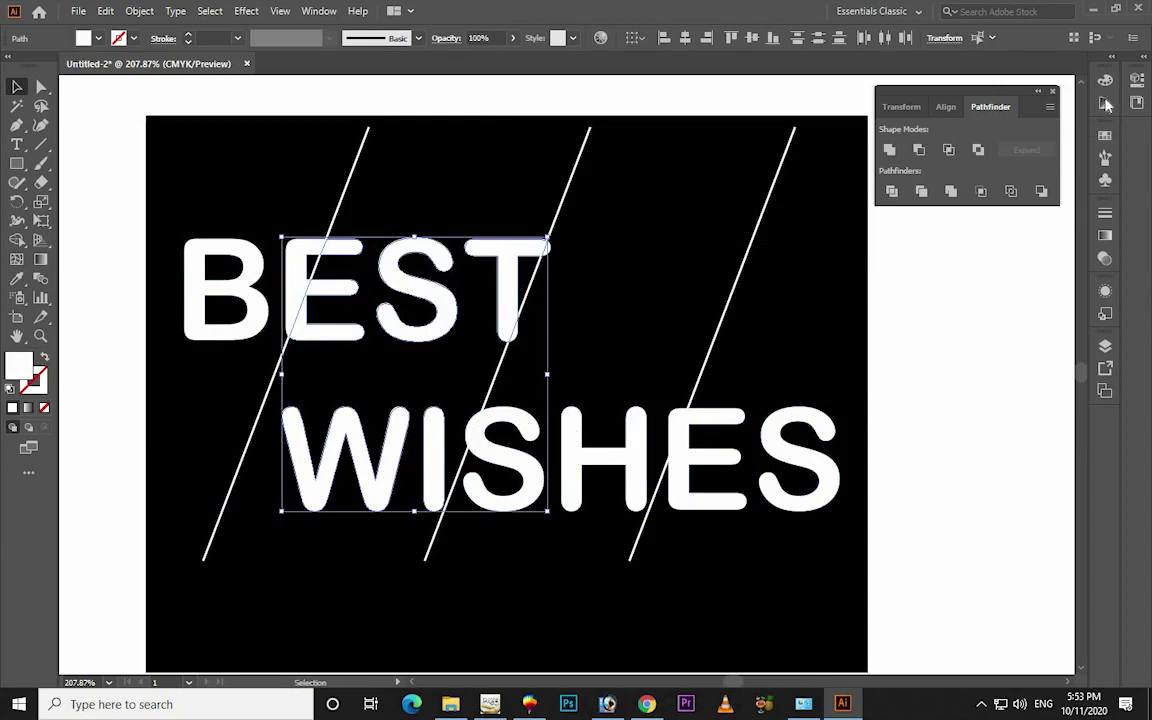
{"action": "left_click", "coordinate": [1106, 135]}
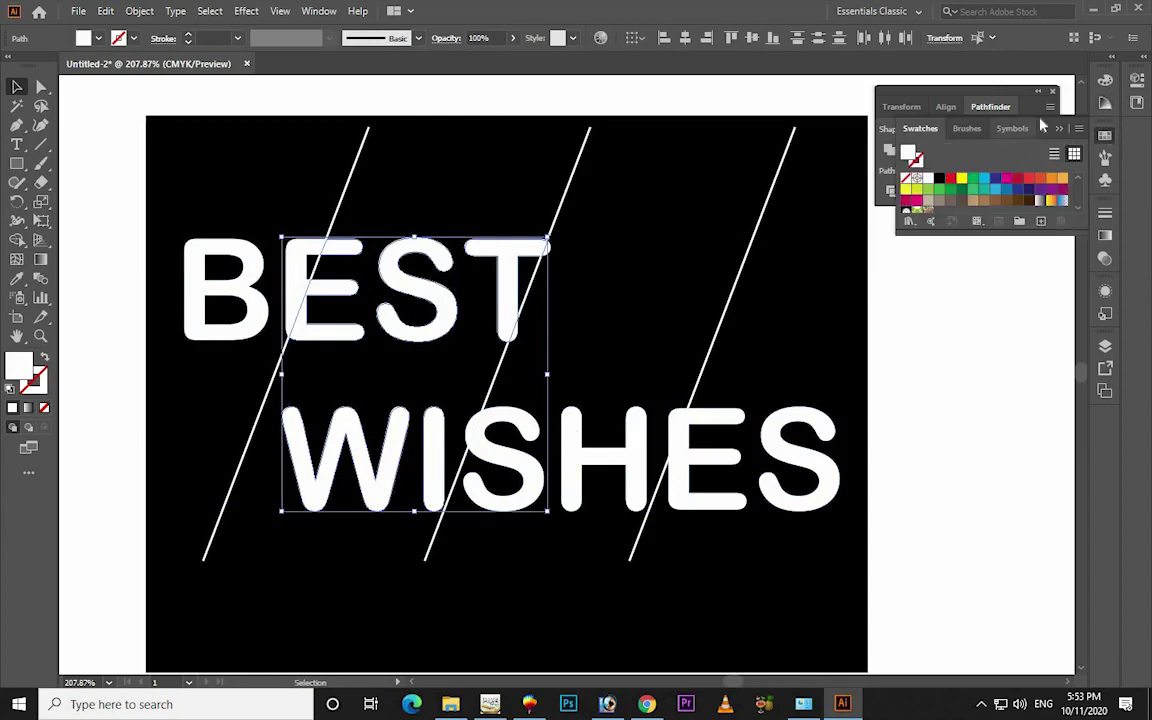
{"action": "mouse_move", "coordinate": [1051, 140]}
{"action": "left_mouse_down"}
{"action": "mouse_move", "coordinate": [1005, 258]}
{"action": "mouse_move", "coordinate": [1005, 212]}
{"action": "left_mouse_up"}
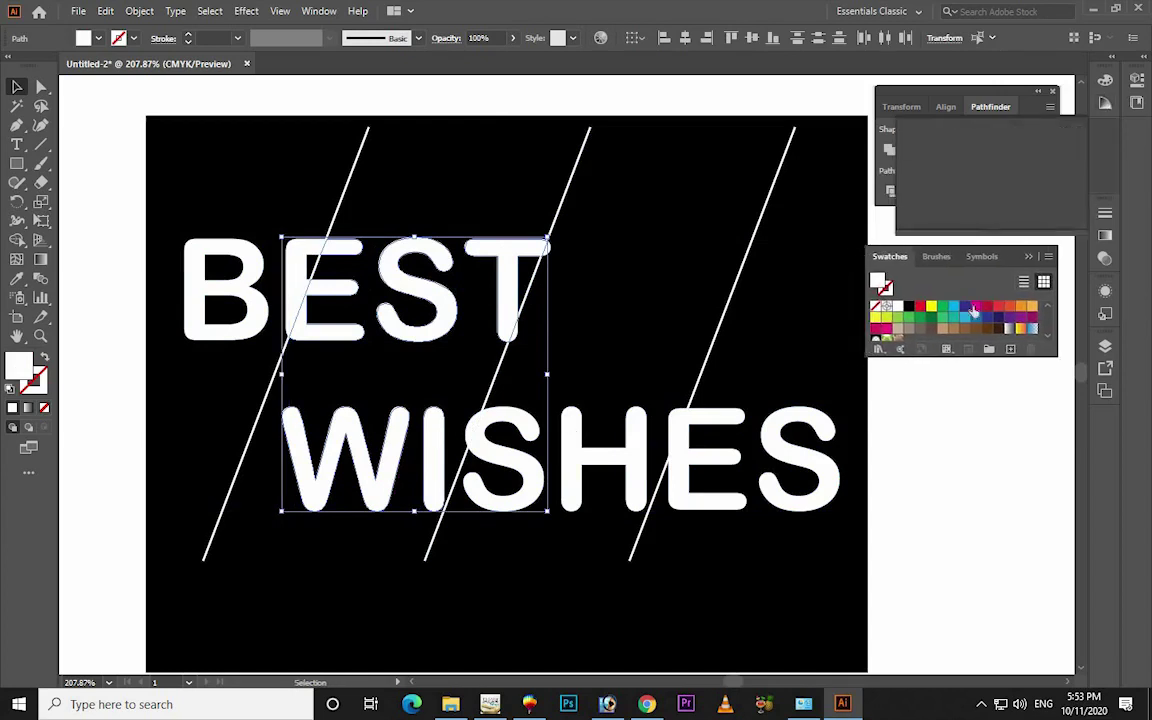
{"action": "left_click", "coordinate": [920, 307]}
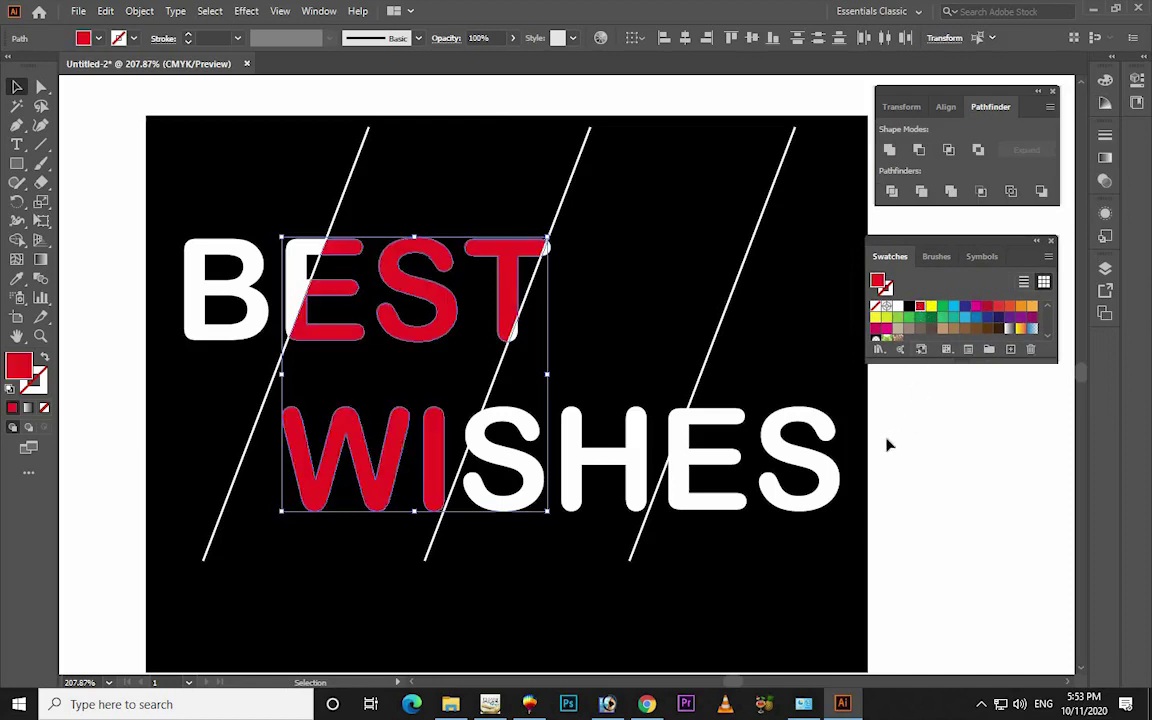
Colour the final ES slices red and group all red pieces
{"action": "left_click", "coordinate": [806, 465], "text": "shift"}
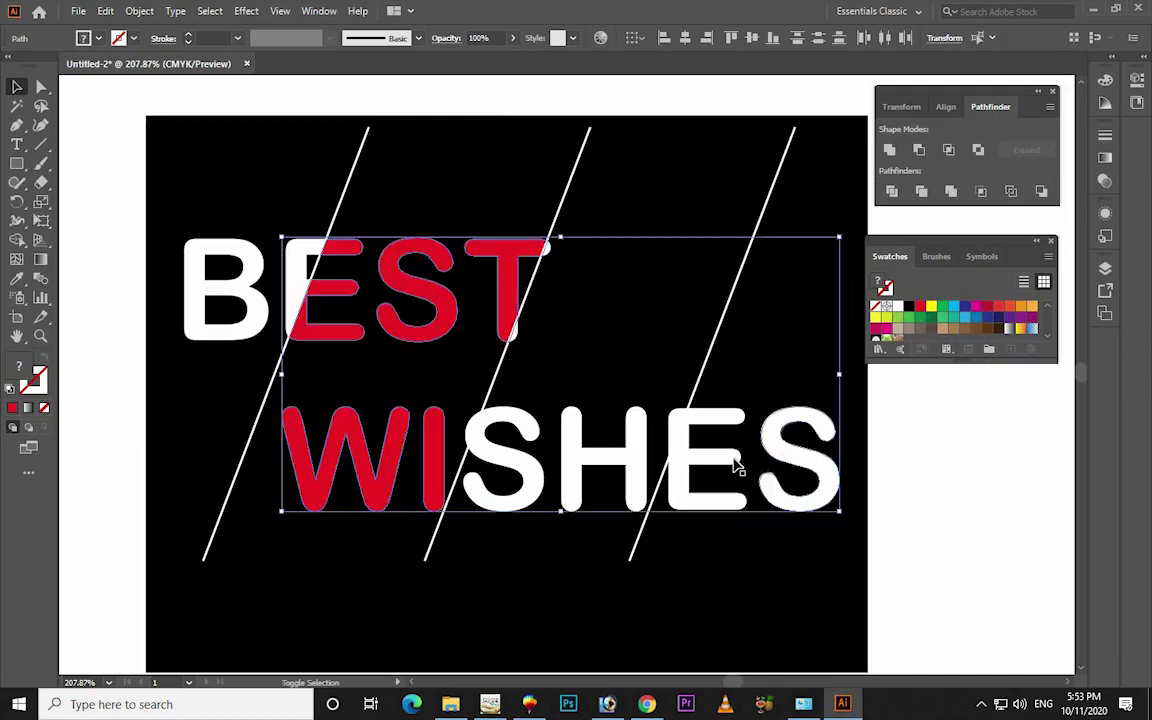
{"action": "left_click", "coordinate": [920, 305]}
{"action": "right_click", "coordinate": [826, 426]}
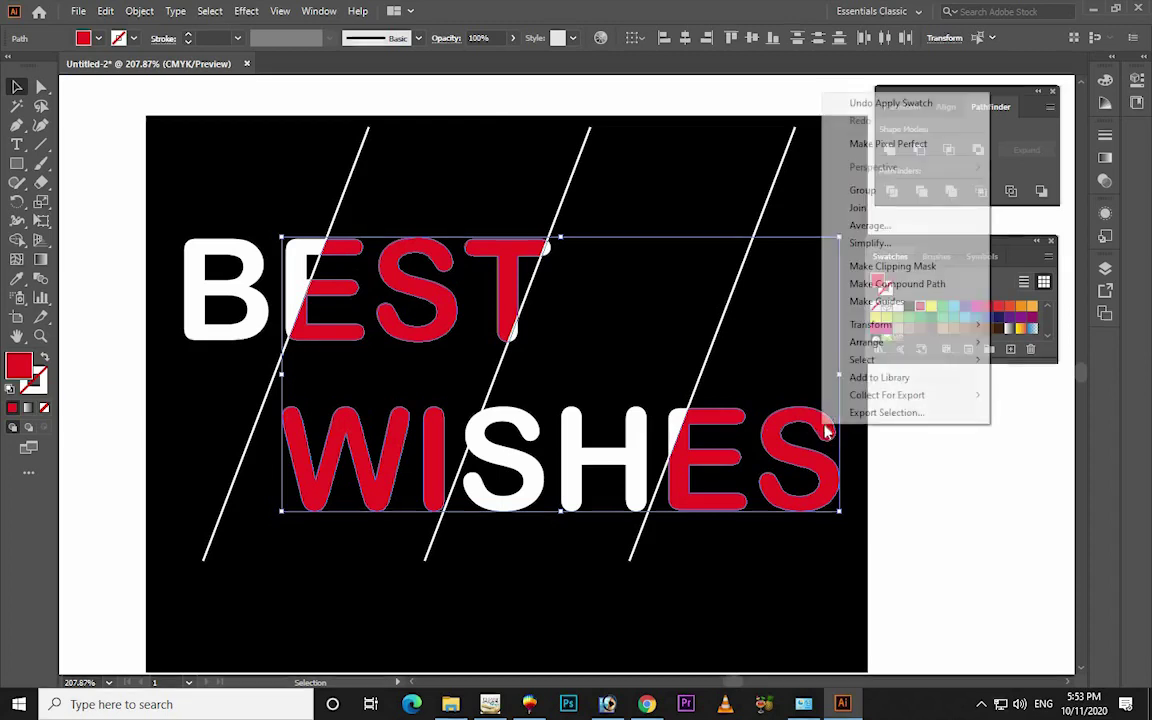
{"action": "left_click", "coordinate": [862, 190]}
{"action": "left_click", "coordinate": [925, 456]}
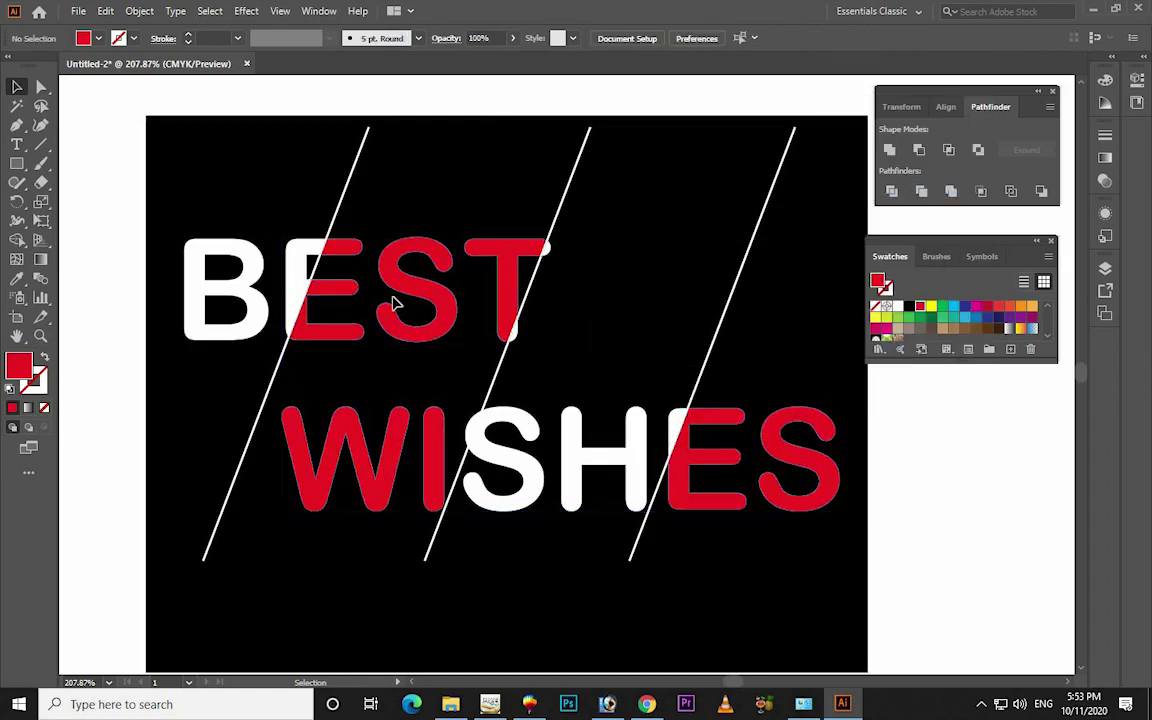
{"action": "left_click", "coordinate": [254, 262]}
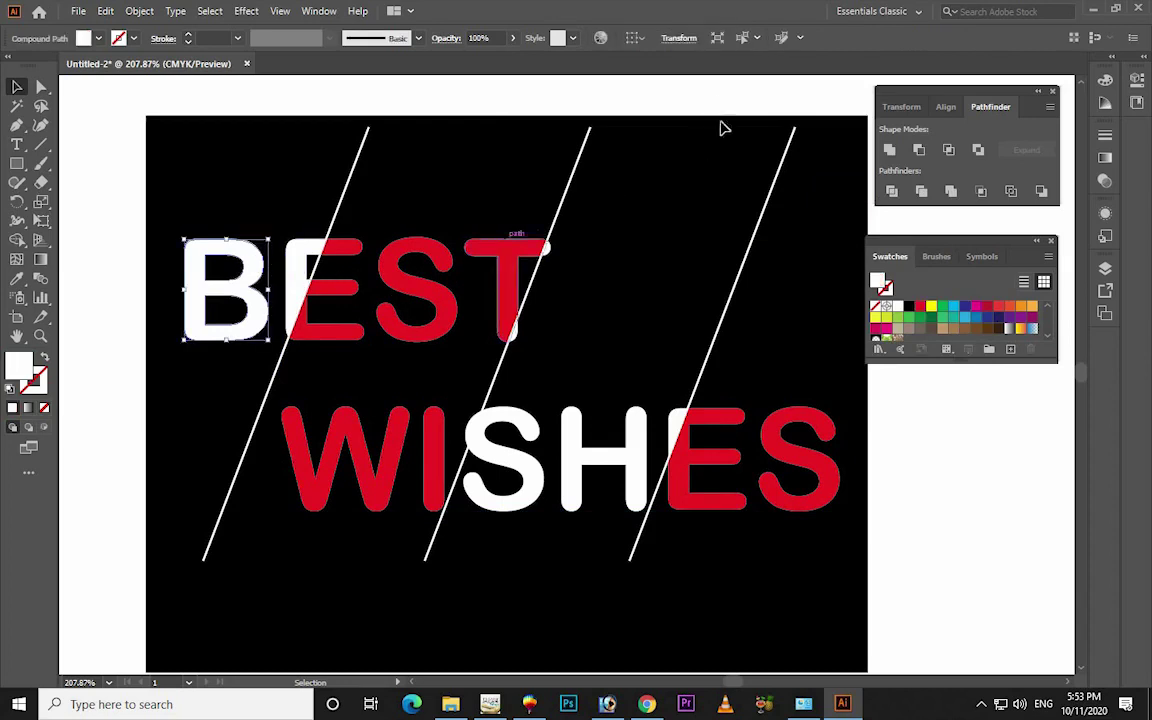
{"action": "left_click", "coordinate": [757, 38]}
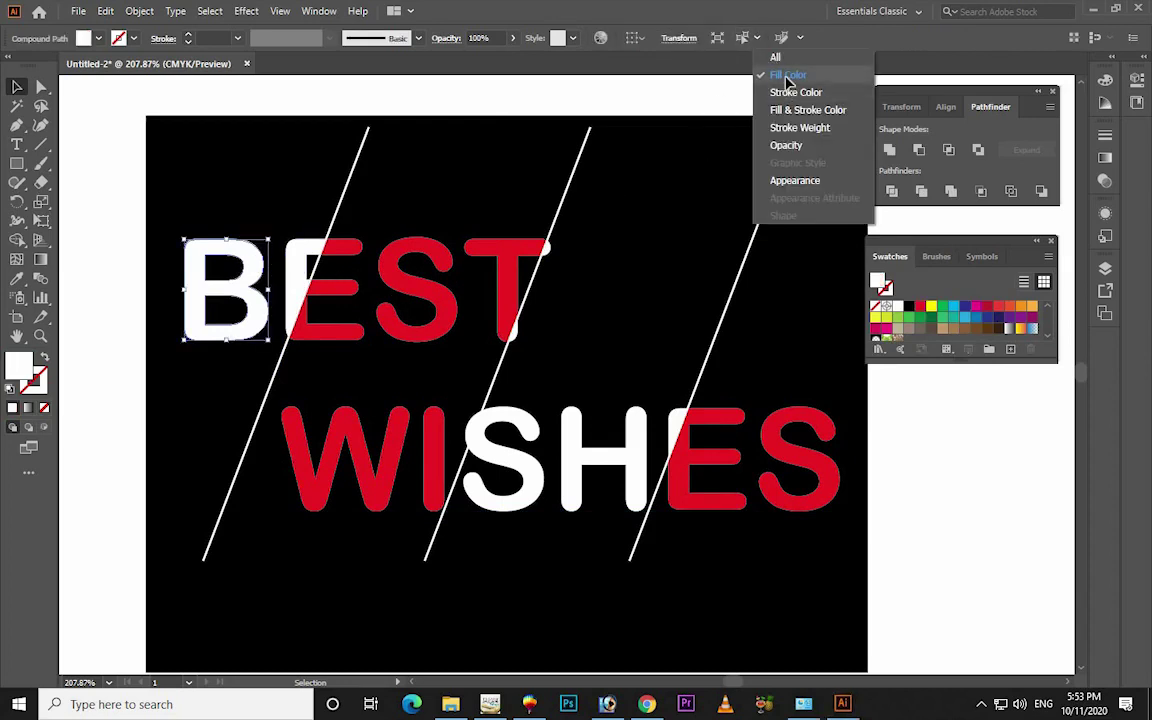
{"action": "left_click", "coordinate": [788, 76]}
{"action": "left_click", "coordinate": [799, 37]}
{"action": "left_click", "coordinate": [789, 77]}
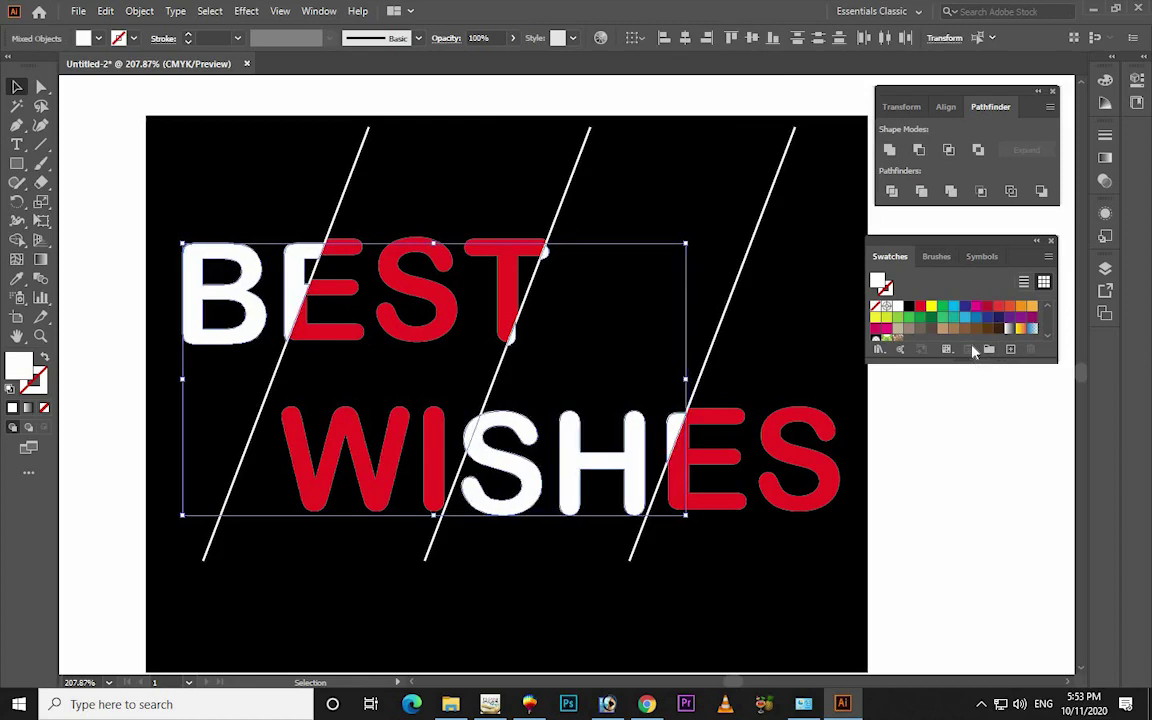
{"action": "left_click", "coordinate": [976, 395]}
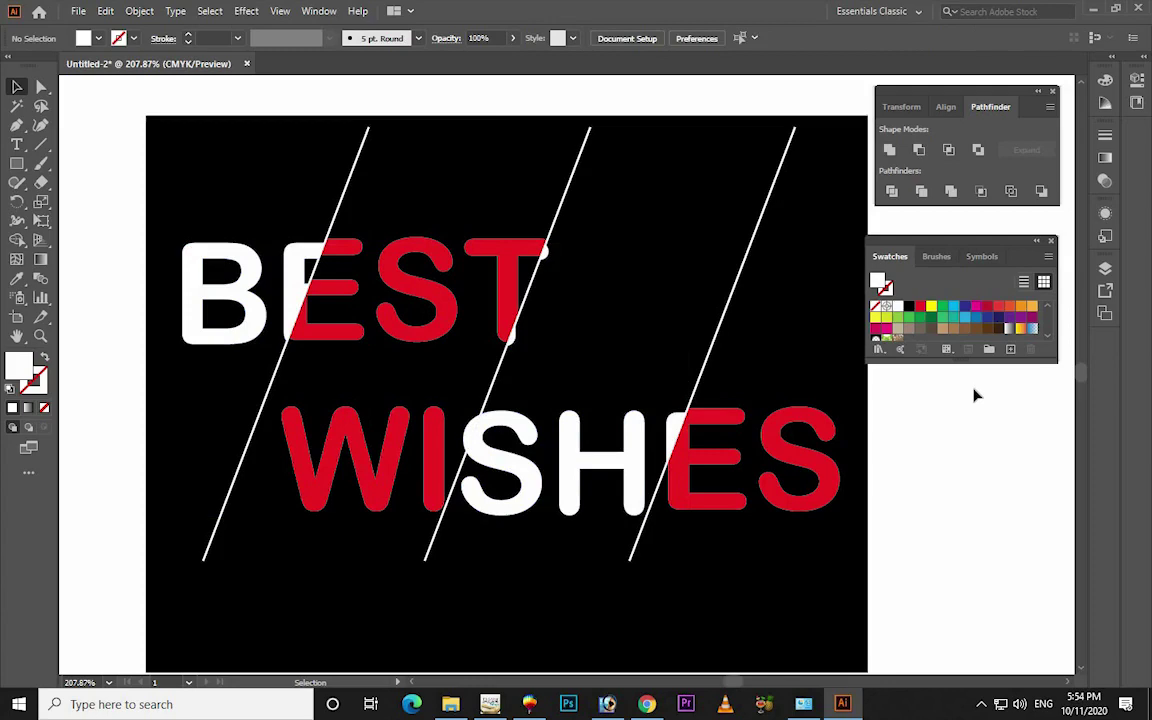
{"action": "left_click", "coordinate": [812, 463]}
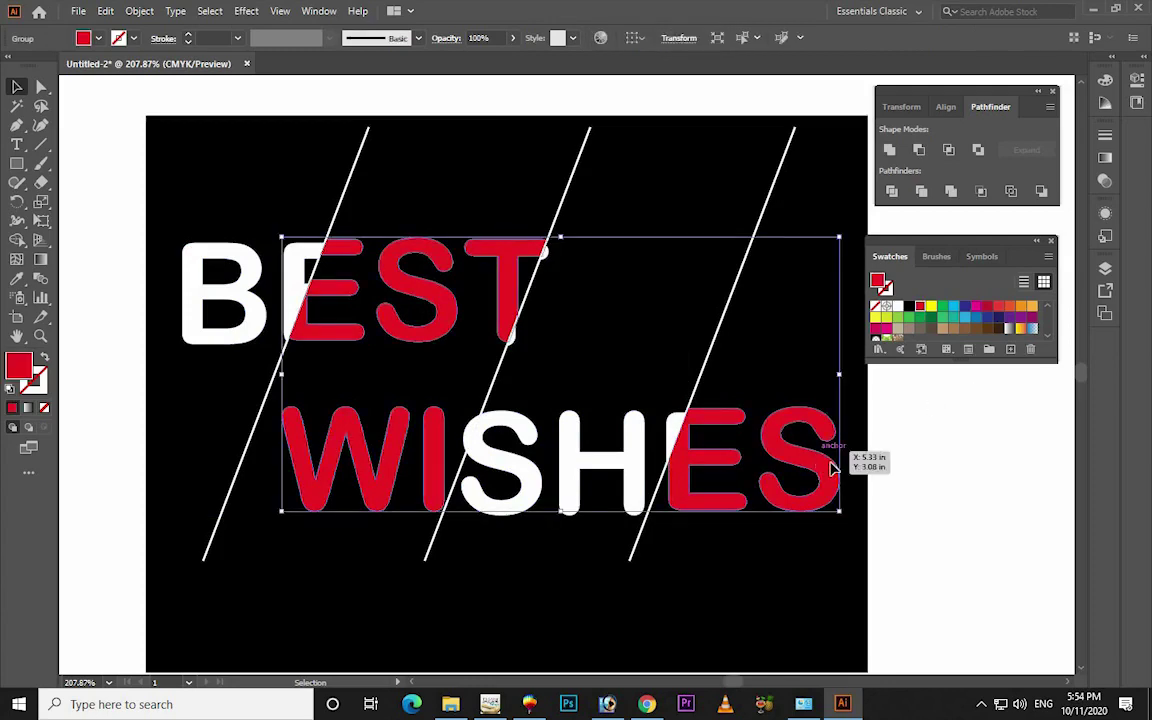
{"action": "left_click", "coordinate": [930, 489]}
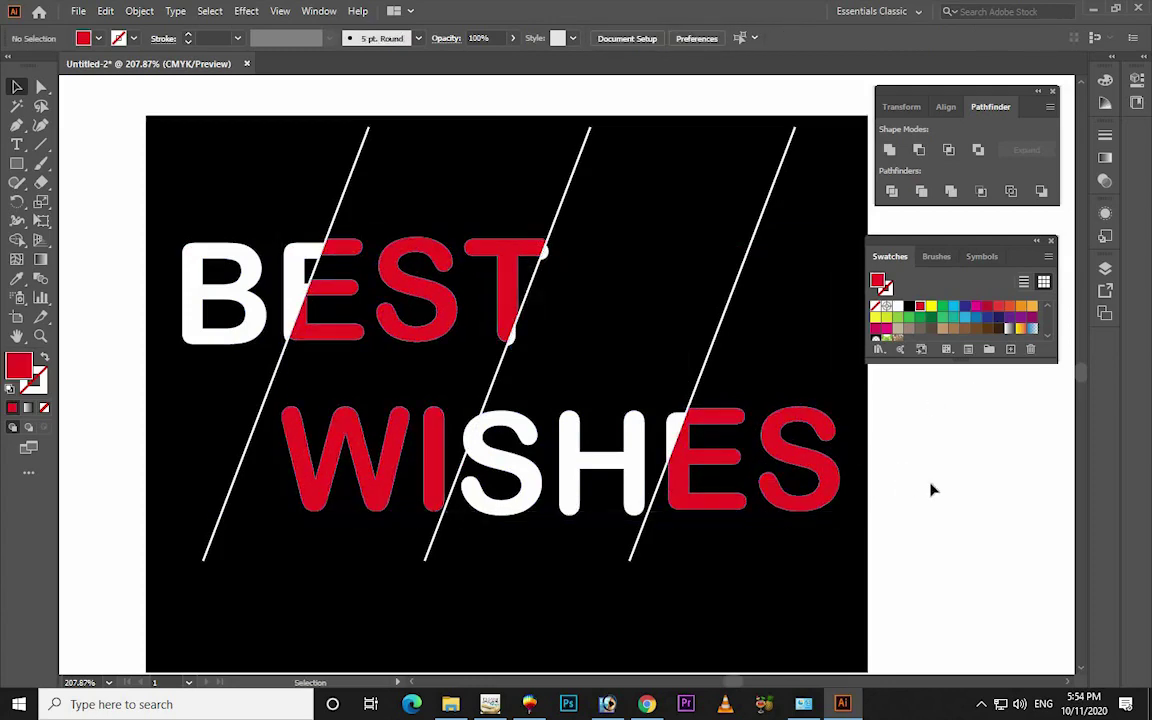
{"action": "key", "text": "z"}
{"action": "left_click", "coordinate": [931, 481], "text": "alt"}
Zoom out to the whole artboard and unlock all artwork with Object > Unlock All
{"action": "left_click", "coordinate": [478, 229], "text": "alt"}
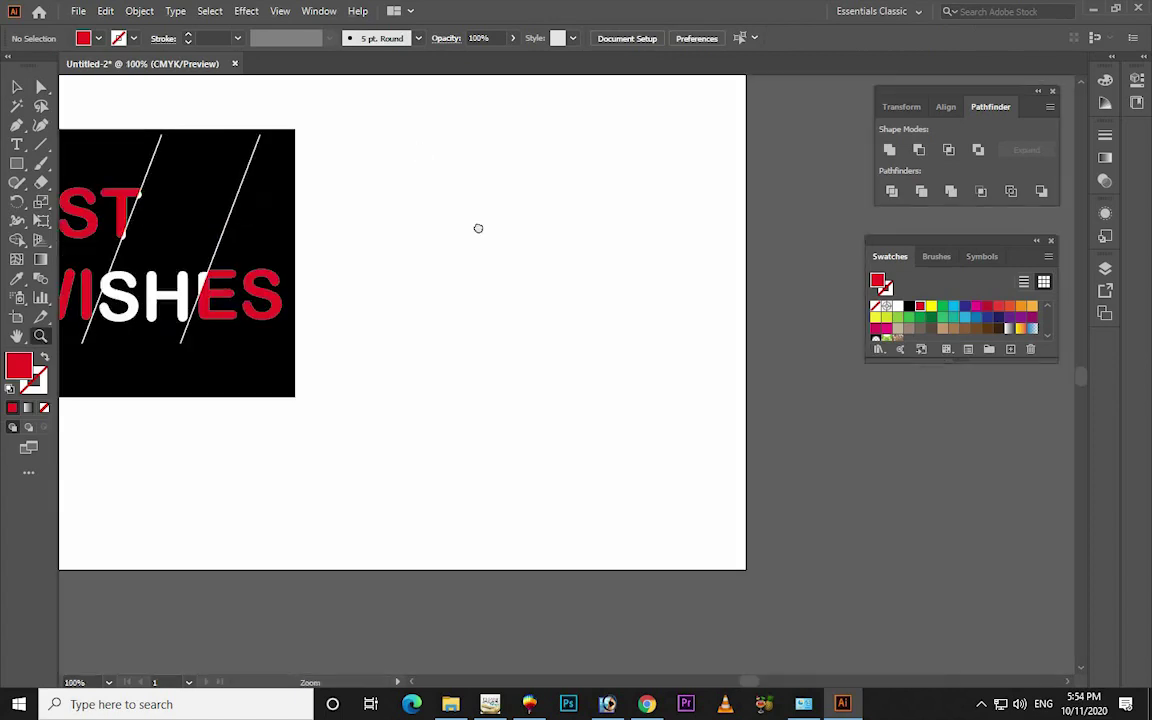
{"action": "left_click_drag", "start_coordinate": [478, 229], "coordinate": [580, 267]}
{"action": "key", "text": "v"}
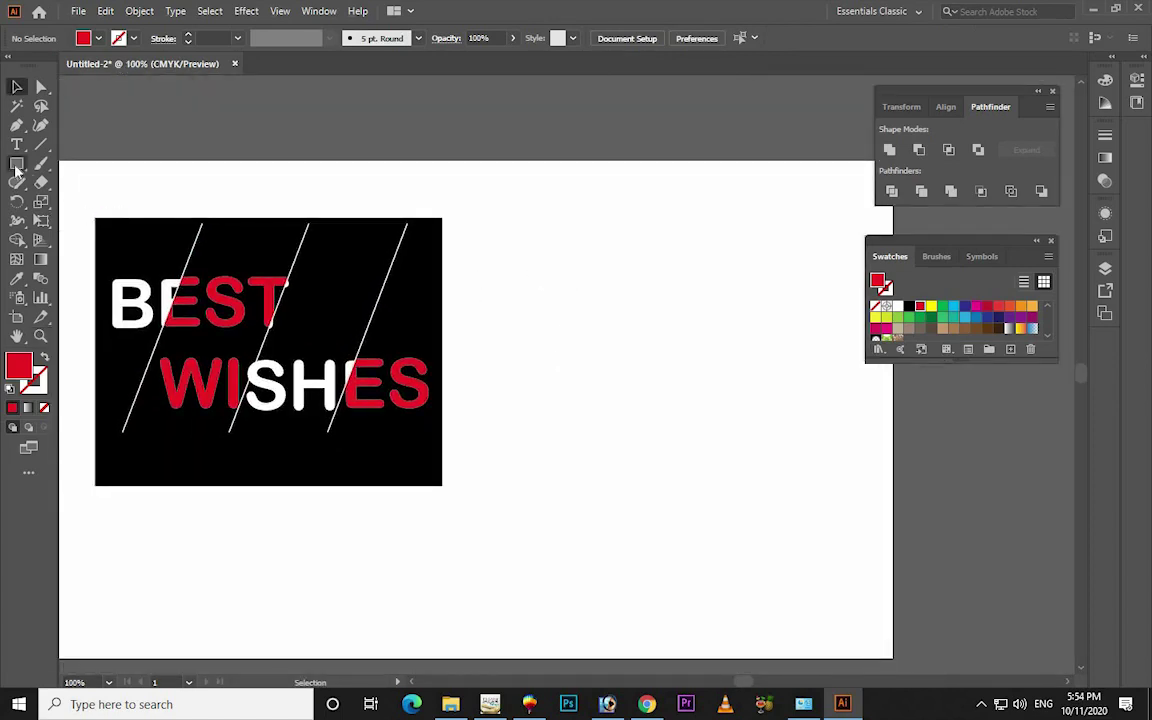
{"action": "left_click", "coordinate": [138, 11]}
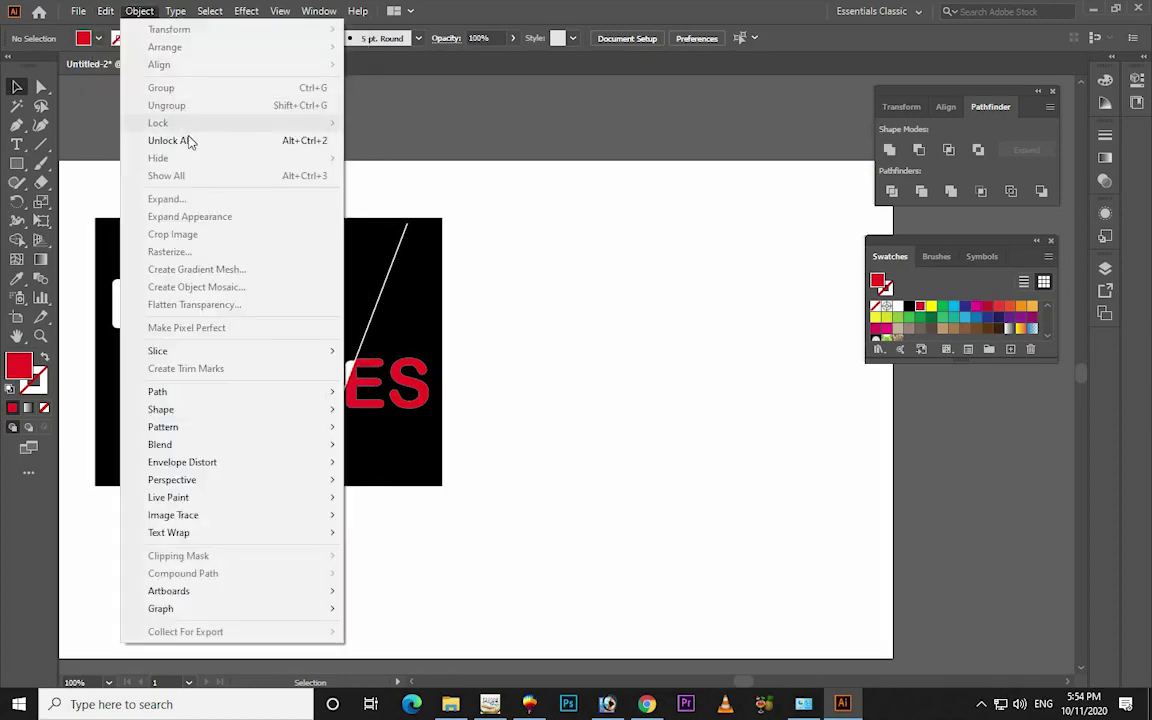
{"action": "left_click", "coordinate": [190, 142]}
{"action": "left_click", "coordinate": [524, 321]}
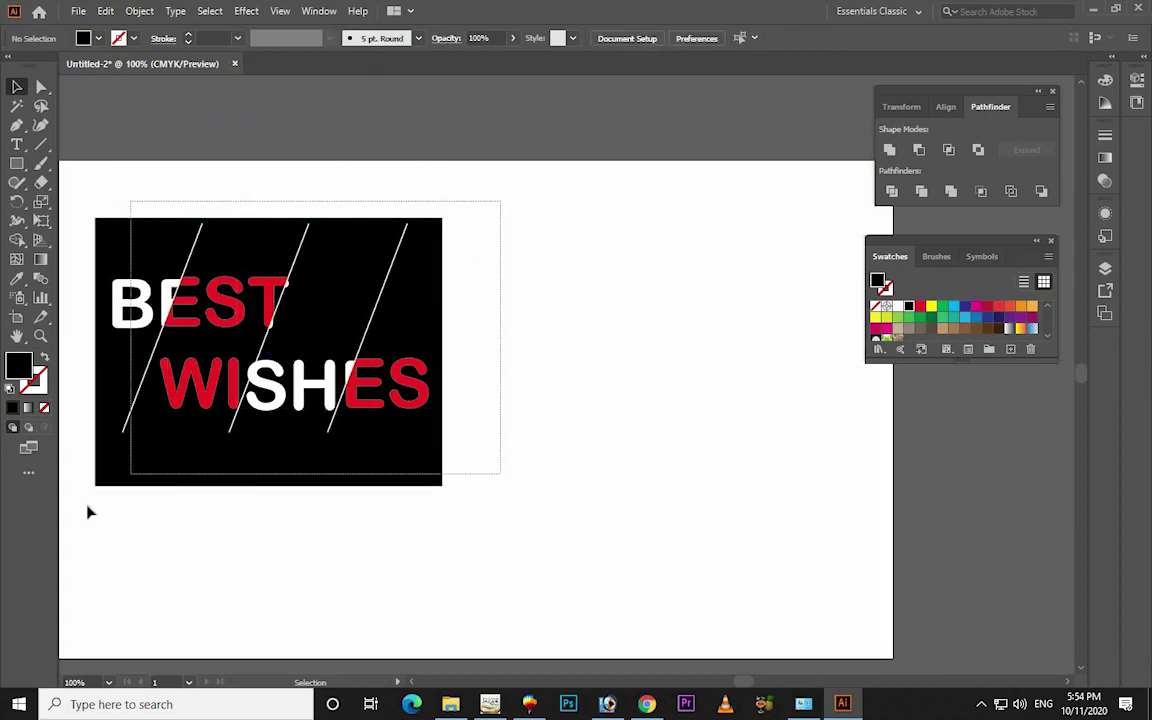
Duplicate the whole card to the right of the original and zoom in on the copy
{"action": "left_click_drag", "start_coordinate": [87, 512], "coordinate": [234, 411]}
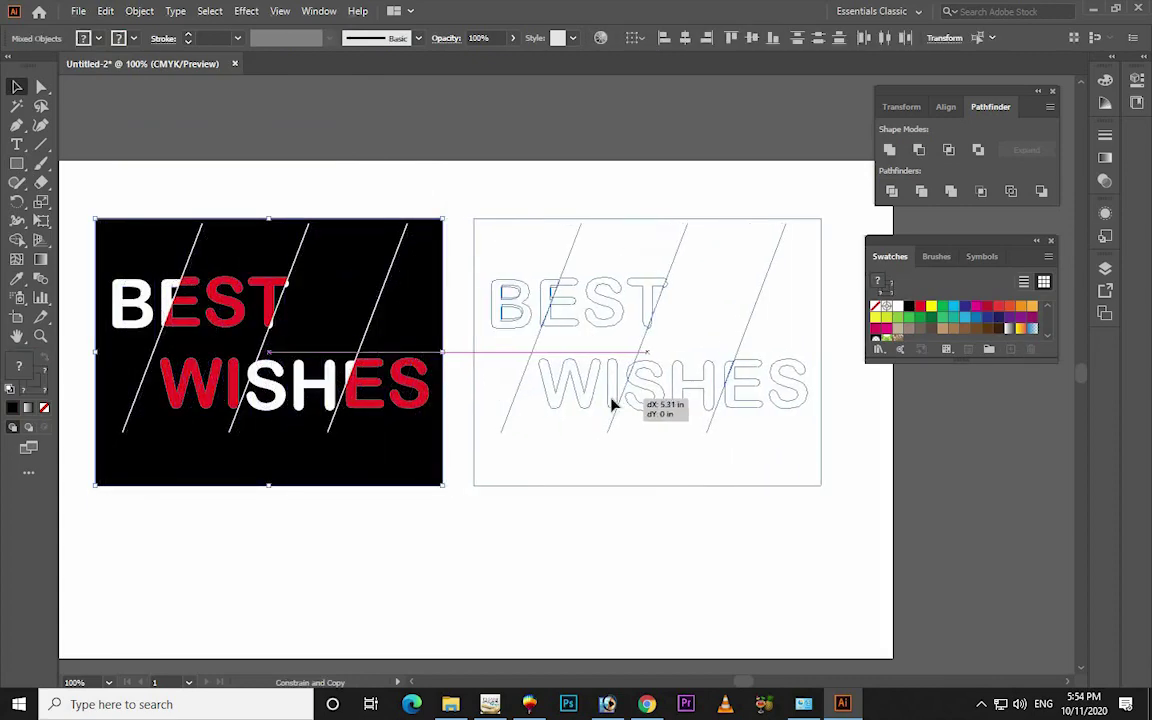
{"action": "left_click_drag", "start_coordinate": [600, 404], "coordinate": [612, 404]}
{"action": "left_click_drag", "start_coordinate": [797, 470], "coordinate": [566, 483]}
{"action": "key", "text": "z"}
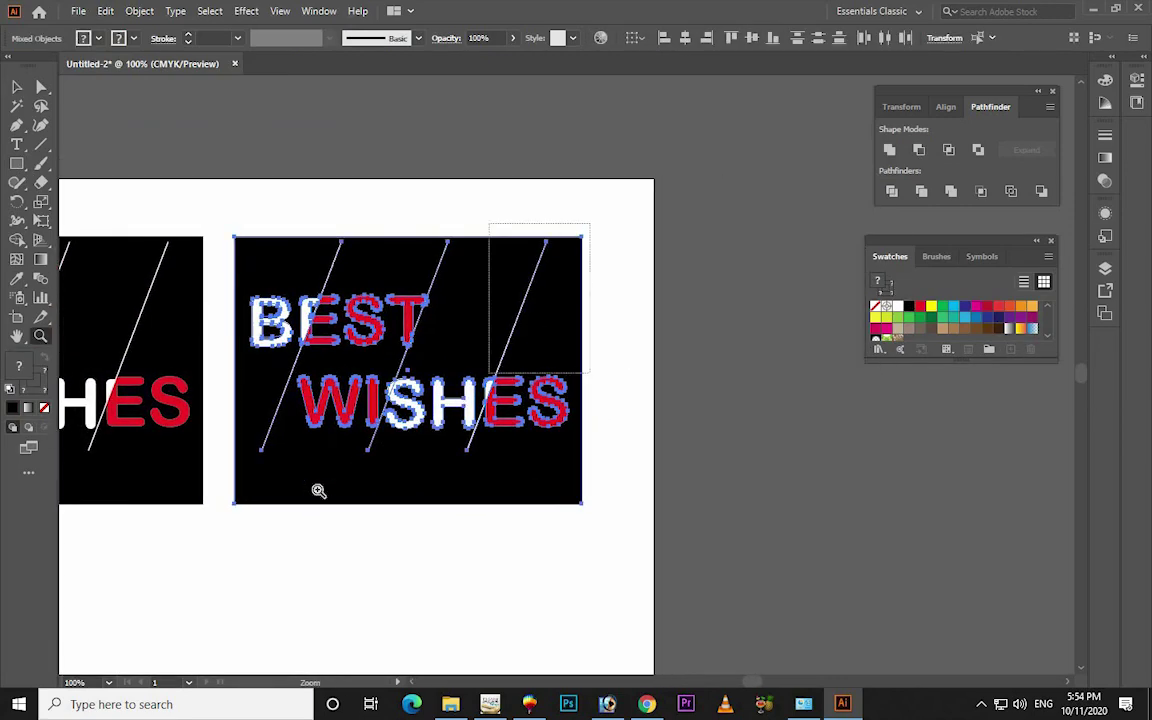
{"action": "left_click_drag", "start_coordinate": [588, 228], "coordinate": [231, 501]}
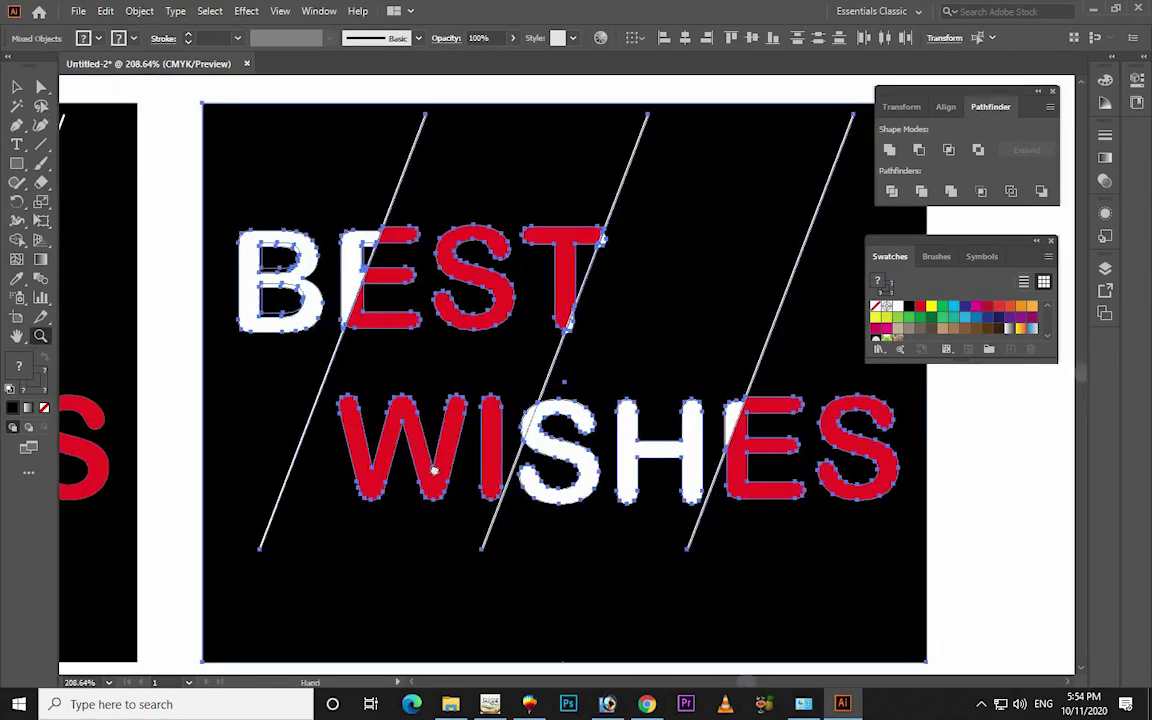
{"action": "mouse_move", "coordinate": [433, 470]}
{"action": "left_mouse_down"}
{"action": "mouse_move", "coordinate": [289, 444]}
{"action": "mouse_move", "coordinate": [311, 450]}
{"action": "left_mouse_up"}
{"action": "key", "text": "v"}
{"action": "left_click", "coordinate": [861, 457]}
{"action": "left_click", "coordinate": [766, 443]}
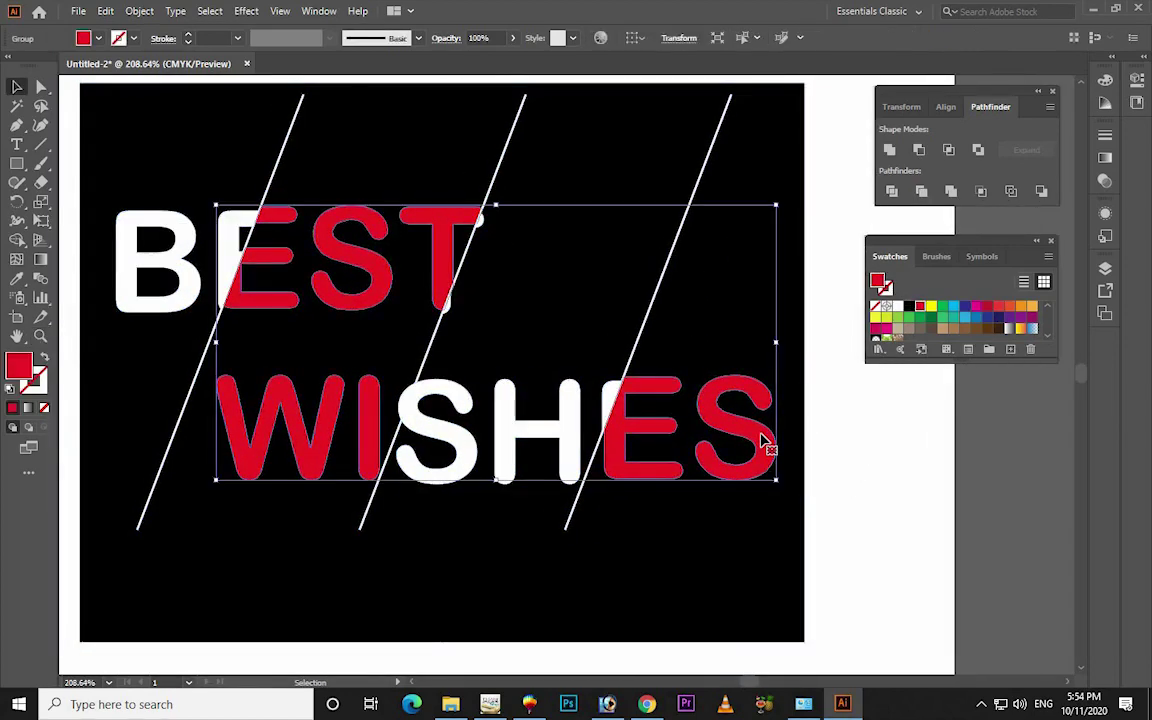
{"action": "left_click", "coordinate": [246, 11]}
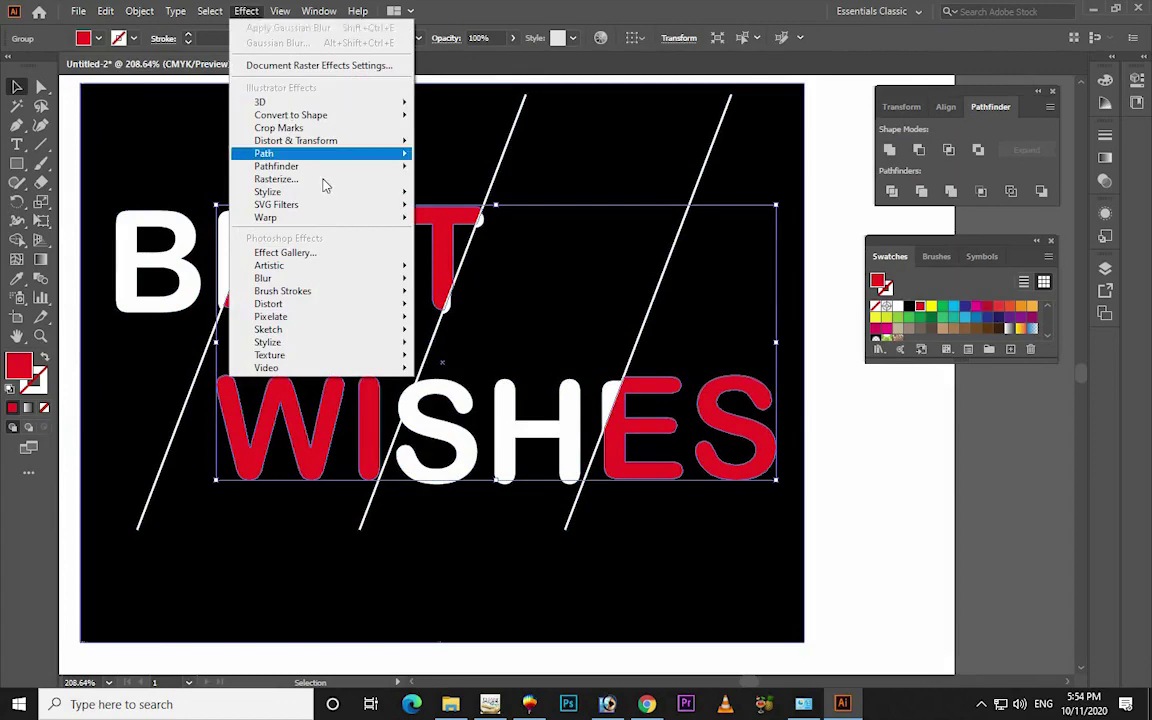
{"action": "mouse_move", "coordinate": [268, 192]}
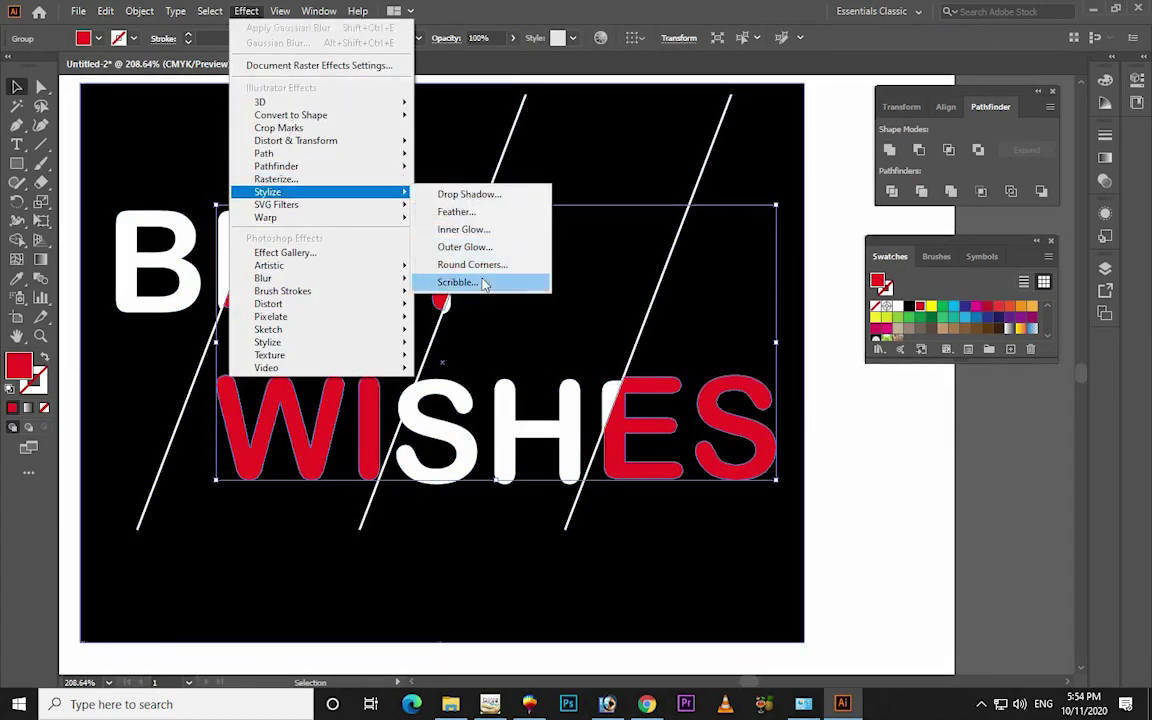
{"action": "left_click", "coordinate": [459, 282]}
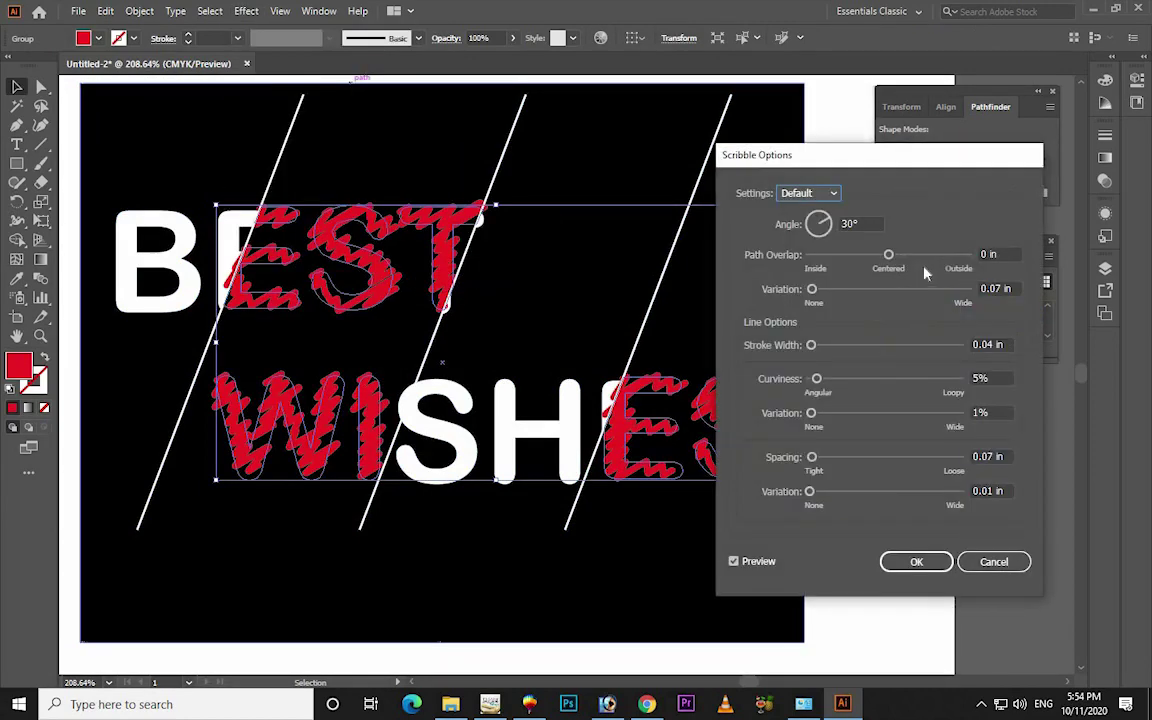
{"action": "left_click_drag", "start_coordinate": [890, 256], "coordinate": [891, 261]}
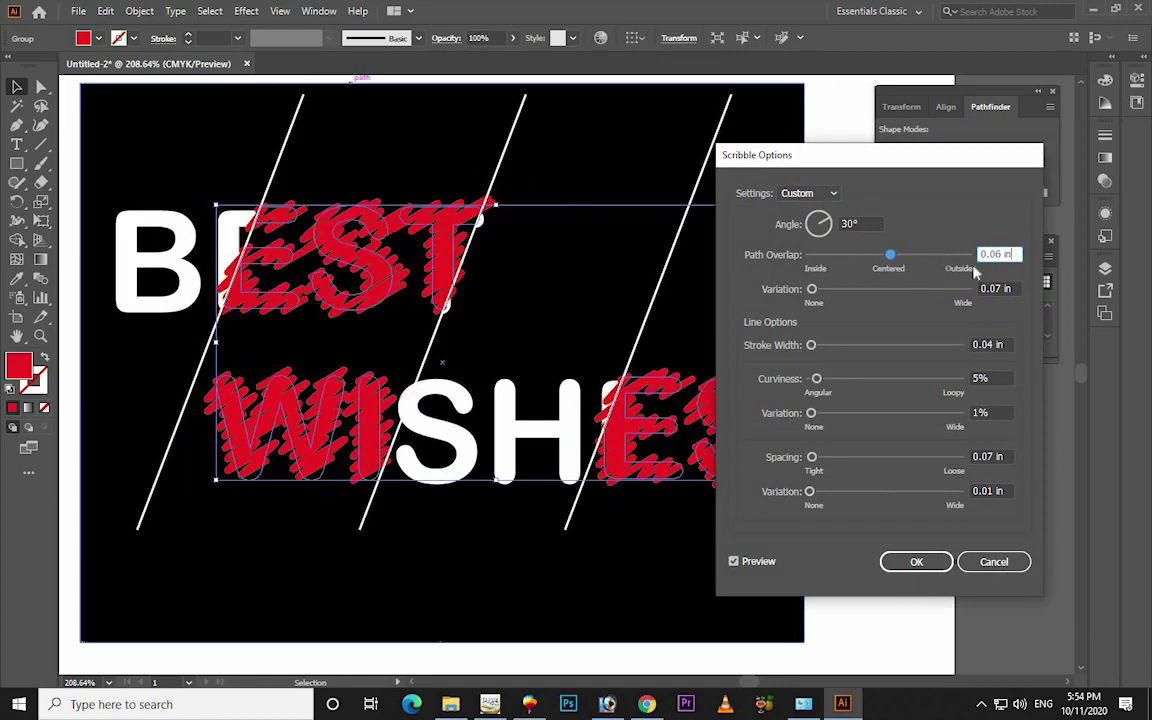
{"action": "type", "text": "0"}
{"action": "key", "text": "Tab"}
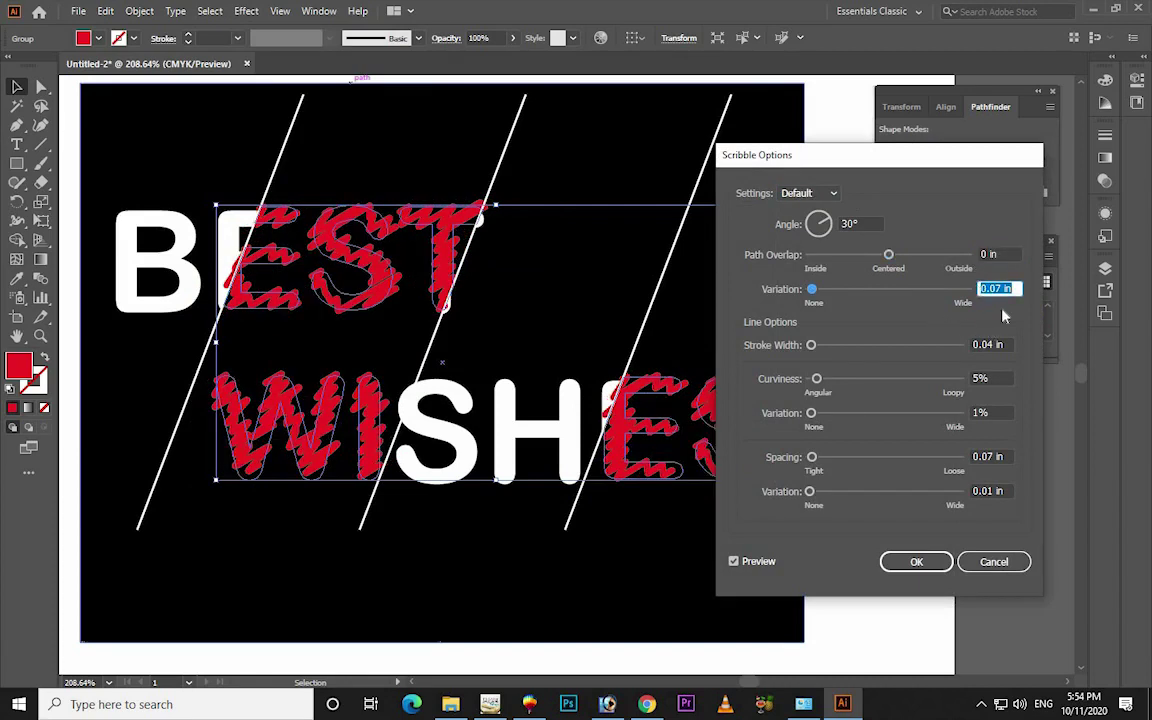
{"action": "type", "text": "0"}
{"action": "key", "text": "Tab"}
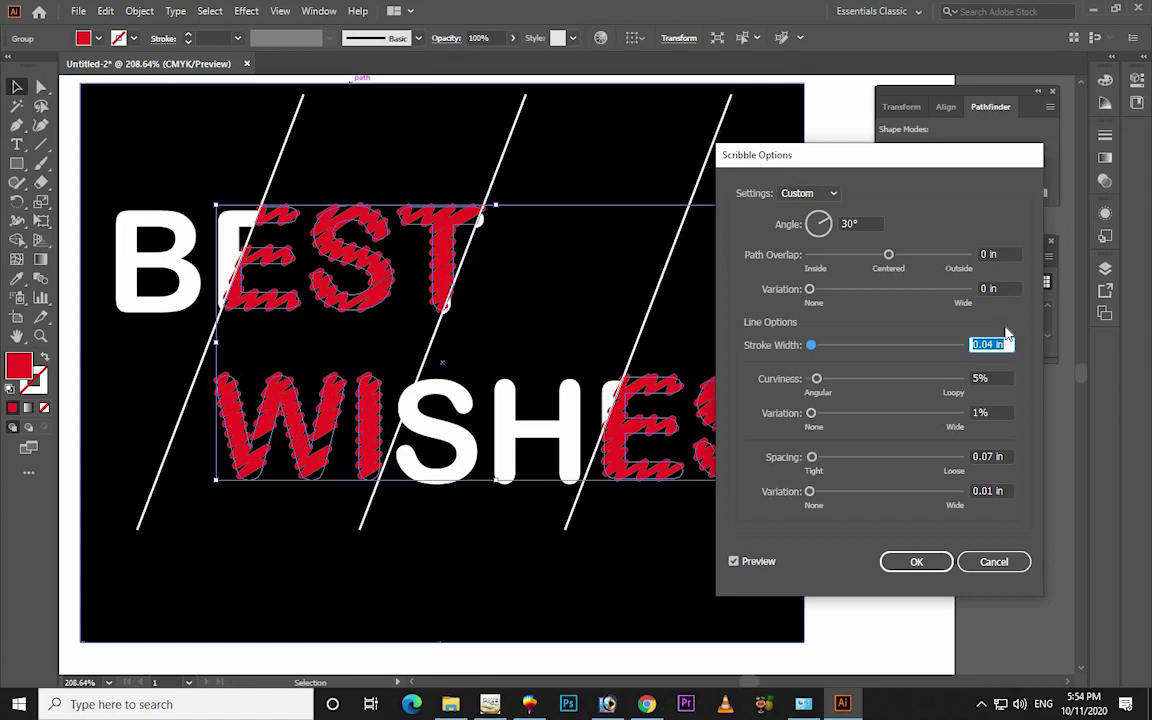
{"action": "type", "text": "0.01"}
{"action": "key", "text": "Tab"}
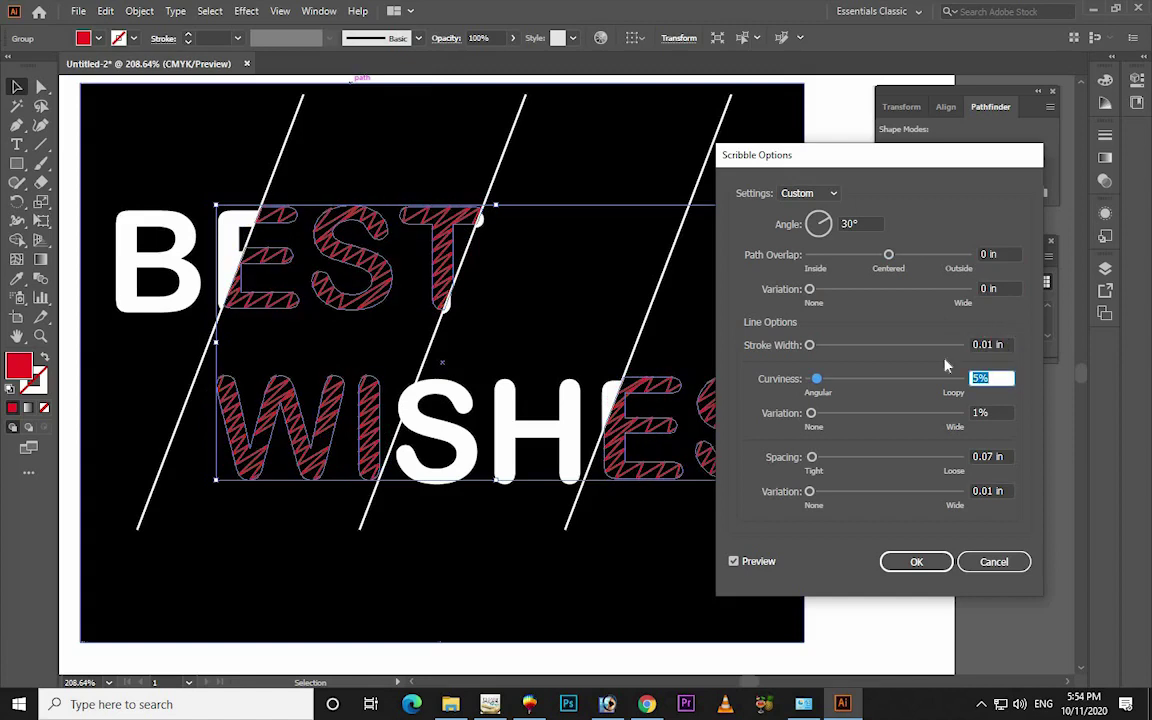
{"action": "key", "text": "shift+Tab"}
{"action": "type", "text": "0.1"}
{"action": "type", "text": "0"}
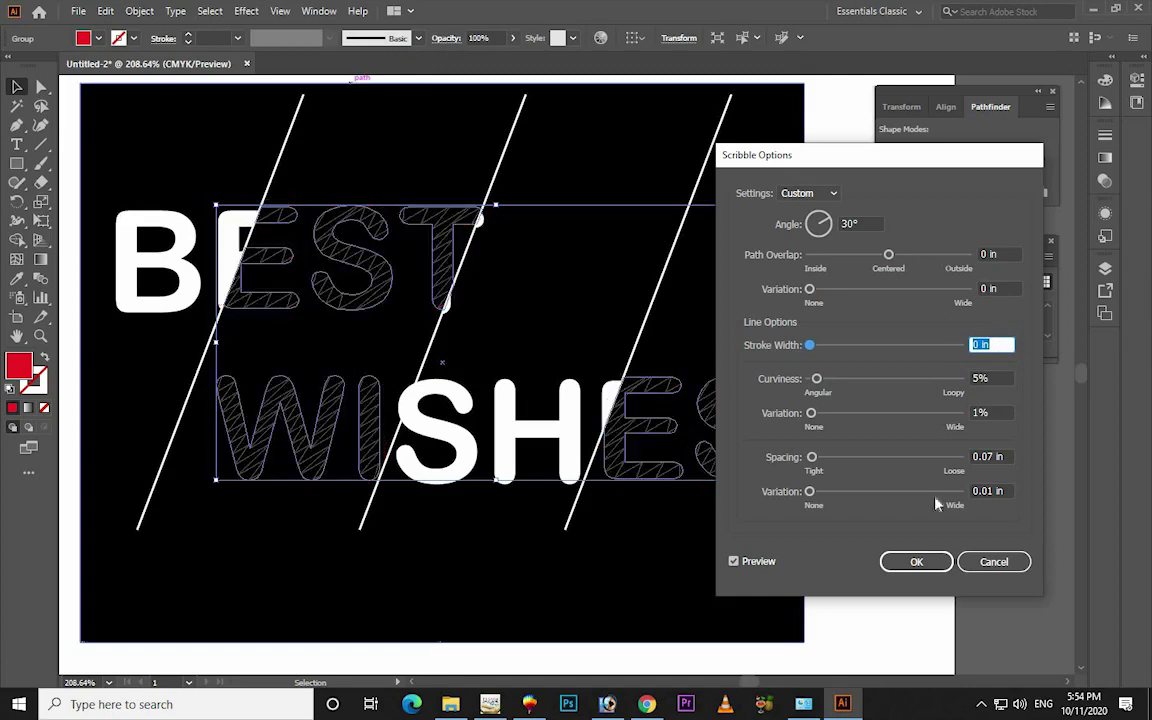
{"action": "left_click", "coordinate": [978, 562]}
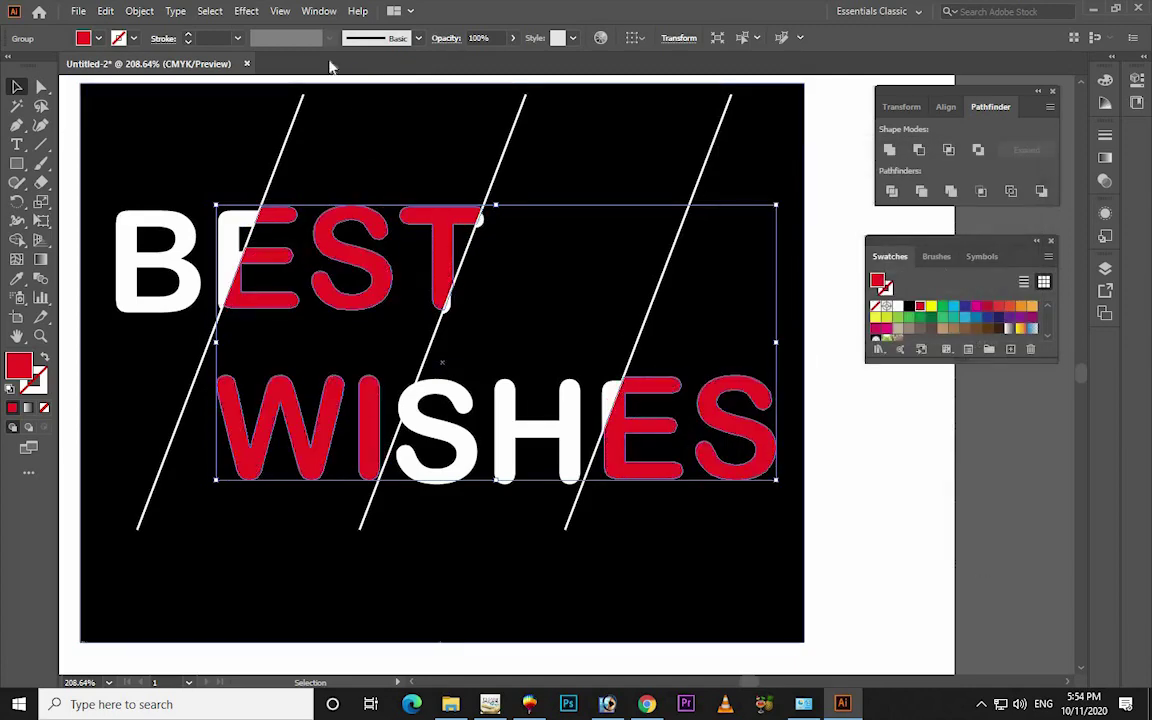
Open the Roughen effect with Smooth points and start adjusting size and detail
{"action": "left_click", "coordinate": [244, 11]}
{"action": "mouse_move", "coordinate": [296, 141]}
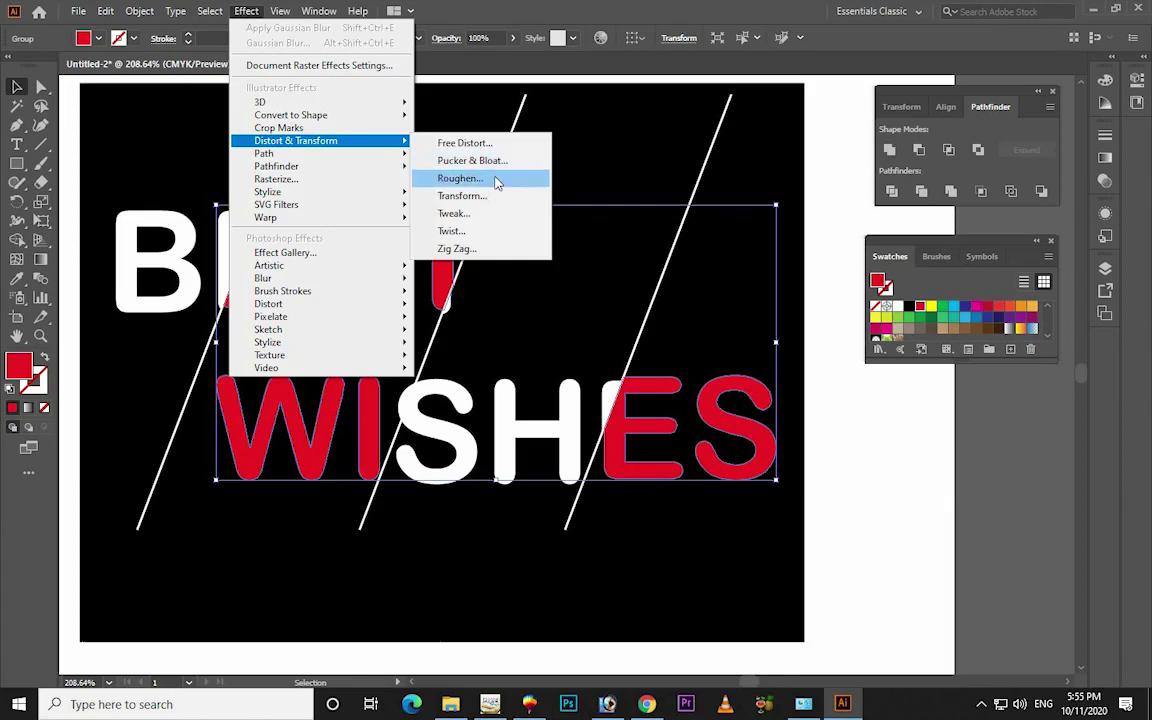
{"action": "left_click", "coordinate": [496, 178]}
{"action": "left_click", "coordinate": [876, 428]}
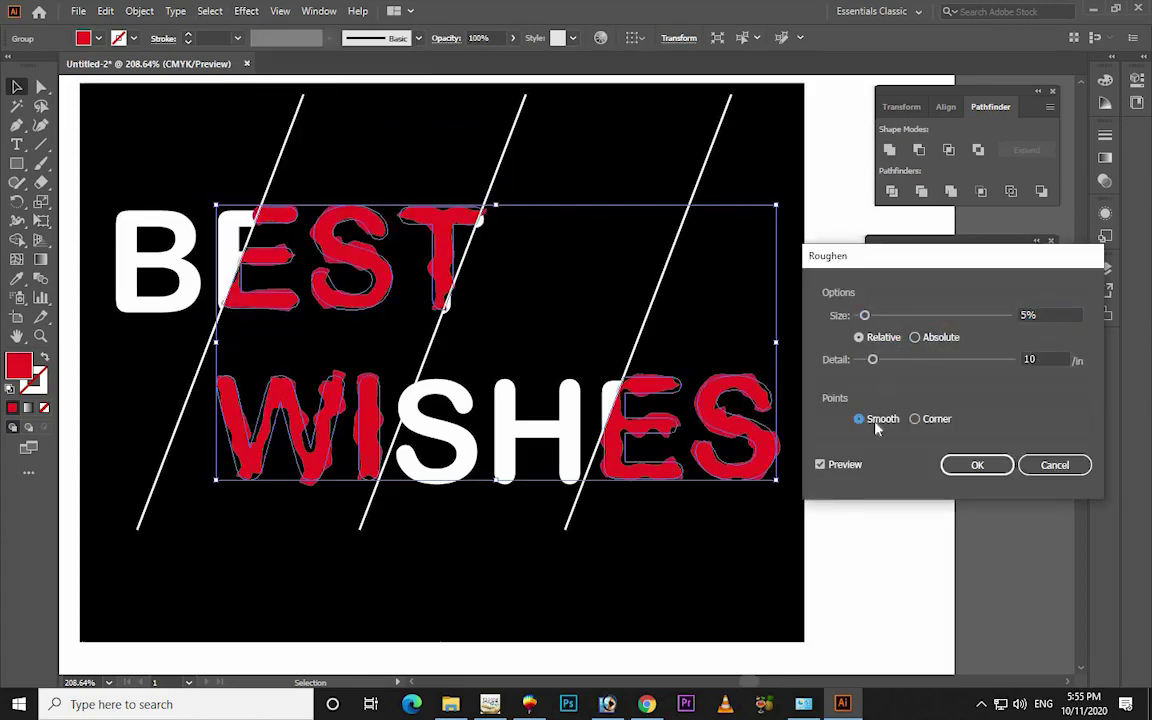
{"action": "left_click_drag", "start_coordinate": [878, 366], "coordinate": [888, 360]}
{"action": "left_click", "coordinate": [872, 316]}
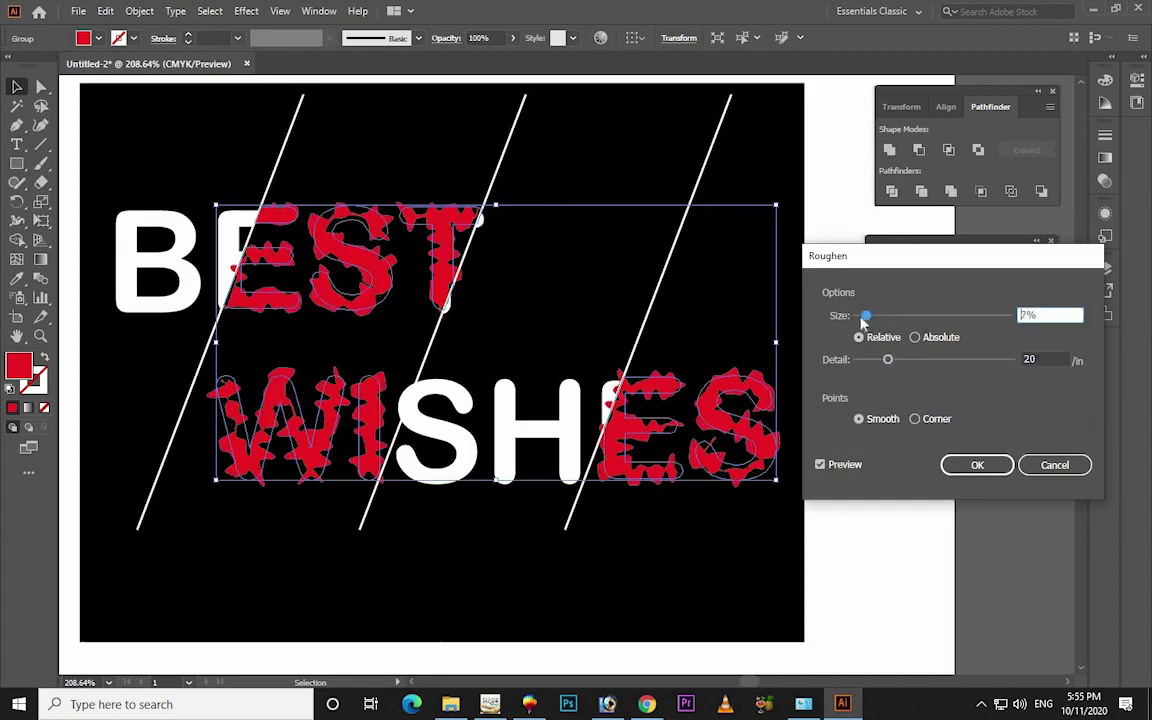
{"action": "left_click_drag", "start_coordinate": [865, 316], "coordinate": [852, 317]}
{"action": "left_click_drag", "start_coordinate": [889, 358], "coordinate": [893, 363]}
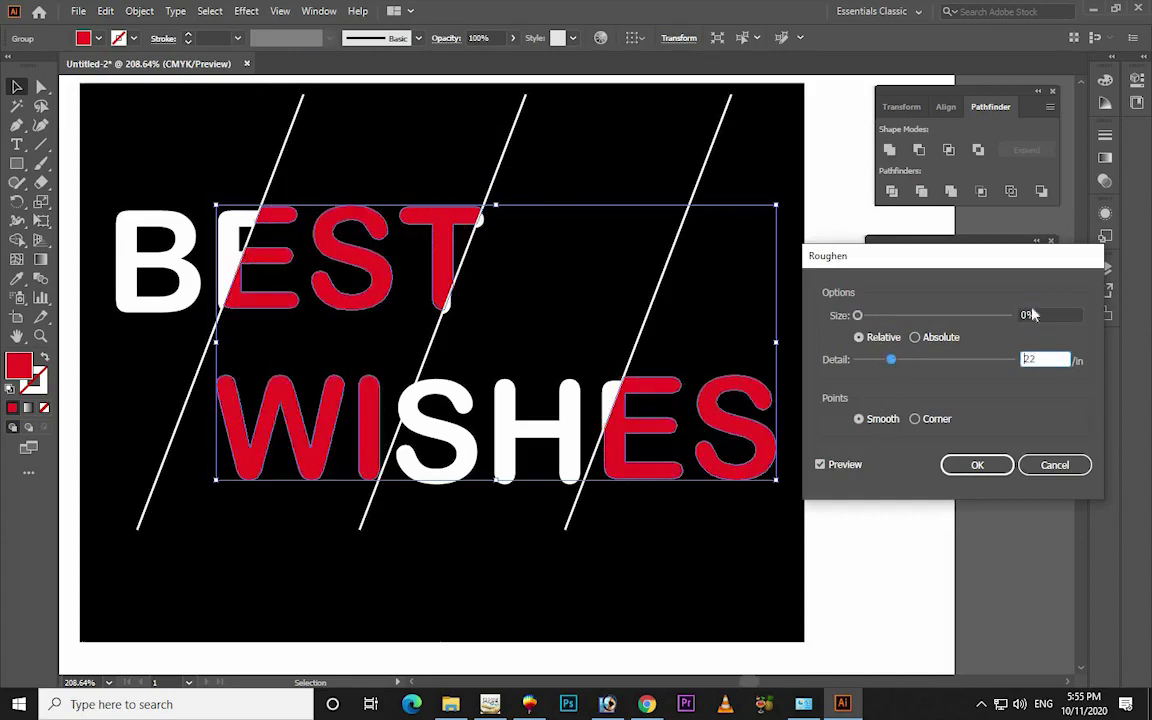
Set Roughen size to 3% and detail to about 95, then apply
{"action": "key", "text": "shift+Tab"}
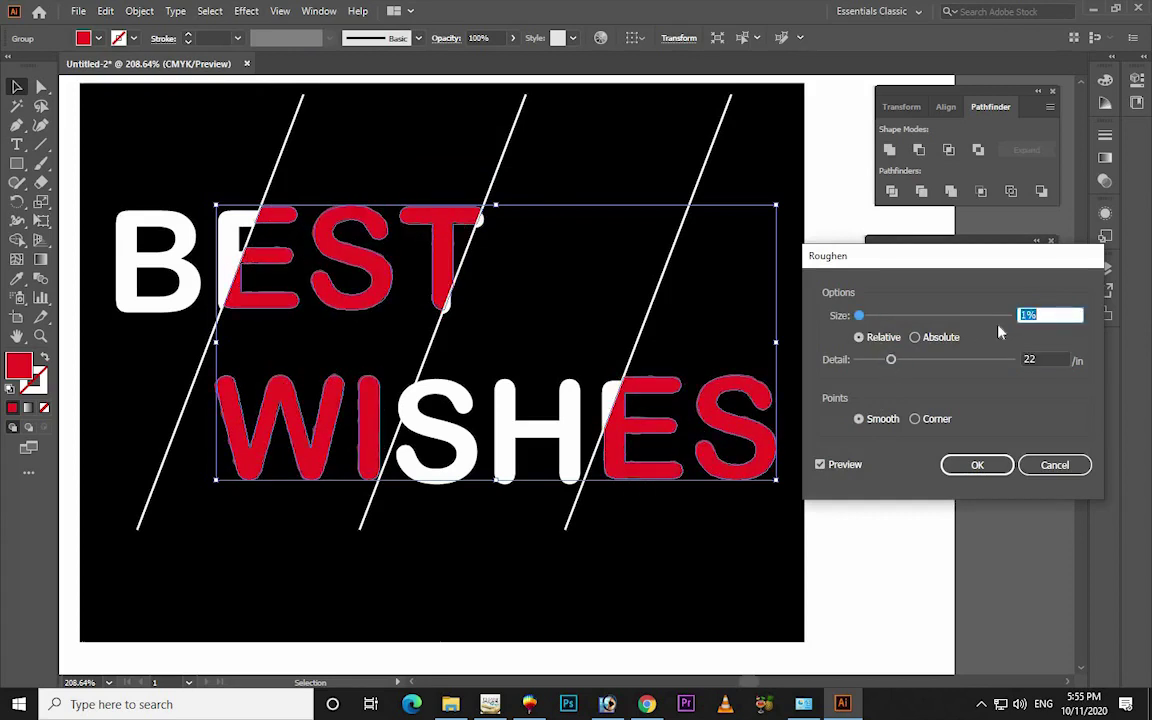
{"action": "key", "text": "Up"}
{"action": "key", "text": "Up"}
{"action": "key", "text": "Up"}
{"action": "key", "text": "Up"}
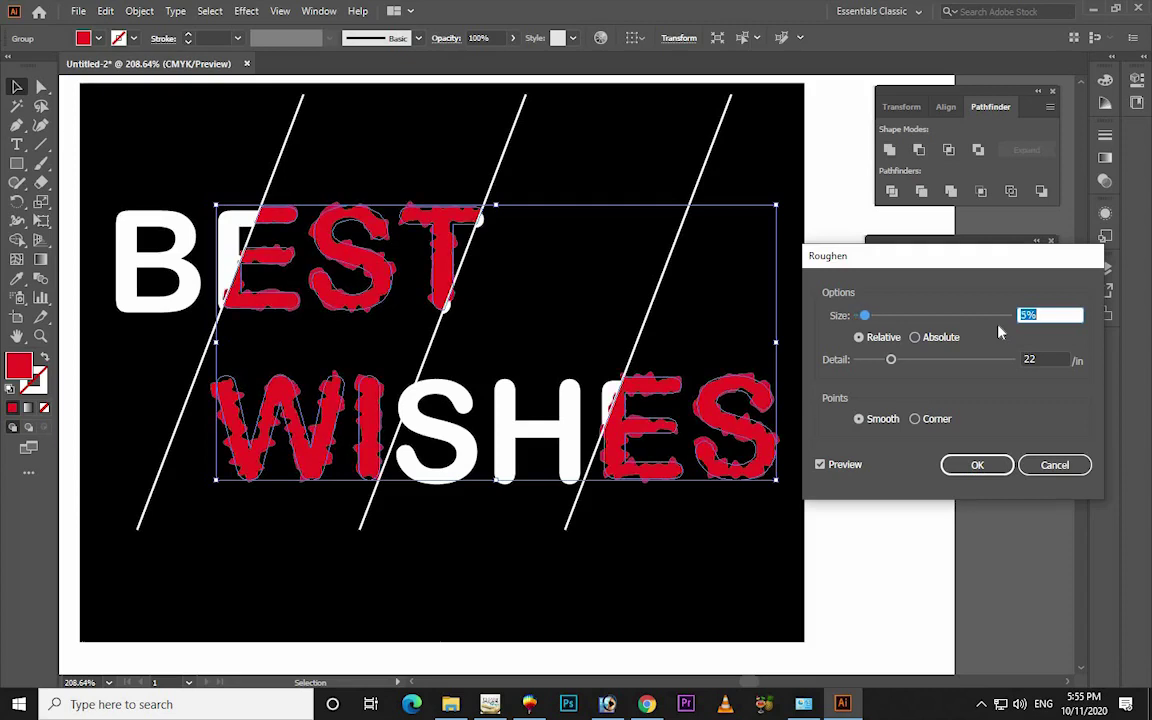
{"action": "key", "text": "Down"}
{"action": "key", "text": "Down"}
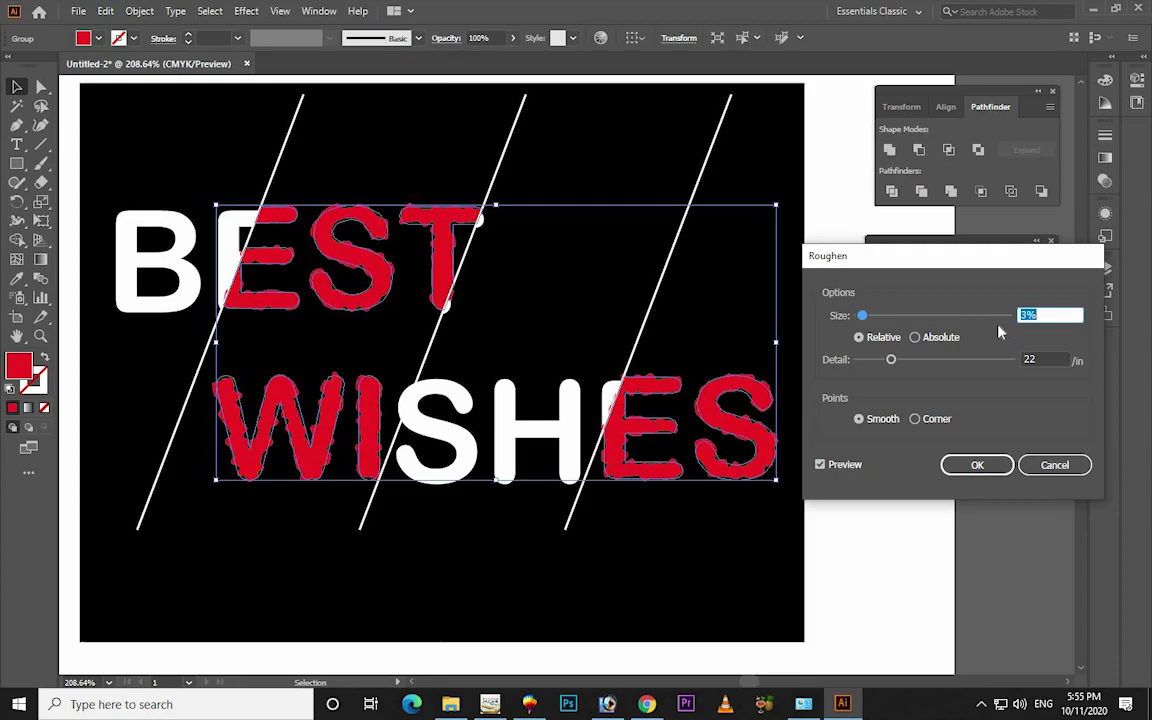
{"action": "key", "text": "Tab"}
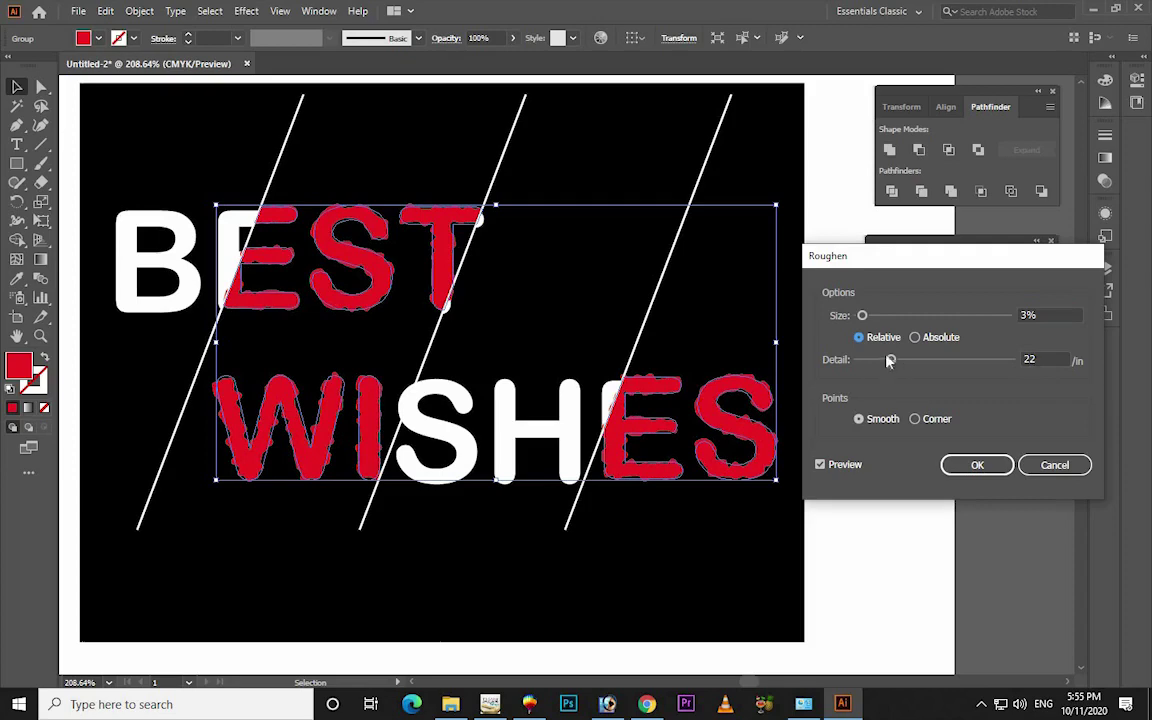
{"action": "left_click_drag", "start_coordinate": [889, 361], "coordinate": [1004, 362]}
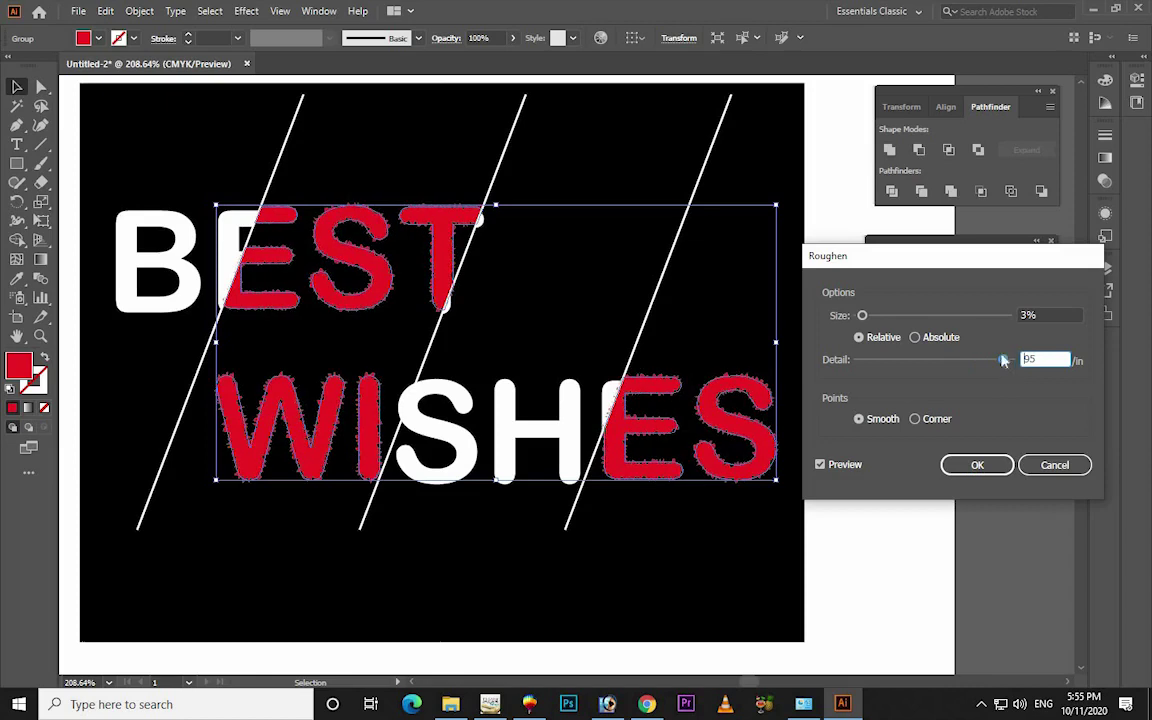
{"action": "left_click", "coordinate": [975, 465]}
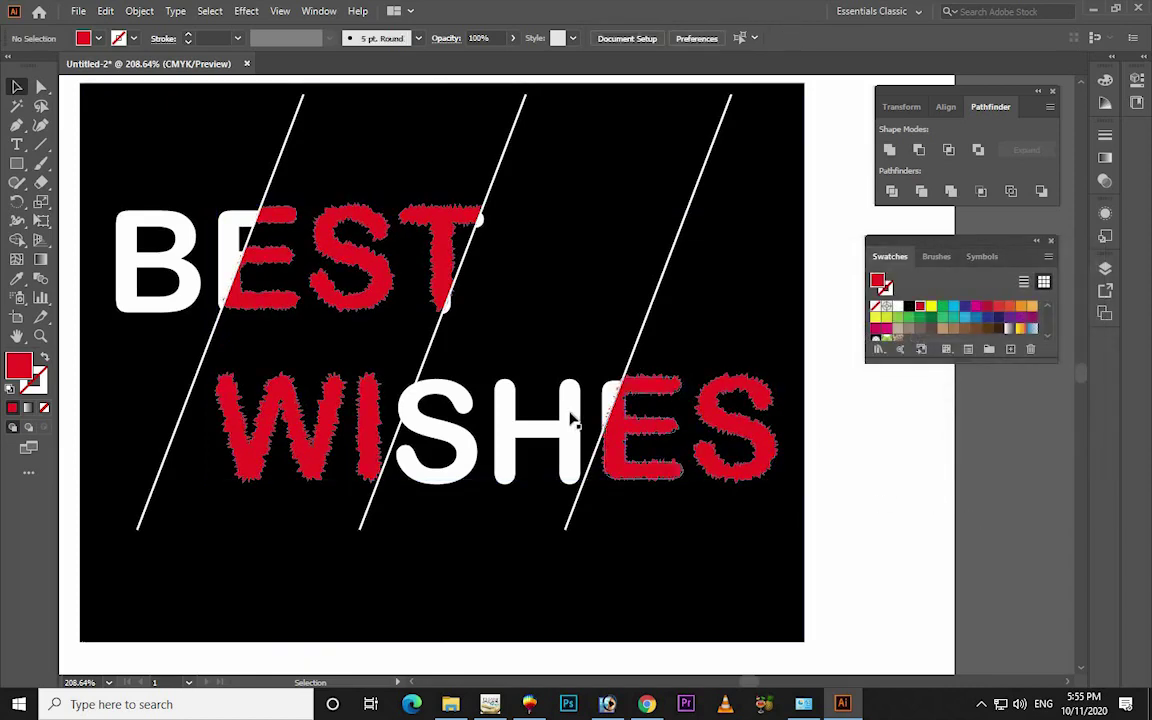
Colour the sliver beside the S red and show the red letter group's appearance
{"action": "left_click", "coordinate": [404, 412]}
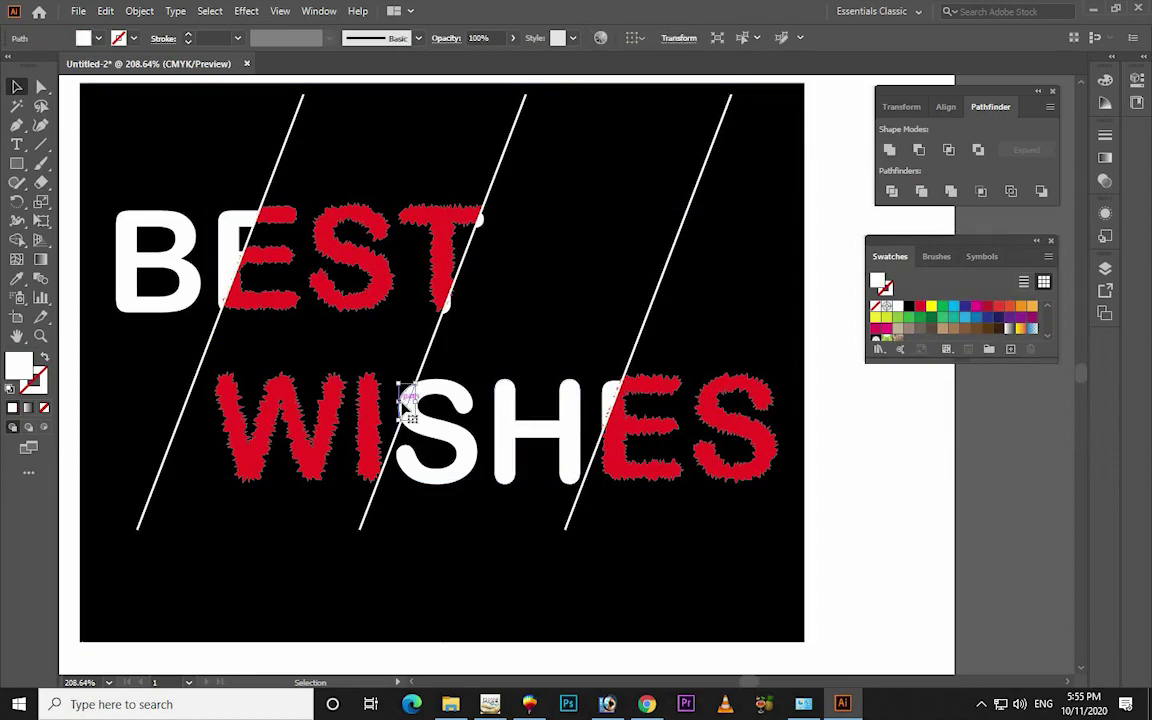
{"action": "left_click", "coordinate": [920, 306]}
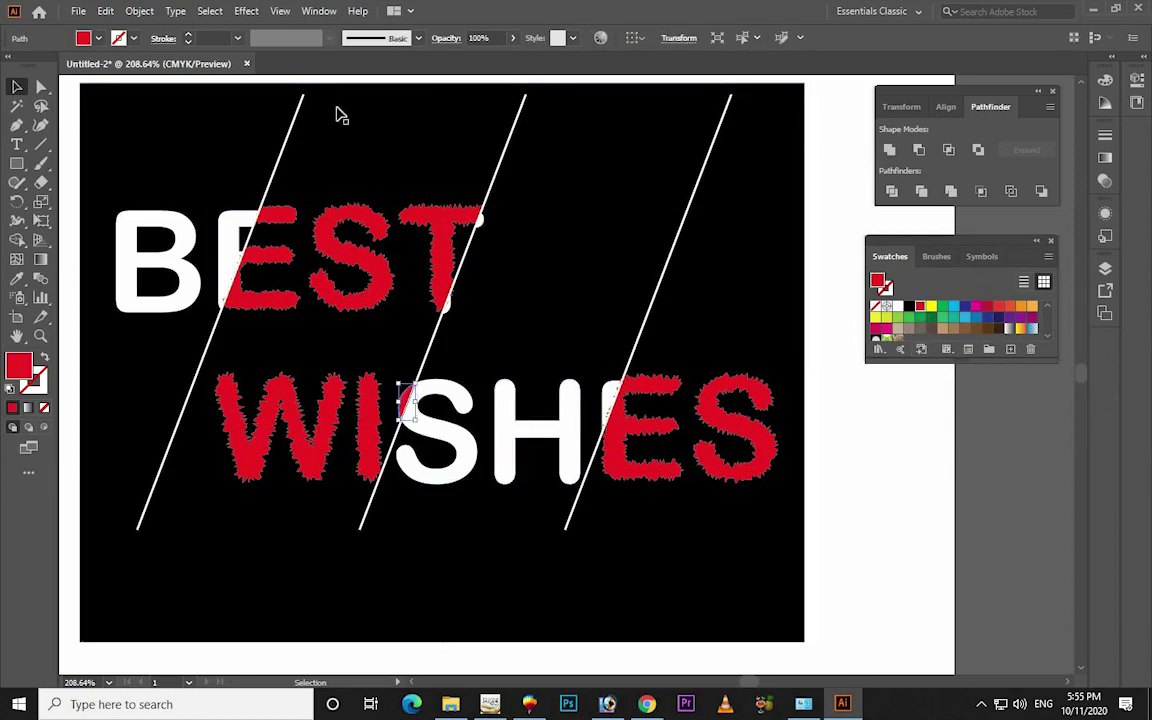
{"action": "left_click", "coordinate": [402, 212]}
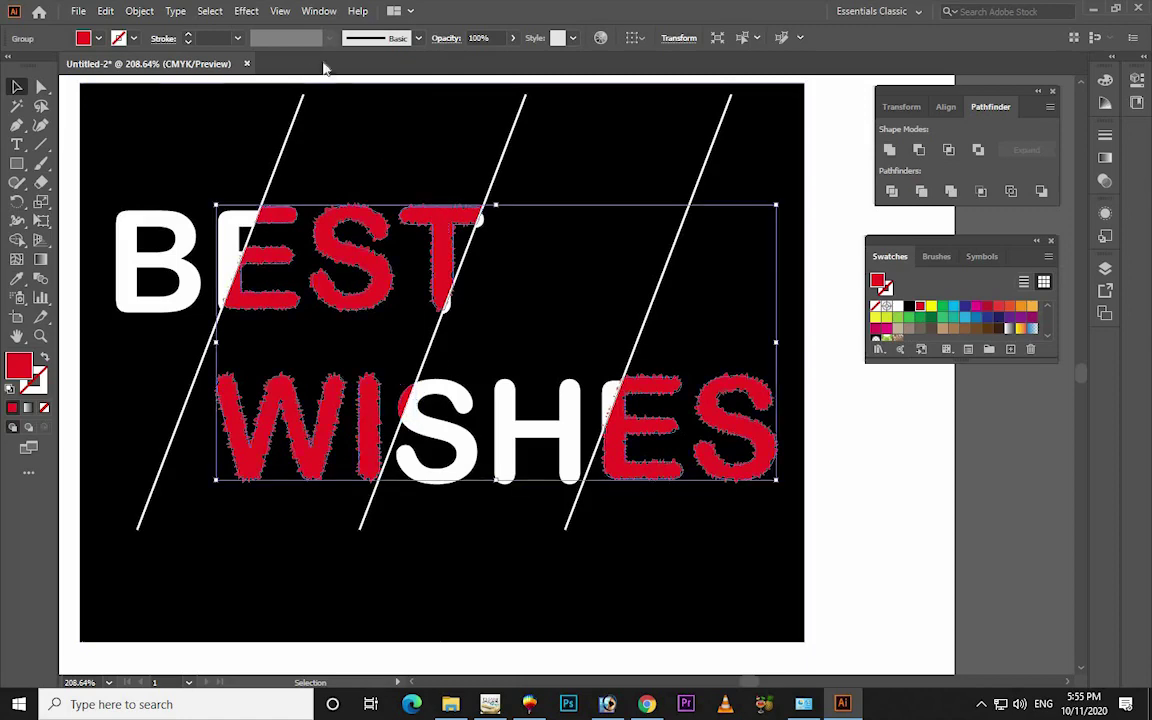
{"action": "left_click", "coordinate": [319, 11]}
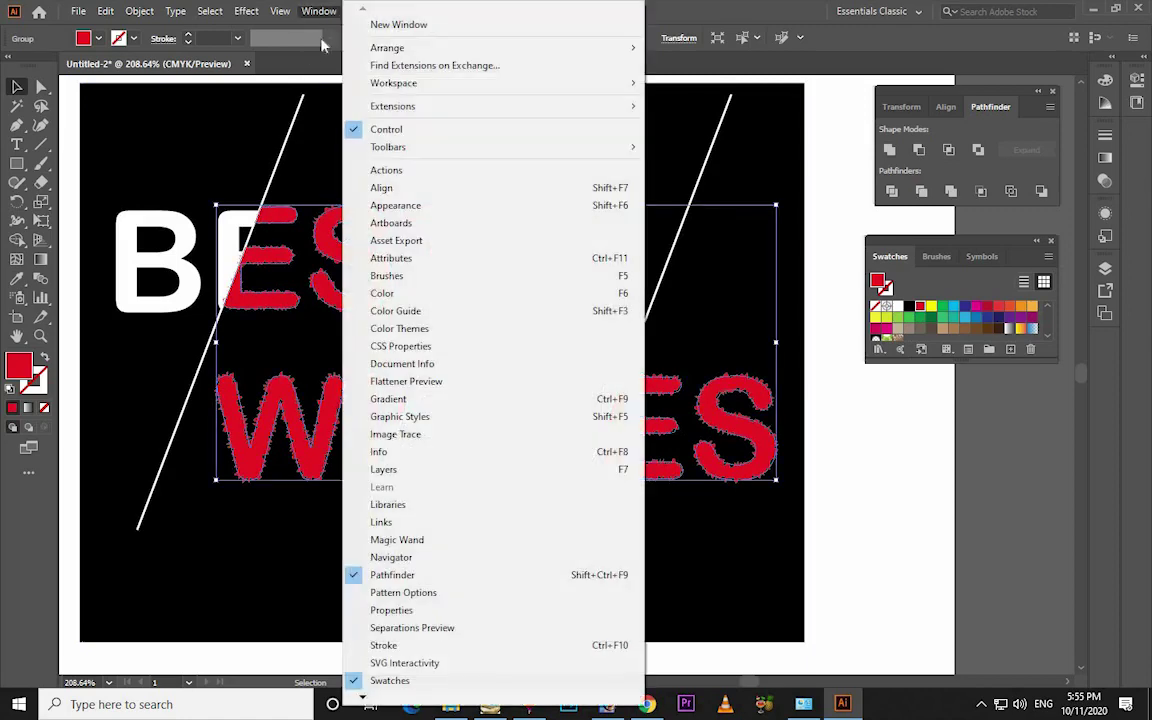
{"action": "left_click", "coordinate": [395, 205]}
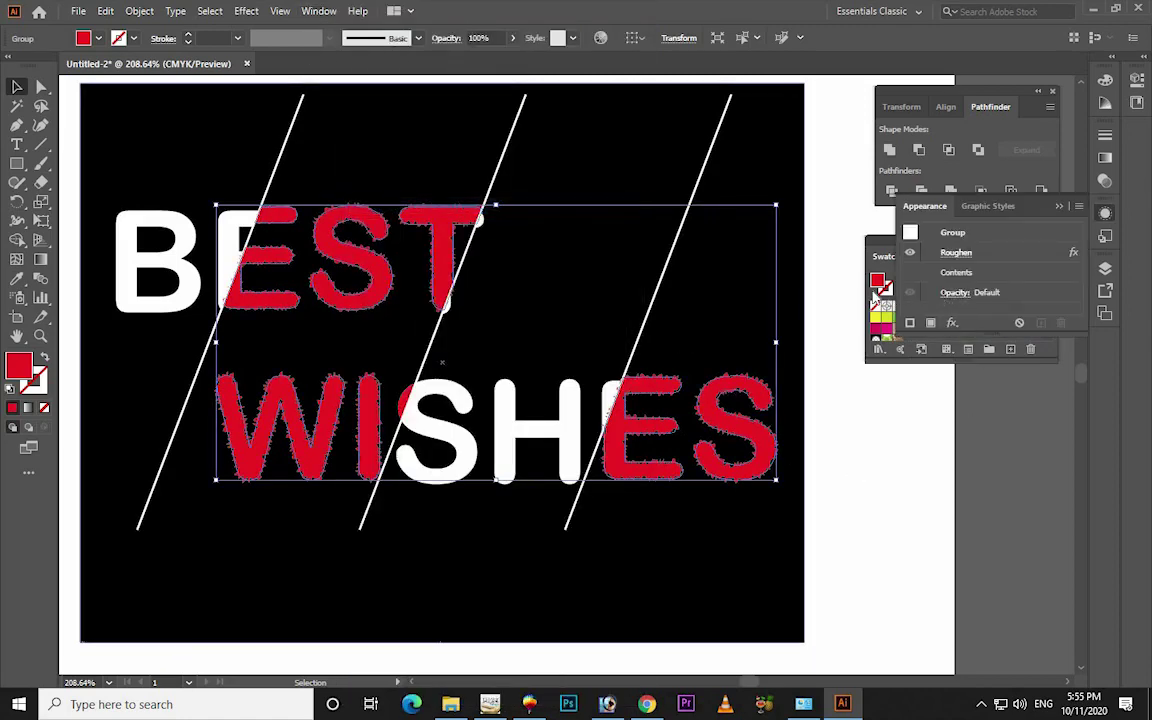
Delete the Roughen effect from the red letter group
{"action": "left_click", "coordinate": [965, 255]}
{"action": "left_click", "coordinate": [1038, 468]}
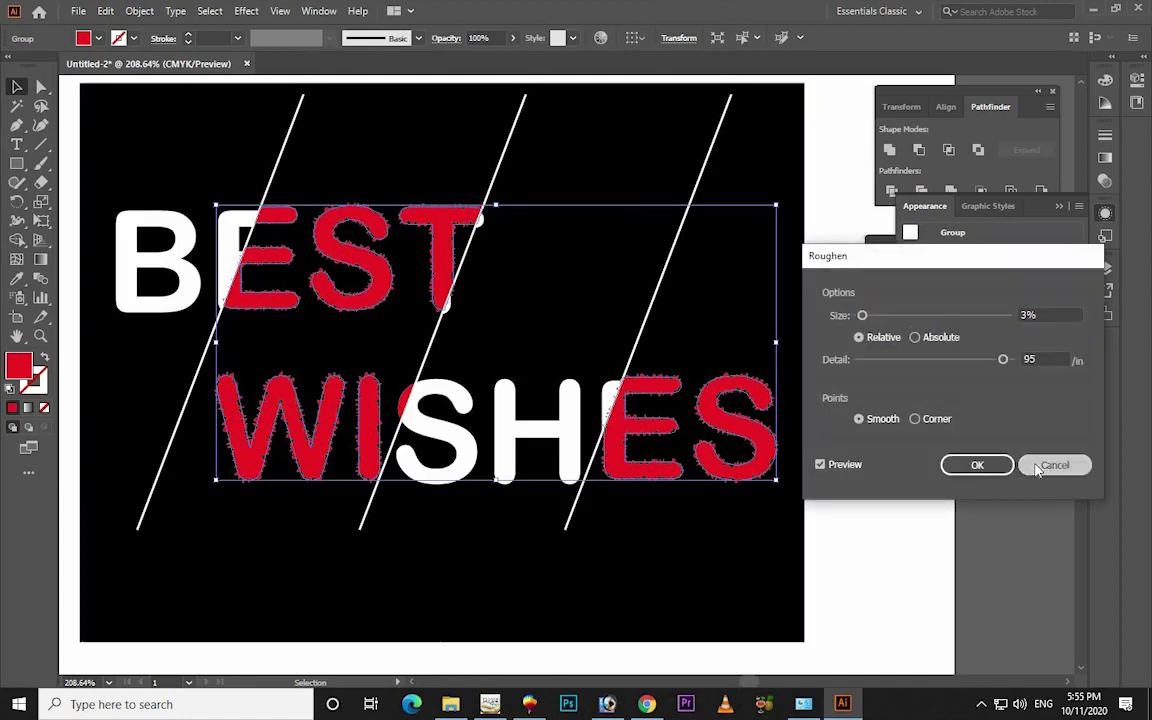
{"action": "left_click", "coordinate": [977, 465]}
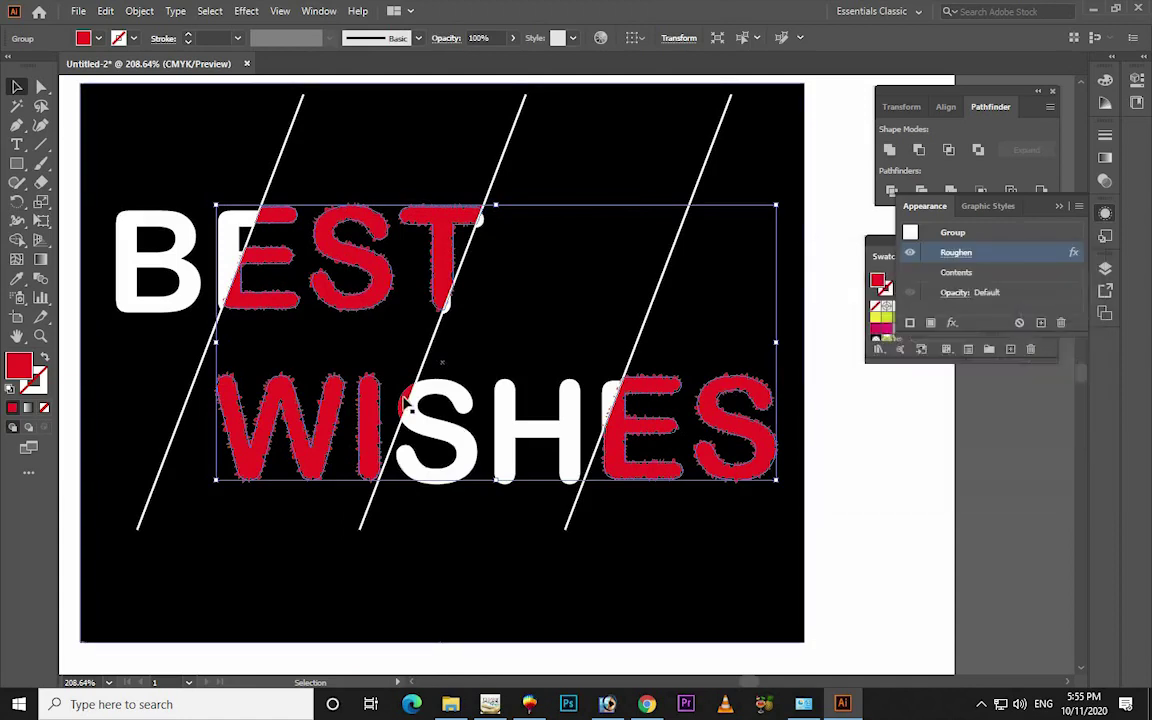
{"action": "left_click", "coordinate": [405, 395]}
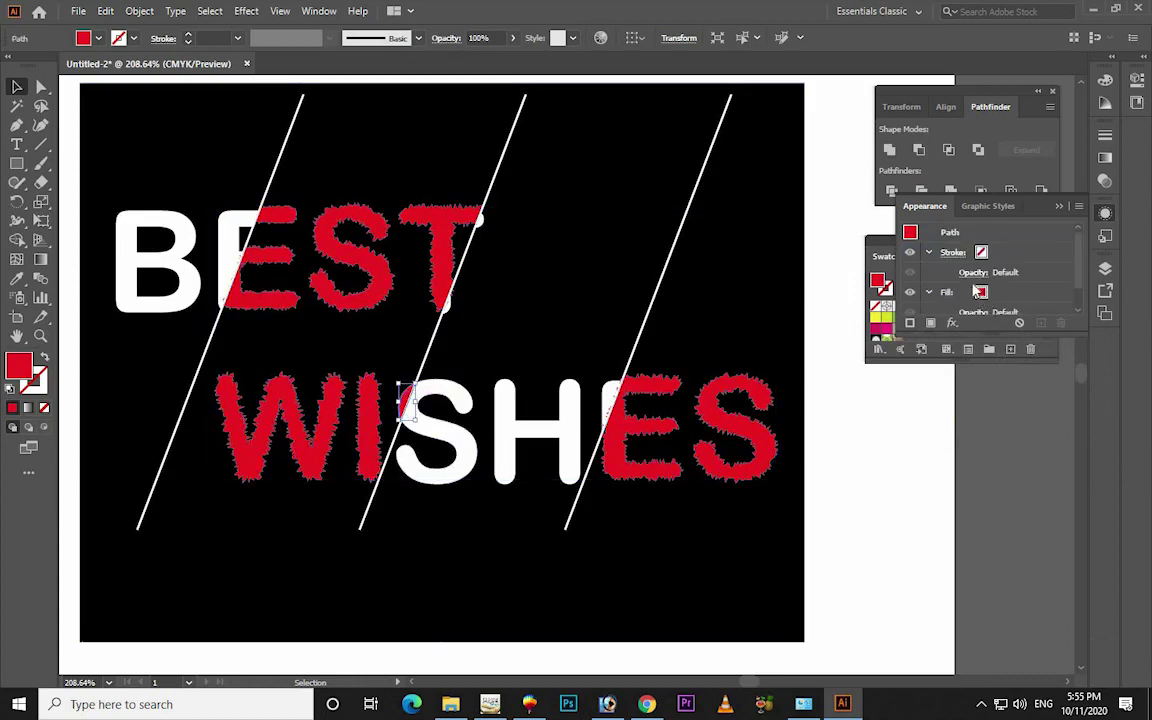
{"action": "left_click", "coordinate": [345, 391]}
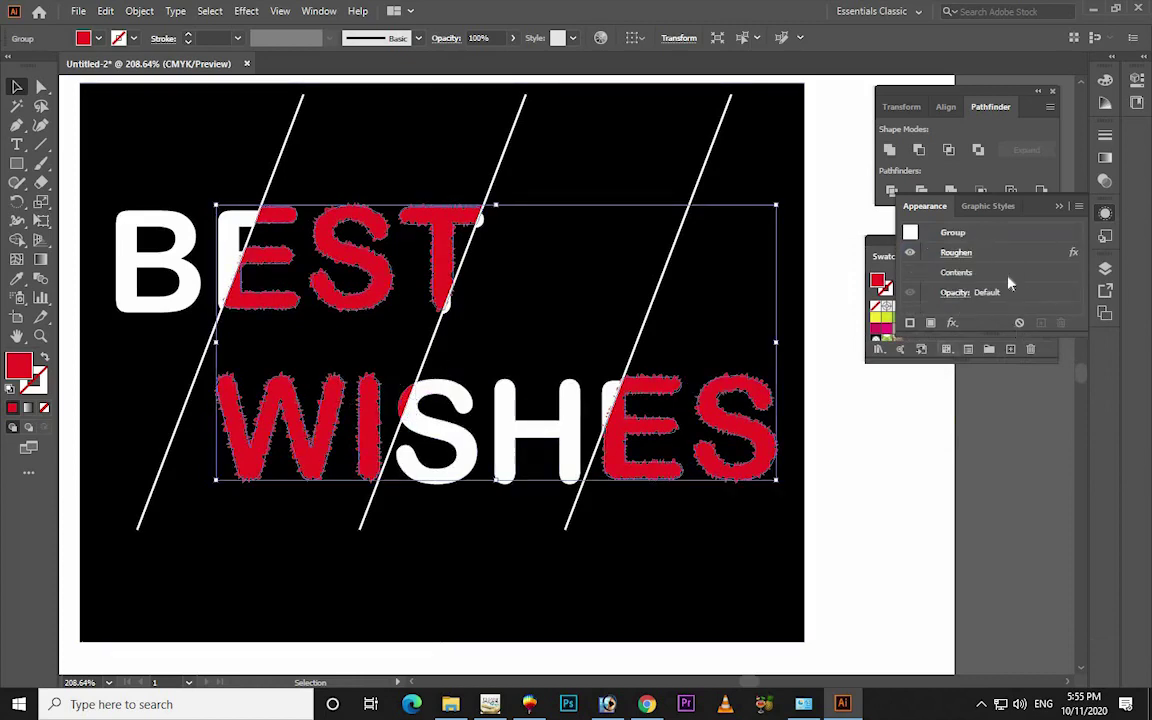
{"action": "left_click", "coordinate": [957, 254]}
{"action": "left_click", "coordinate": [1050, 466]}
{"action": "left_click", "coordinate": [1061, 322]}
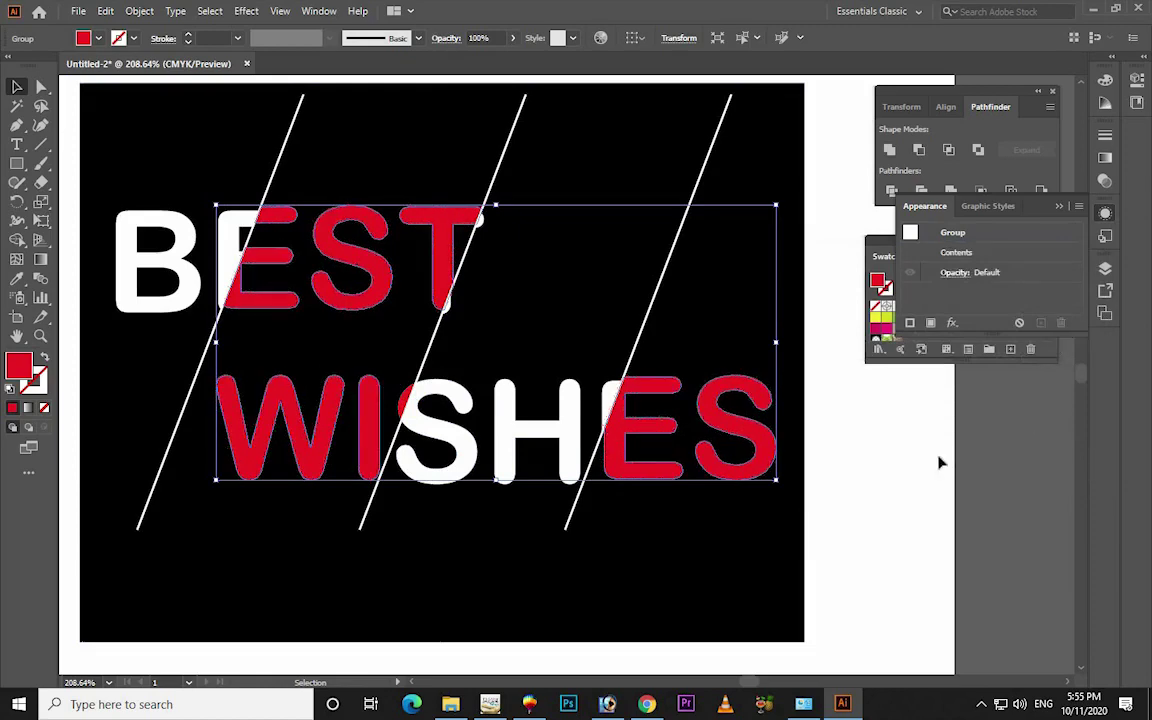
Group the sliver between I and S with the red letters
{"action": "left_click", "coordinate": [405, 397]}
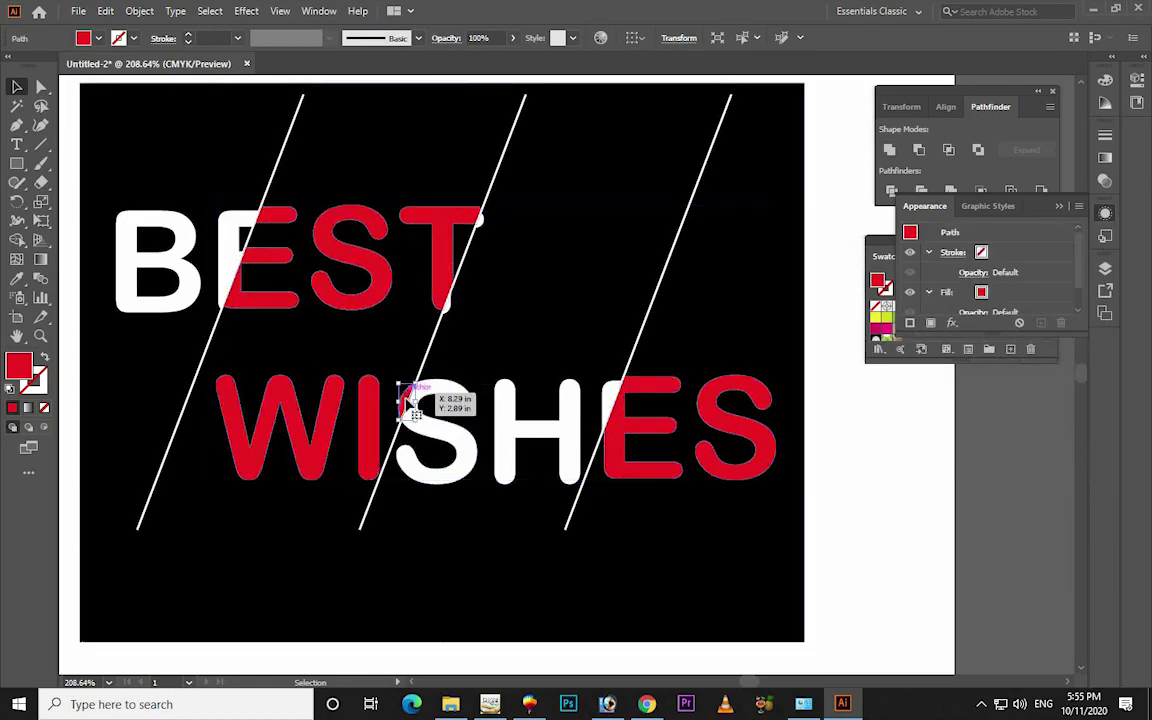
{"action": "left_click", "coordinate": [441, 253], "text": "shift"}
{"action": "right_click", "coordinate": [441, 253]}
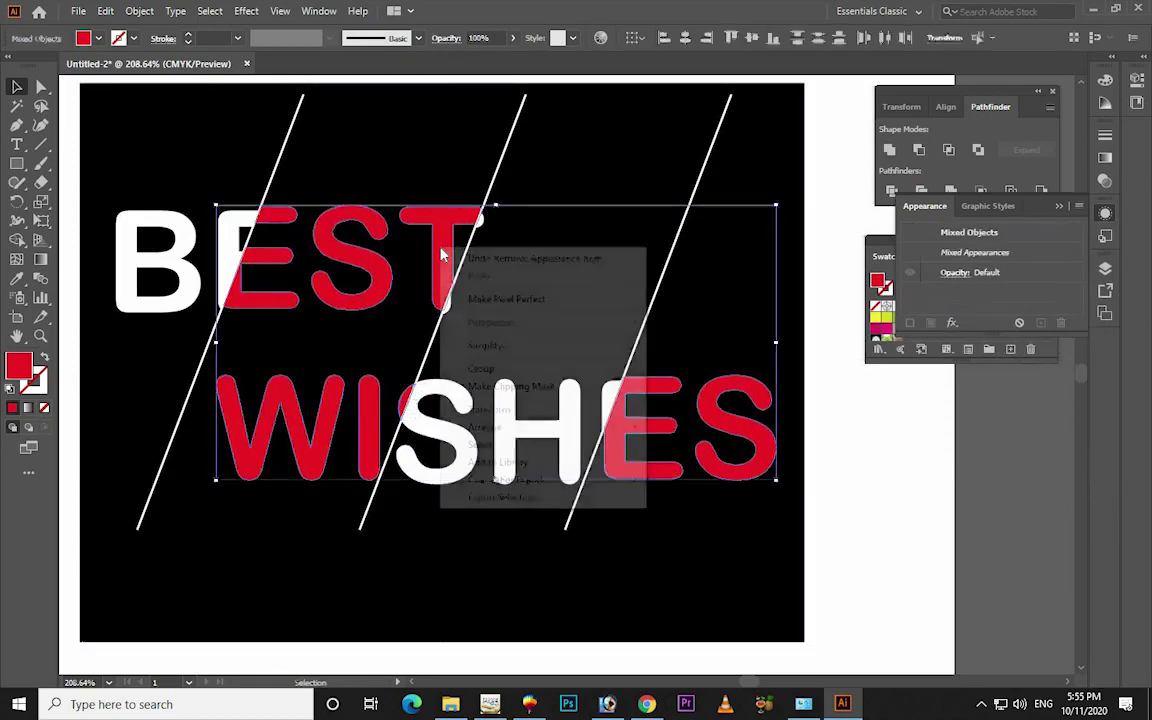
{"action": "left_click", "coordinate": [481, 369]}
{"action": "left_click", "coordinate": [246, 11]}
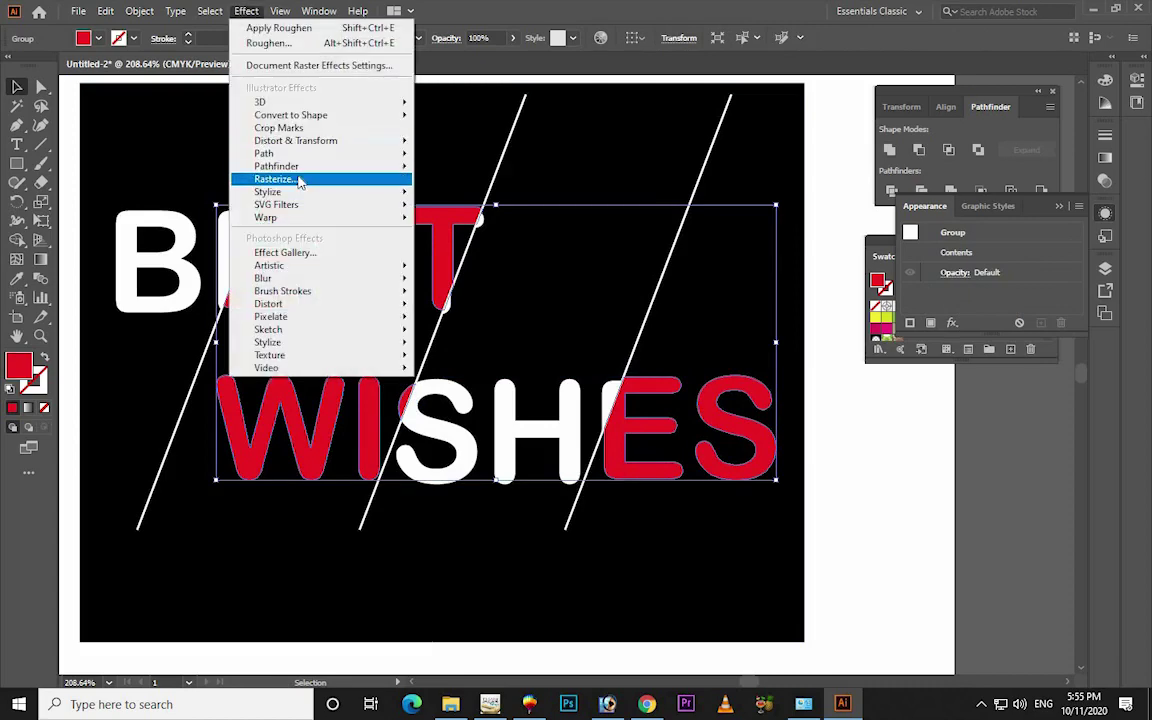
{"action": "mouse_move", "coordinate": [268, 191]}
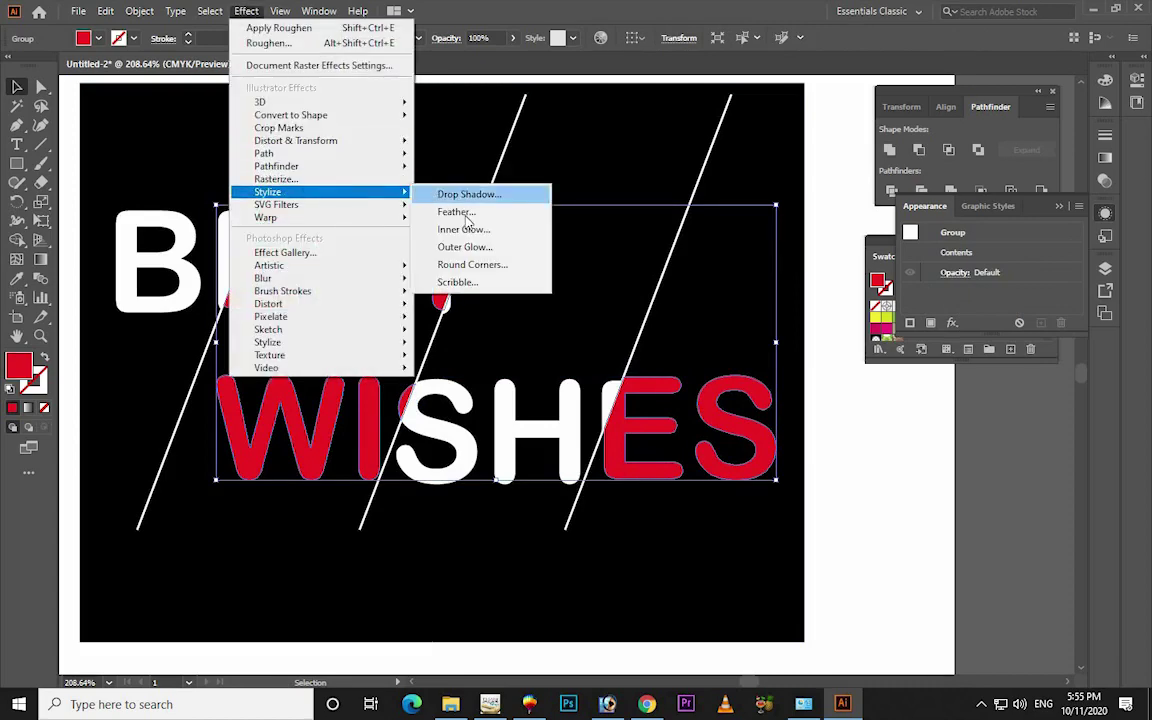
Apply Roughen to the red letters with Smooth points, Detail 97 and Size 2%
{"action": "mouse_move", "coordinate": [296, 140]}
{"action": "left_click", "coordinate": [515, 178]}
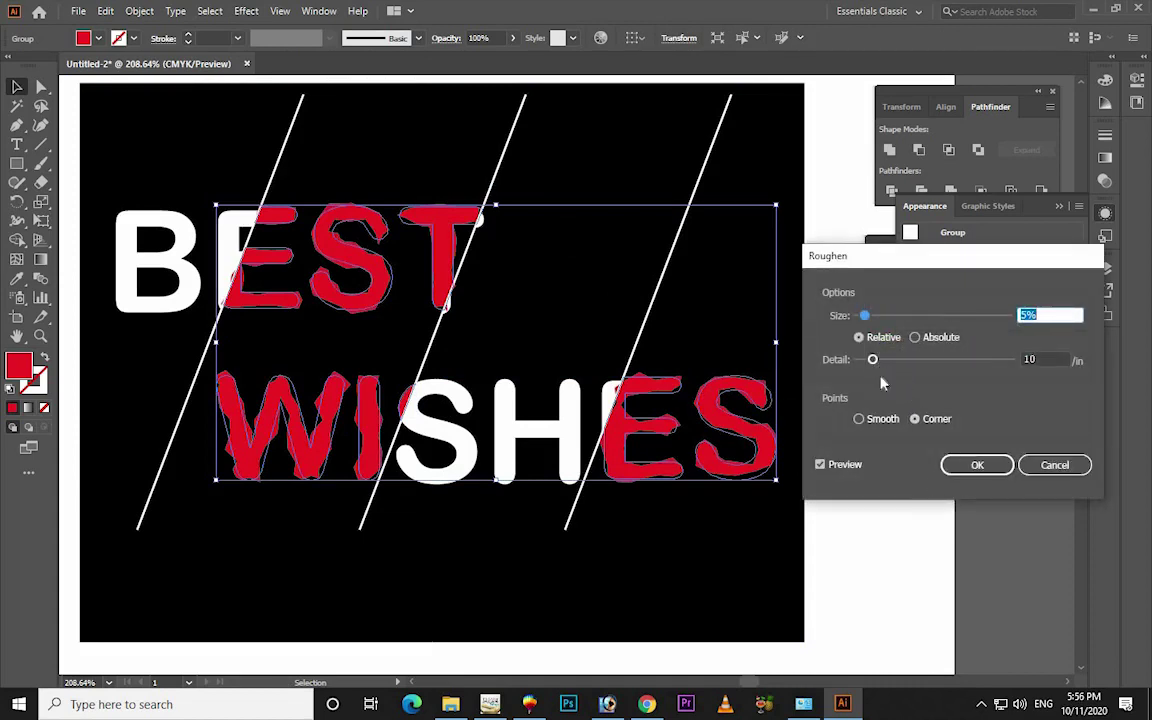
{"action": "left_click", "coordinate": [883, 421]}
{"action": "left_click_drag", "start_coordinate": [872, 359], "coordinate": [1013, 357]}
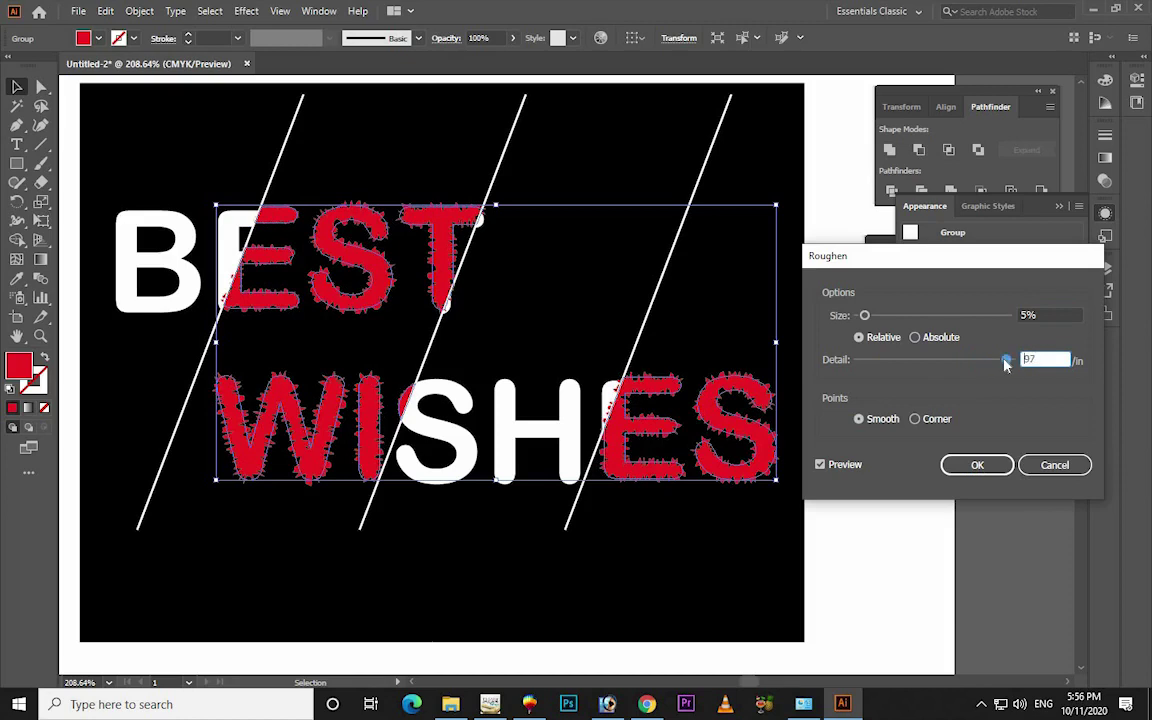
{"action": "left_click", "coordinate": [1045, 315]}
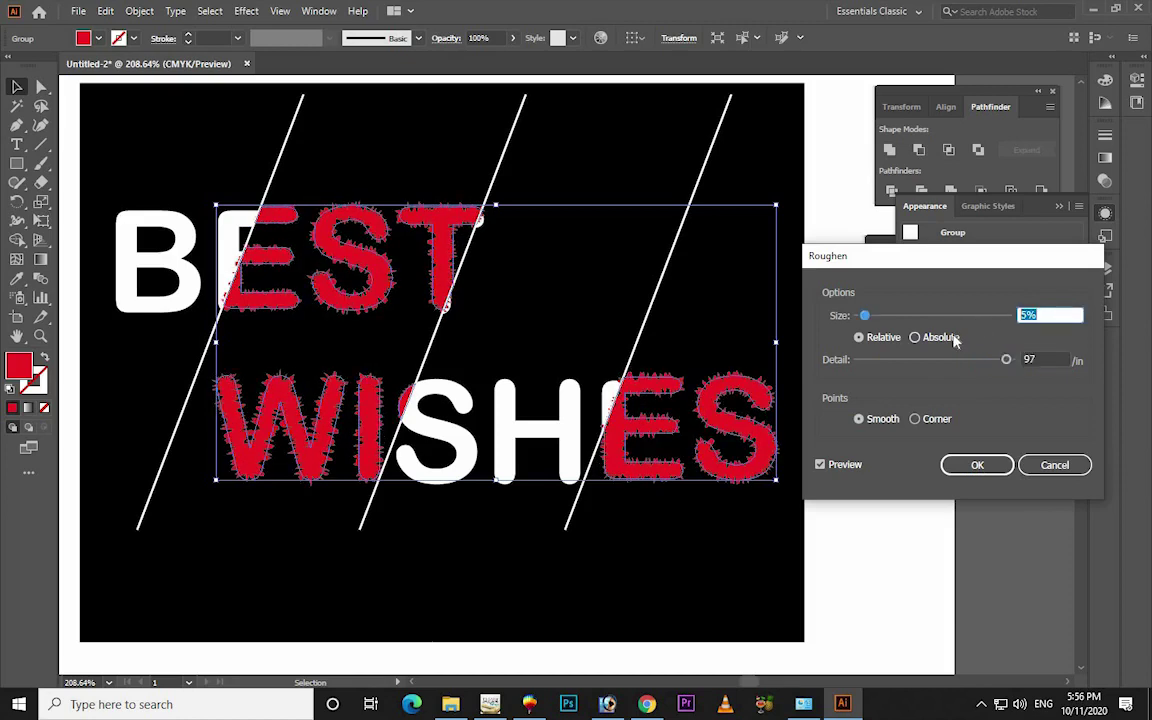
{"action": "key", "text": "Down"}
{"action": "key", "text": "Down"}
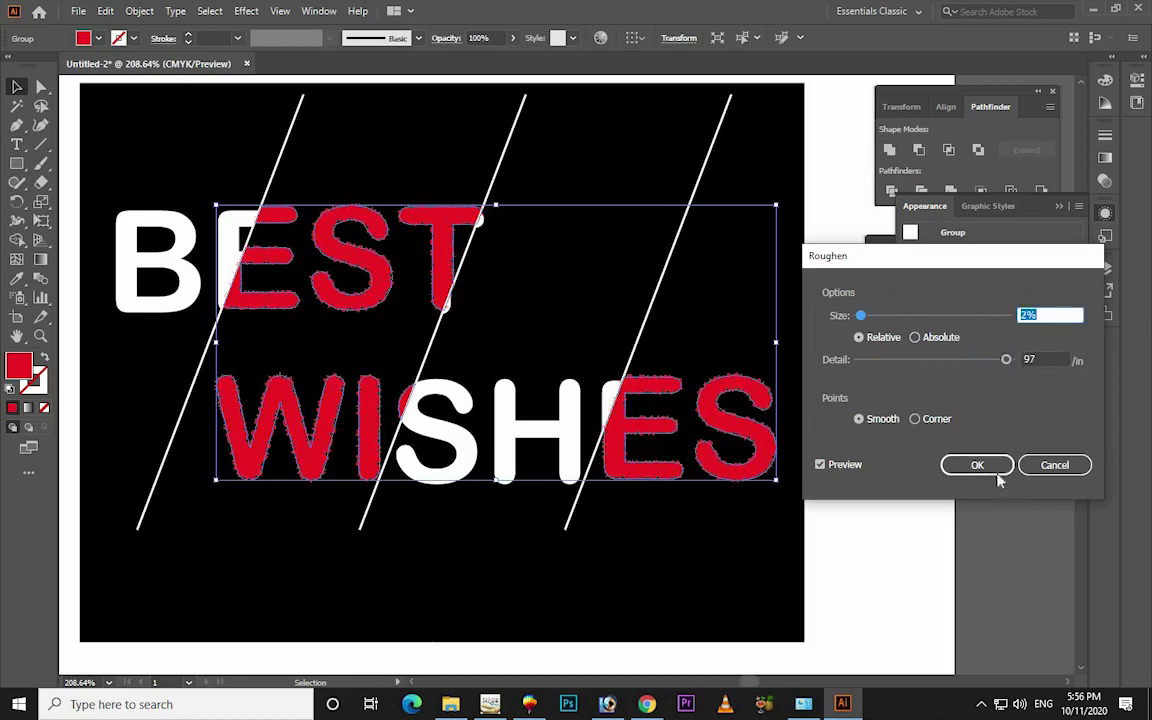
{"action": "left_click", "coordinate": [977, 467]}
{"action": "left_click", "coordinate": [973, 501]}
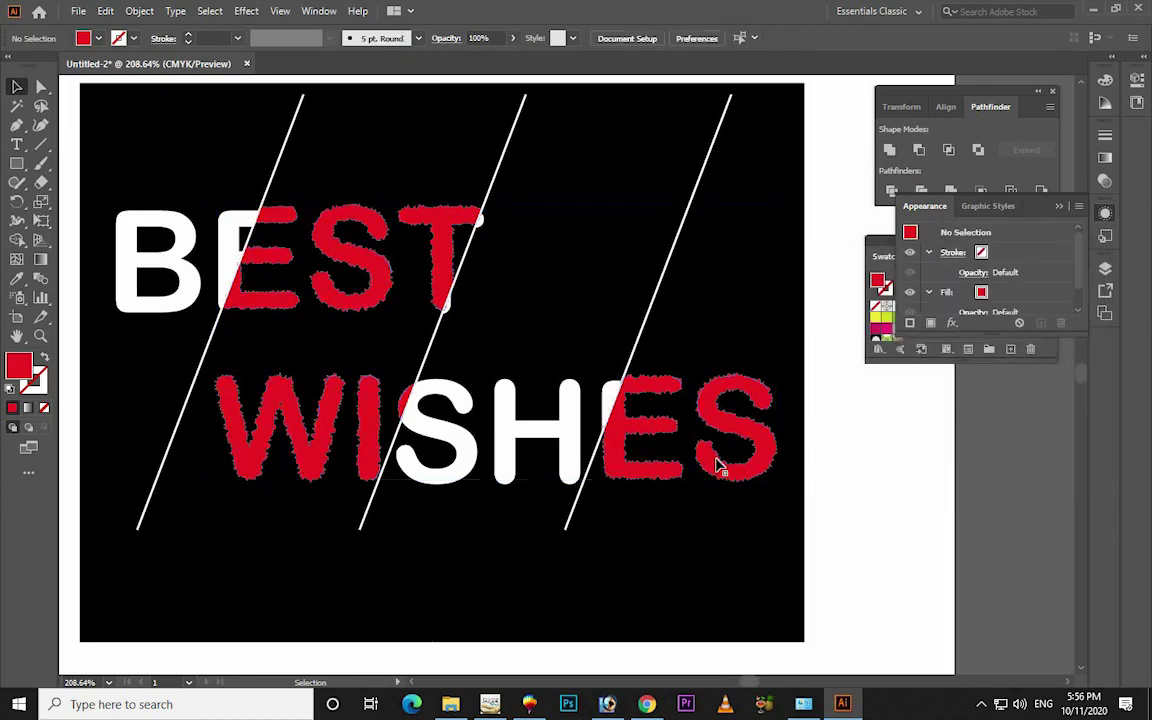
{"action": "left_click", "coordinate": [517, 444]}
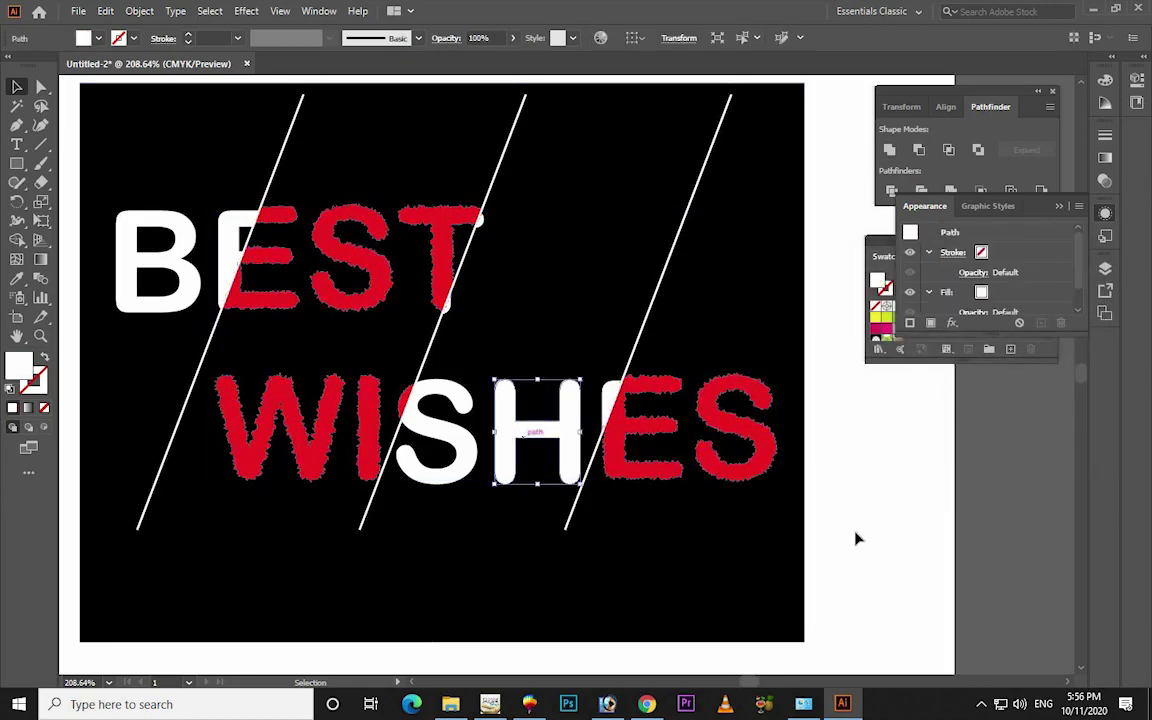
Colour the left card's sliver between I and S red
{"action": "key", "text": "z"}
{"action": "left_click", "coordinate": [795, 460], "text": "alt"}
{"action": "left_click", "coordinate": [436, 364], "text": "alt"}
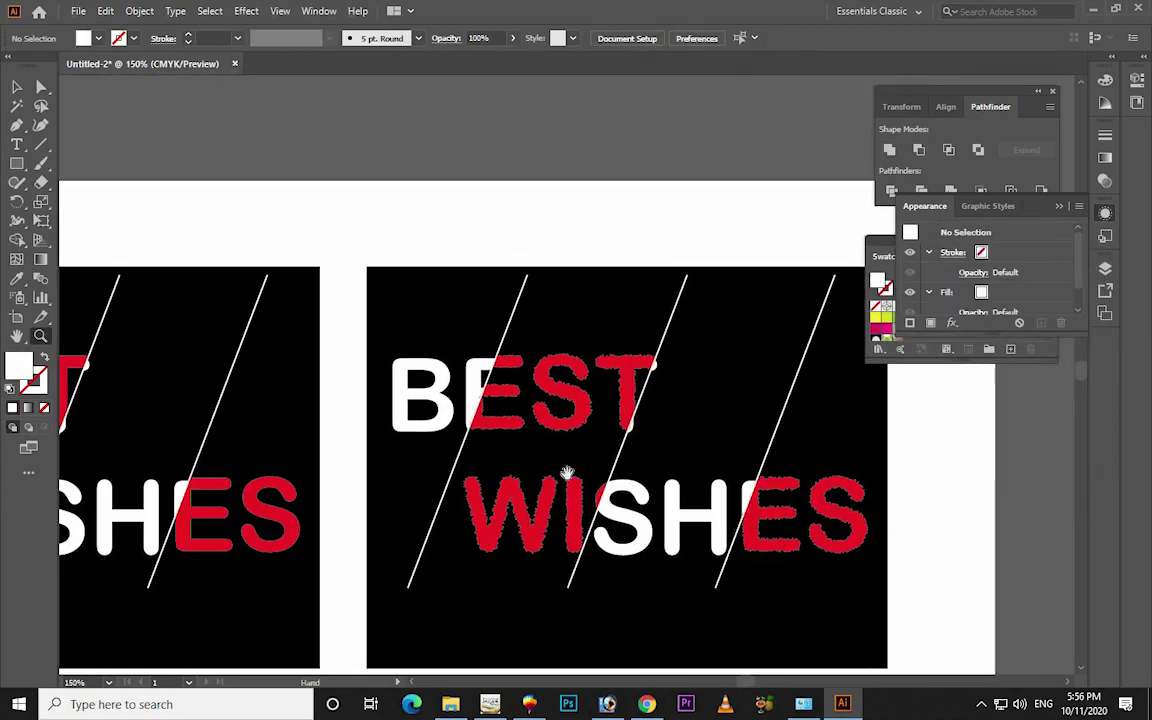
{"action": "scroll", "coordinate": [494, 442], "scroll_direction": "left", "scroll_amount": 3}
{"action": "scroll", "coordinate": [450, 429], "scroll_direction": "left", "scroll_amount": 3}
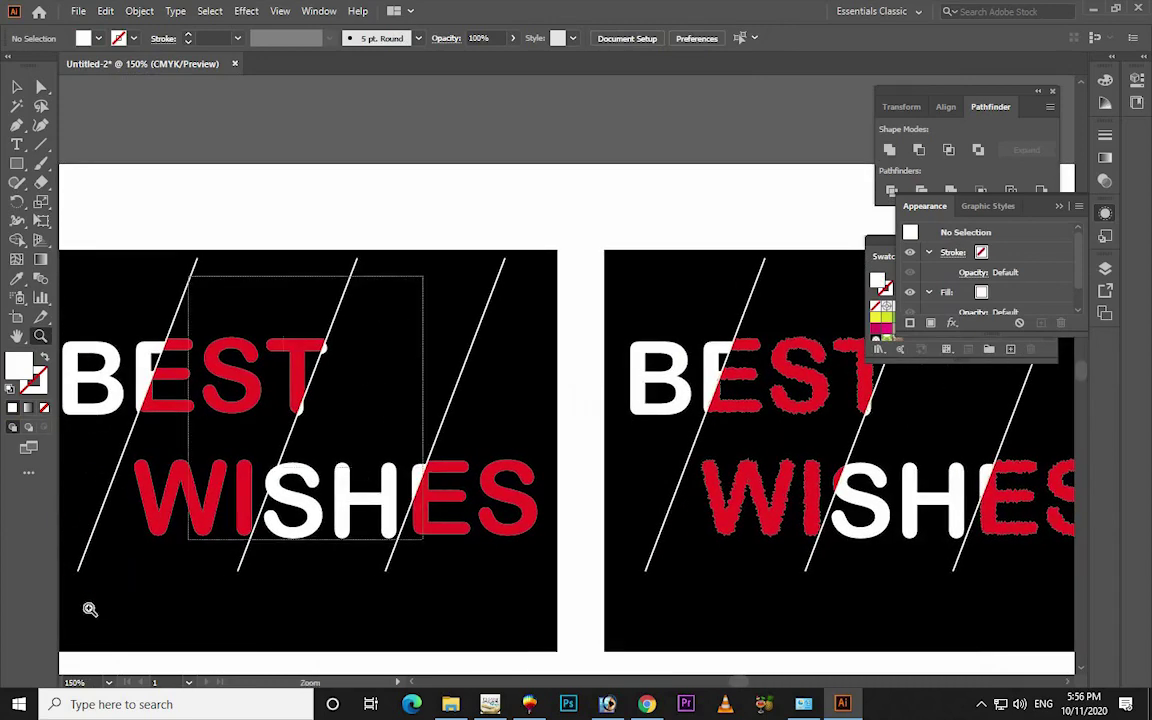
{"action": "left_click_drag", "start_coordinate": [395, 286], "coordinate": [78, 560]}
{"action": "key", "text": "v"}
{"action": "left_click", "coordinate": [738, 408]}
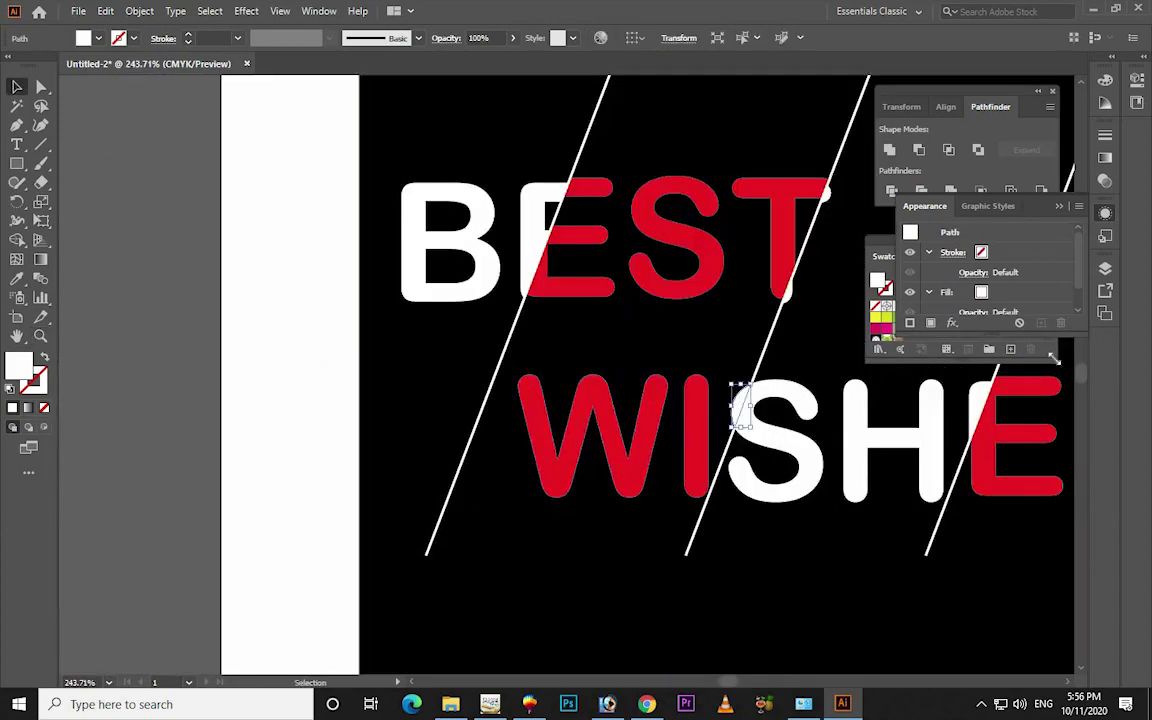
{"action": "left_click", "coordinate": [883, 256]}
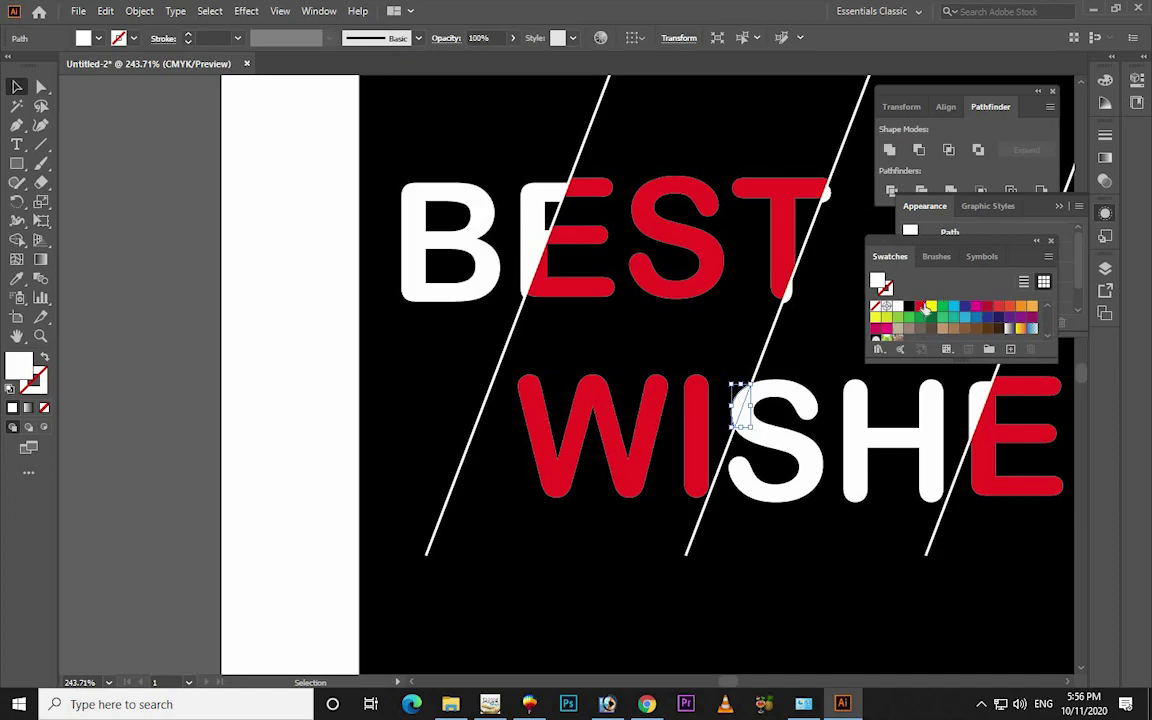
{"action": "left_click", "coordinate": [920, 305]}
Select both BEST WISHES cards and move them up slightly on the page
{"action": "left_click", "coordinate": [766, 576]}
{"action": "key", "text": "z"}
{"action": "key", "text": "ctrl+minus"}
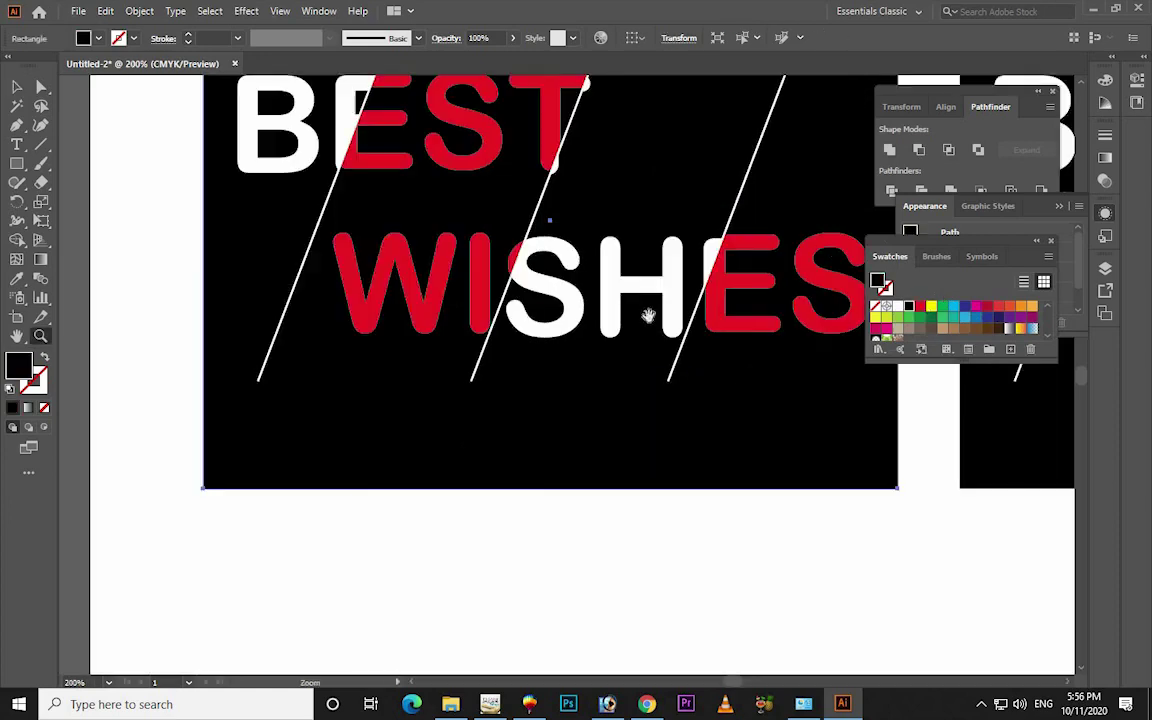
{"action": "left_click_drag", "start_coordinate": [648, 316], "coordinate": [562, 482]}
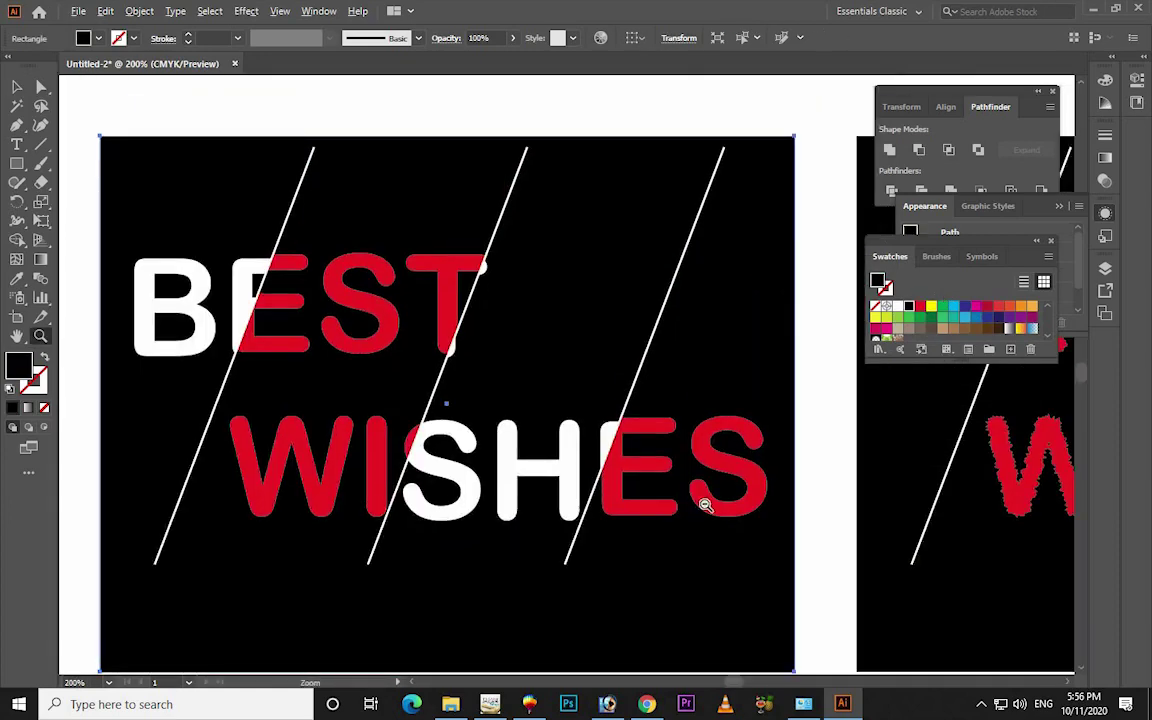
{"action": "key", "text": "ctrl+minus"}
{"action": "left_click_drag", "start_coordinate": [812, 532], "coordinate": [711, 497]}
{"action": "key", "text": "ctrl+minus"}
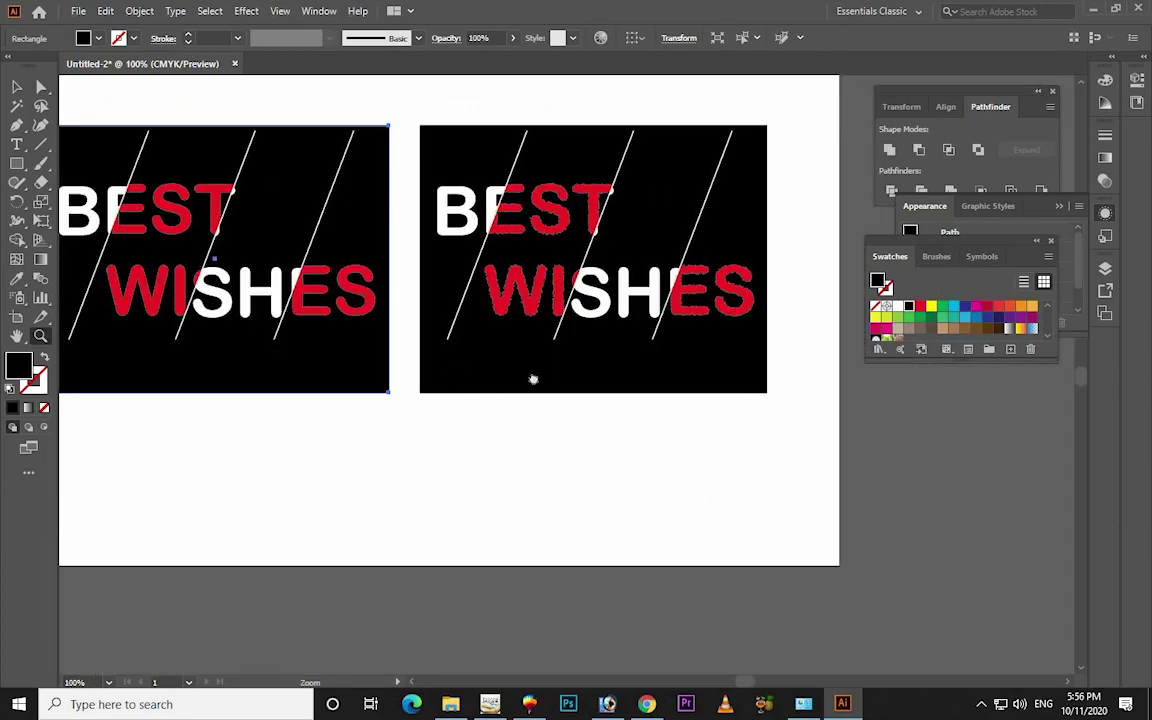
{"action": "scroll", "coordinate": [553, 337], "scroll_direction": "left", "scroll_amount": 3}
{"action": "key", "text": "v"}
{"action": "left_click_drag", "start_coordinate": [115, 103], "coordinate": [790, 400]}
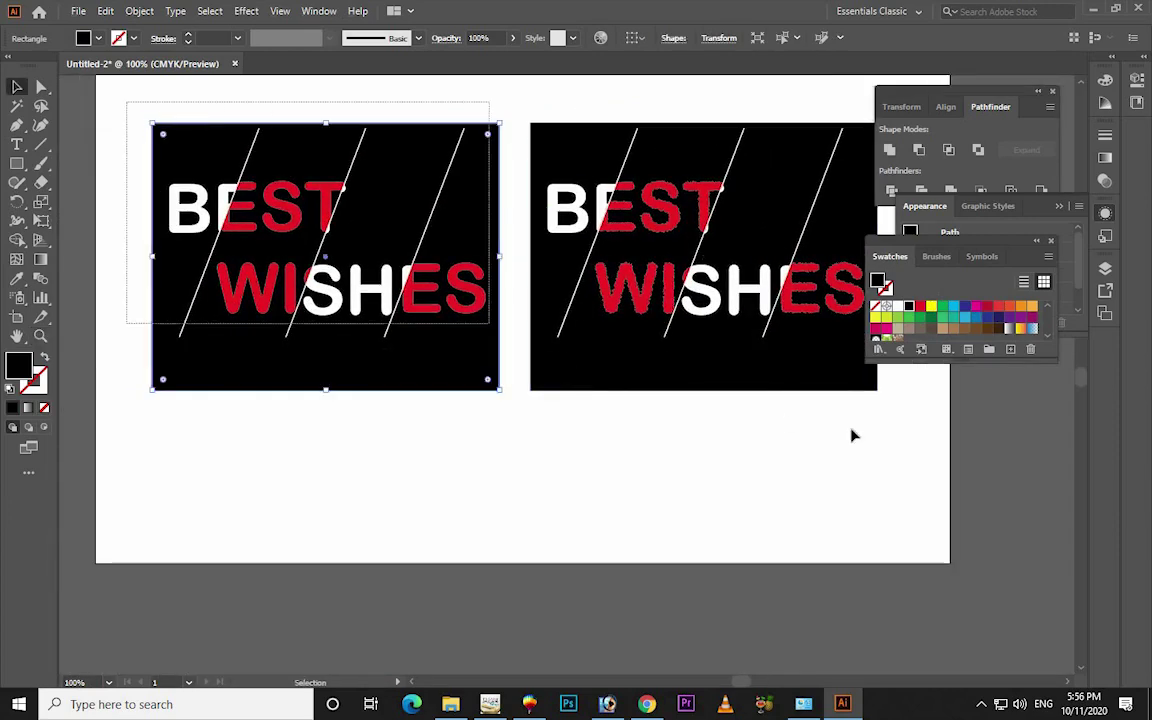
{"action": "mouse_move", "coordinate": [728, 334]}
{"action": "left_mouse_down"}
{"action": "mouse_move", "coordinate": [657, 232]}
{"action": "mouse_move", "coordinate": [657, 242]}
{"action": "left_mouse_up"}
{"action": "scroll", "coordinate": [525, 550], "scroll_direction": "up", "scroll_amount": 1}
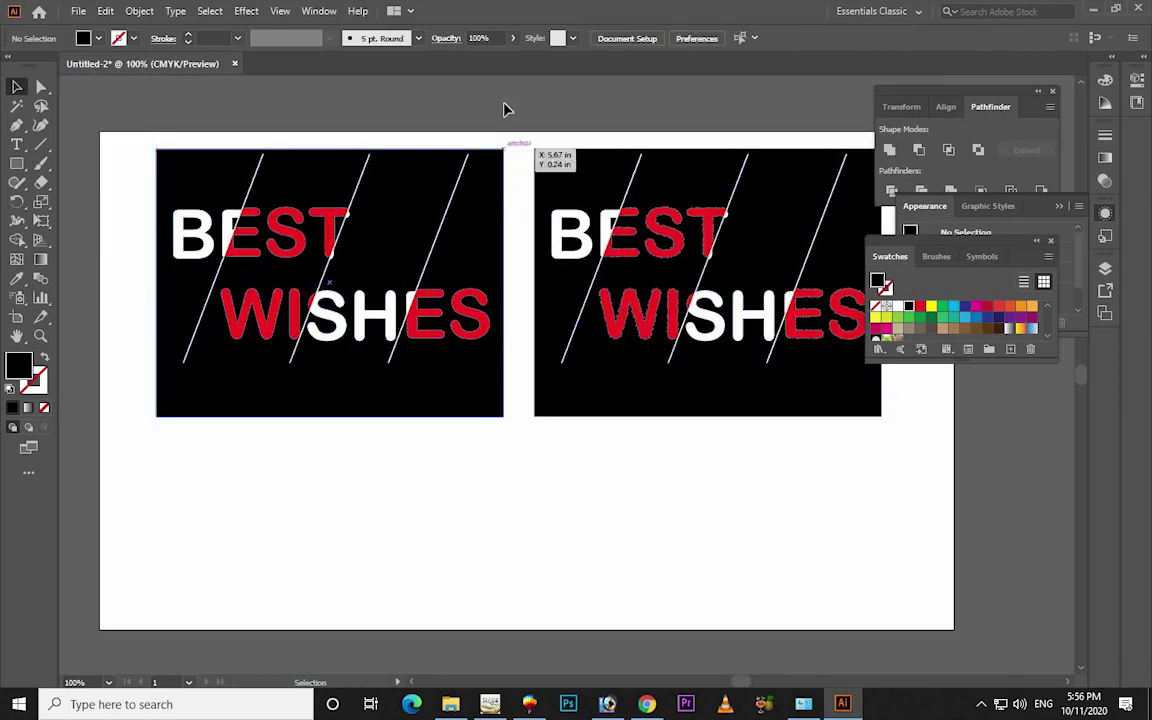
Duplicate the left card directly below itself
{"action": "left_click", "coordinate": [108, 428]}
{"action": "left_click", "coordinate": [386, 368]}
{"action": "left_click_drag", "start_coordinate": [410, 222], "coordinate": [410, 496]}
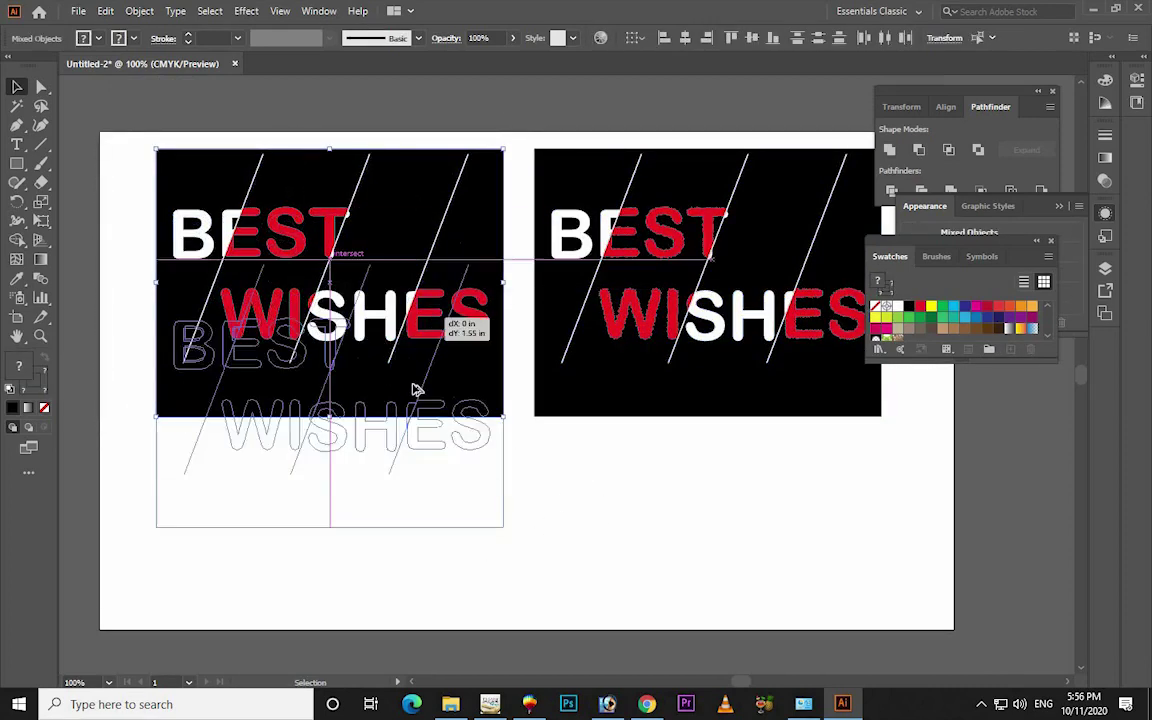
{"action": "left_click", "coordinate": [97, 338]}
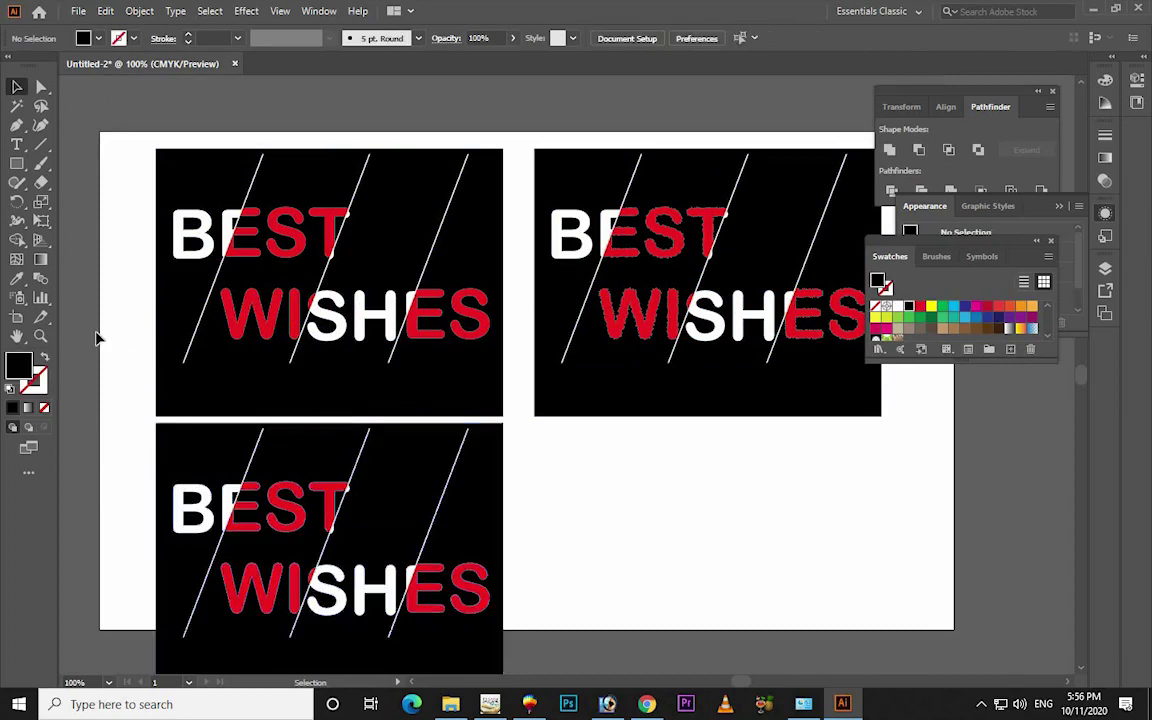
Drag the artboard's bottom edge lower to hold the new card
{"action": "left_click", "coordinate": [17, 297]}
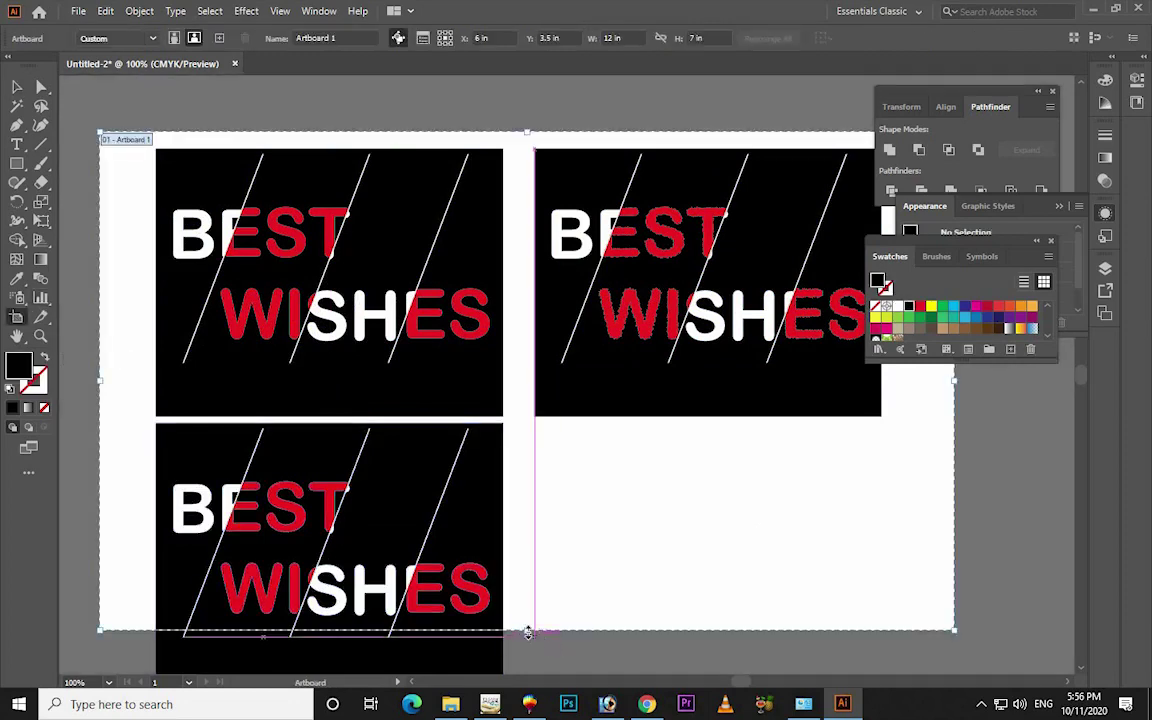
{"action": "left_click_drag", "start_coordinate": [527, 655], "coordinate": [527, 648]}
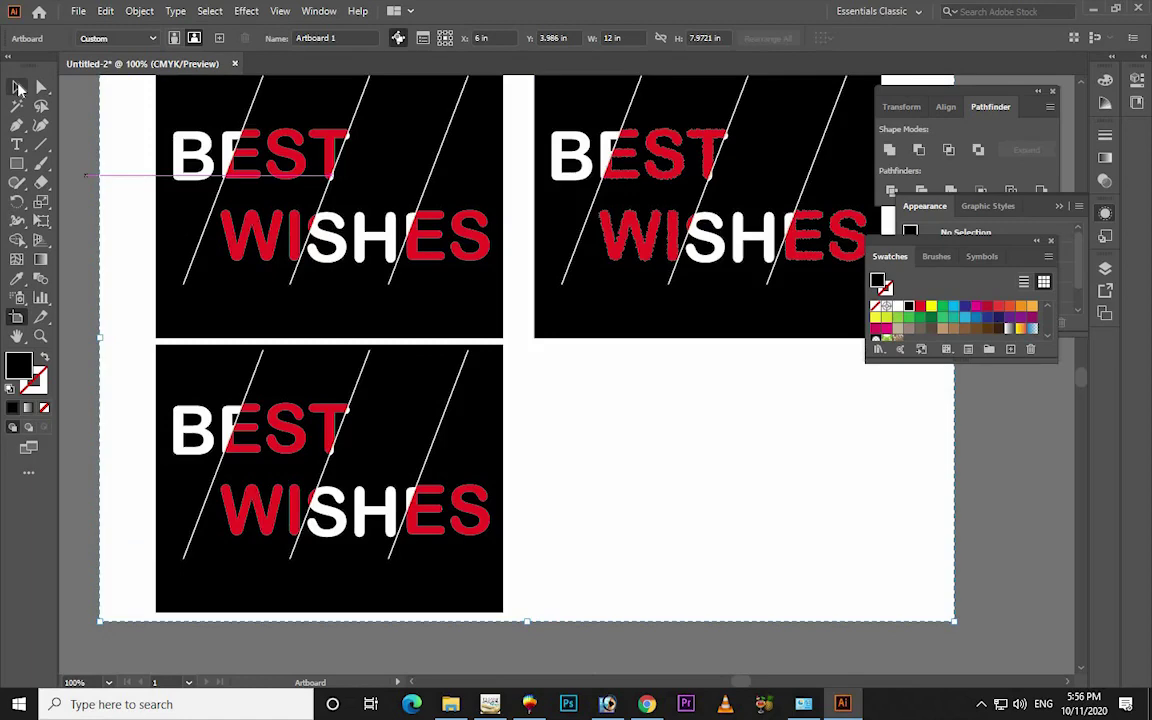
{"action": "left_click", "coordinate": [16, 85]}
{"action": "key", "text": "z"}
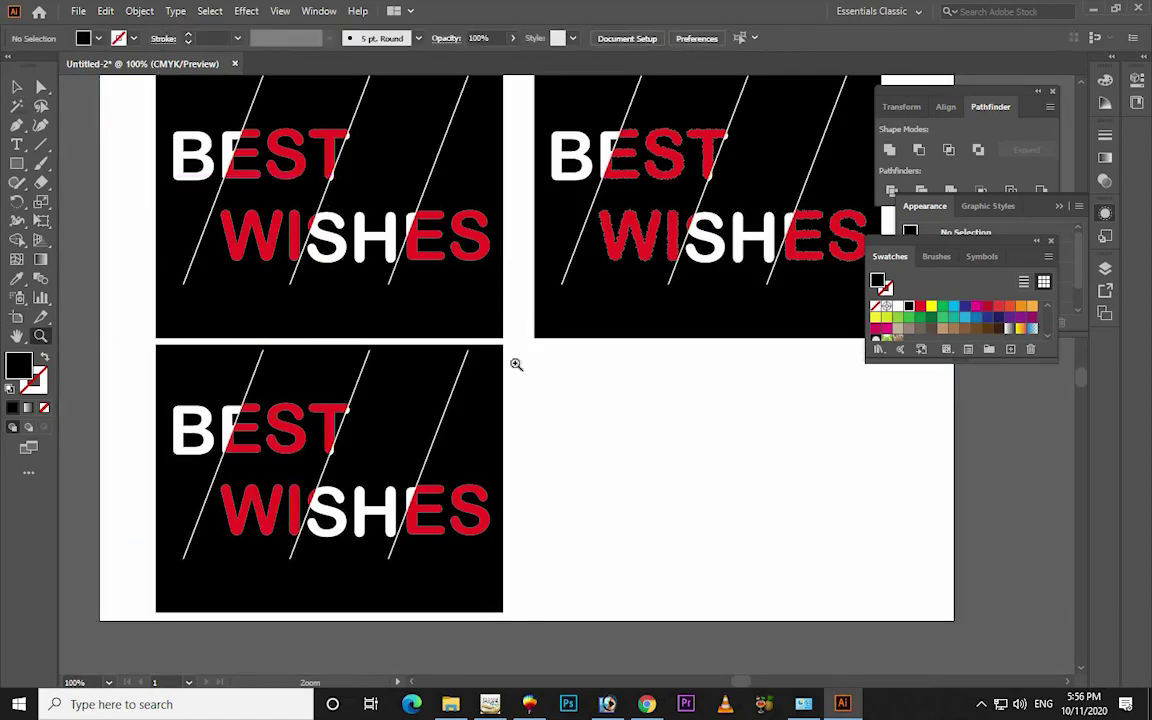
{"action": "left_click_drag", "start_coordinate": [527, 339], "coordinate": [147, 610]}
Group the red letter pieces on the bottom card
{"action": "key", "text": "v"}
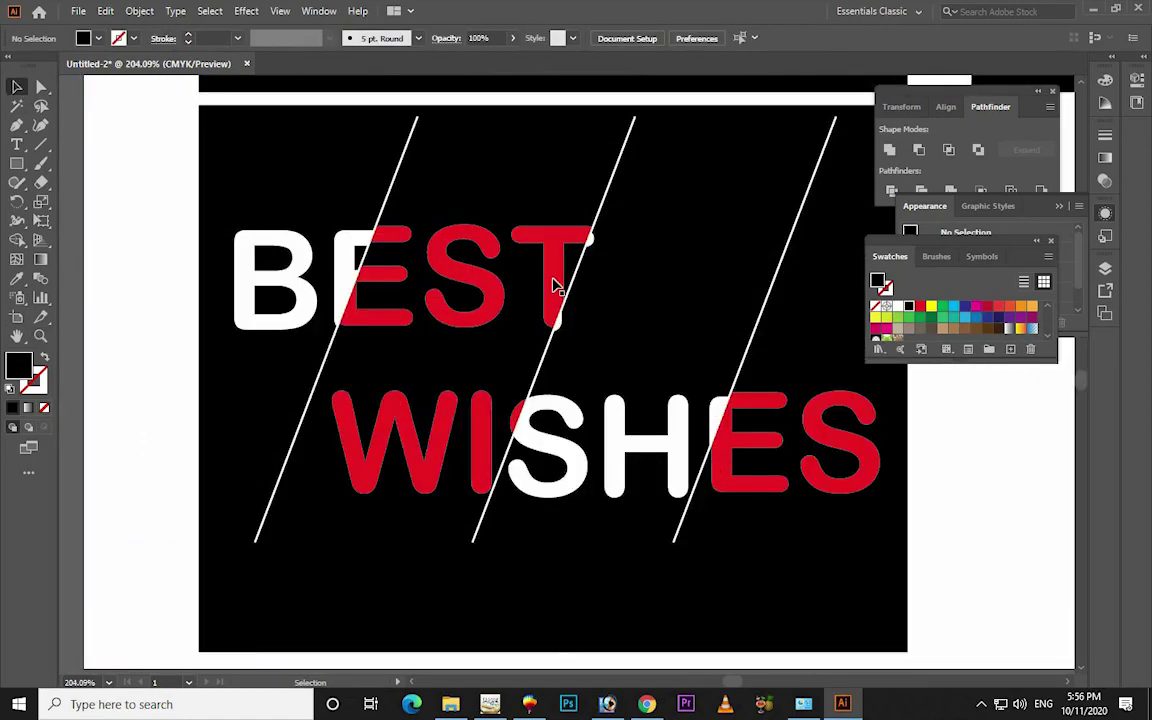
{"action": "left_click", "coordinate": [555, 284]}
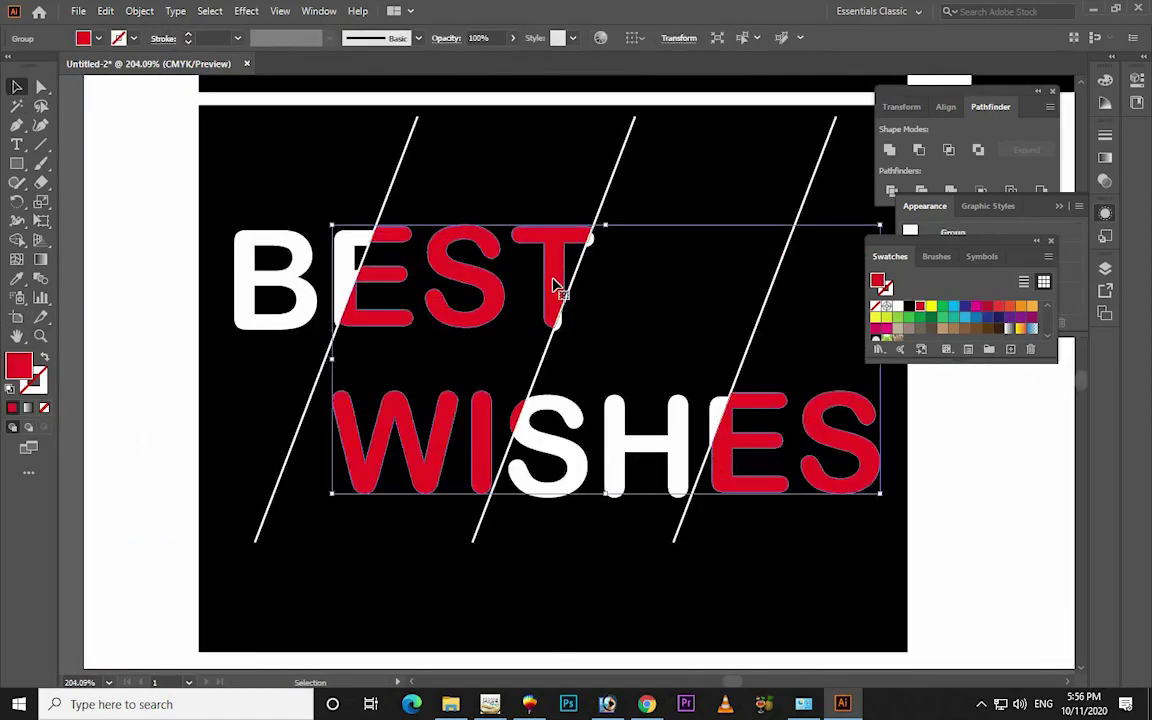
{"action": "right_click", "coordinate": [519, 411]}
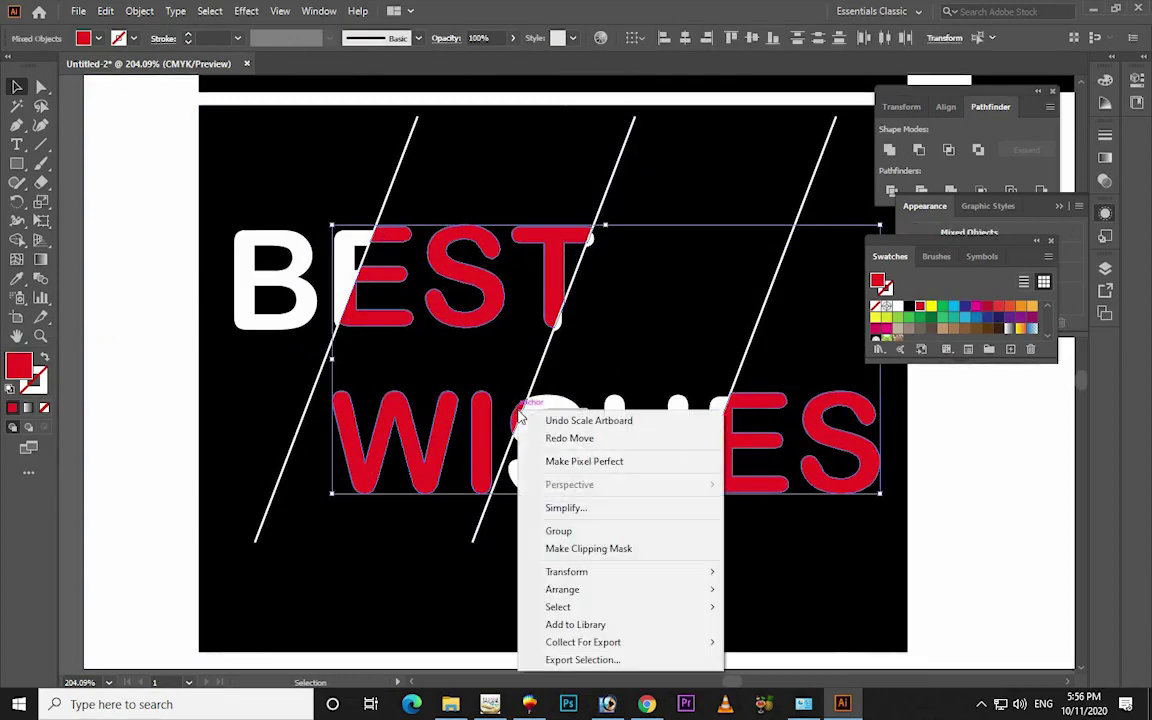
{"action": "left_click", "coordinate": [558, 531]}
Preview a Scribble effect with less curviness, then cancel it
{"action": "left_click", "coordinate": [246, 11]}
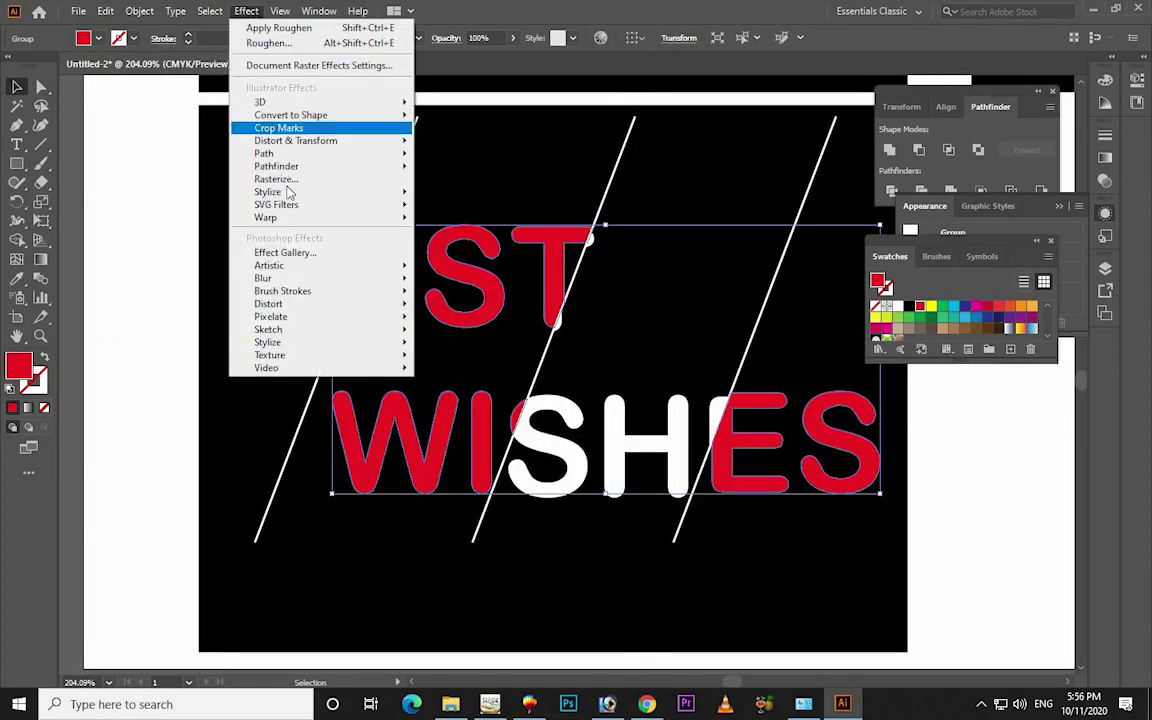
{"action": "mouse_move", "coordinate": [268, 191]}
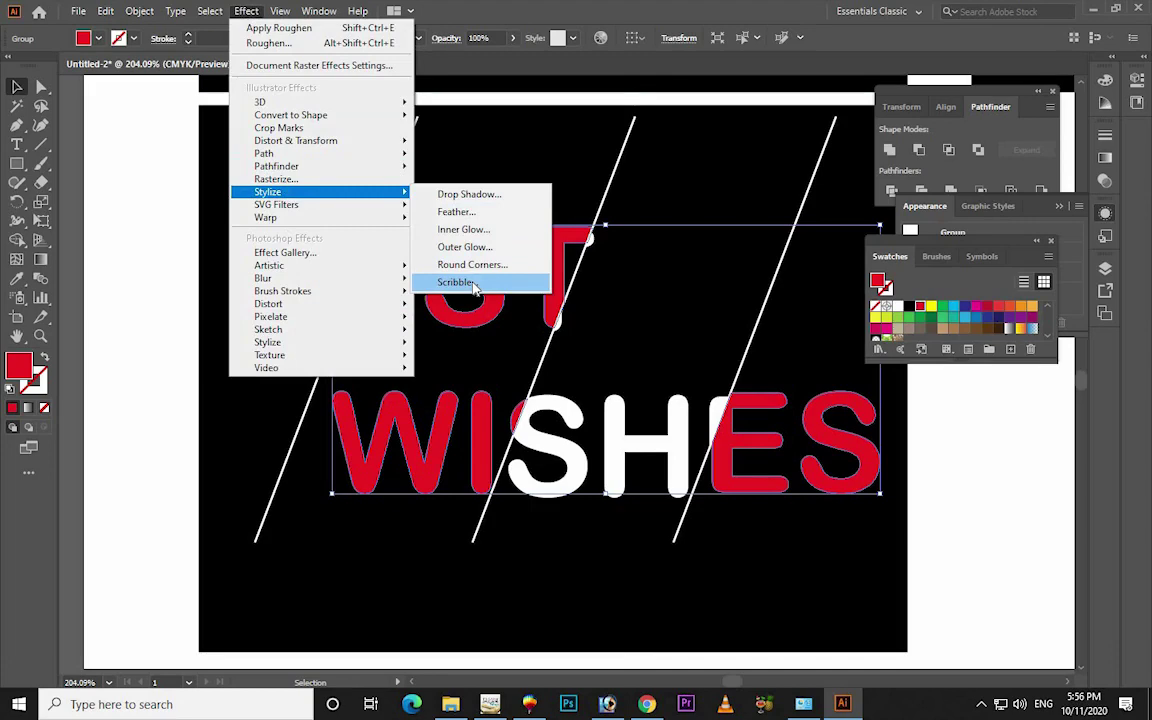
{"action": "left_click", "coordinate": [476, 284]}
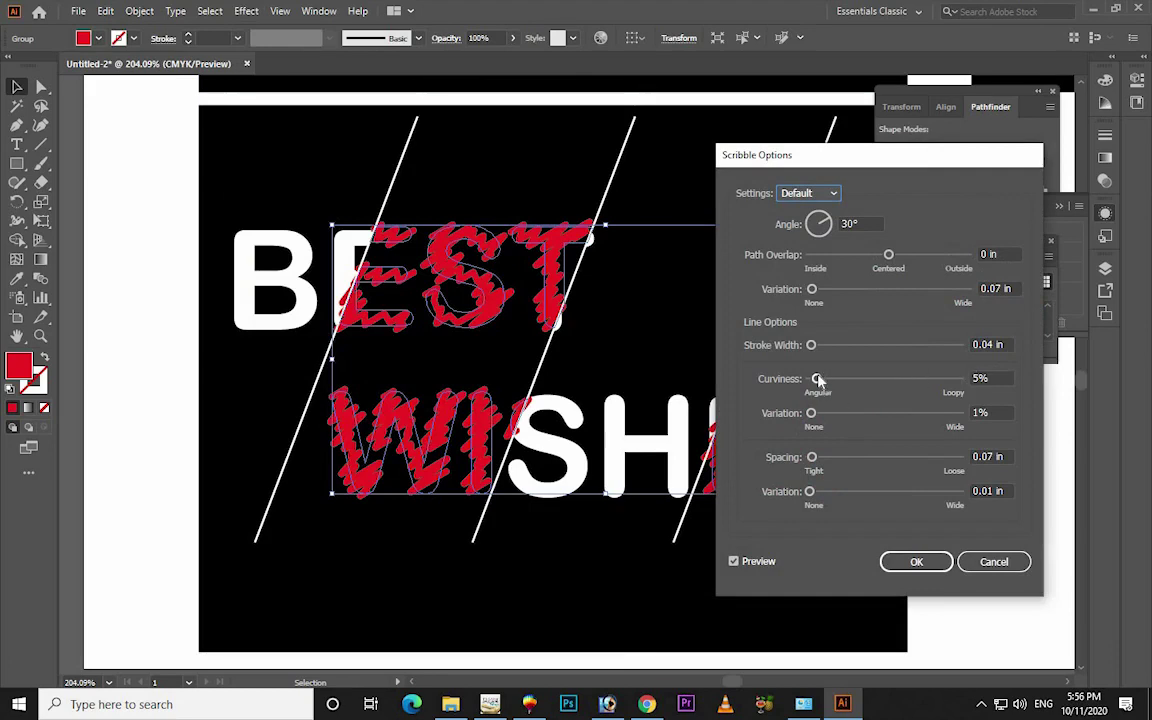
{"action": "left_click_drag", "start_coordinate": [817, 380], "coordinate": [815, 381]}
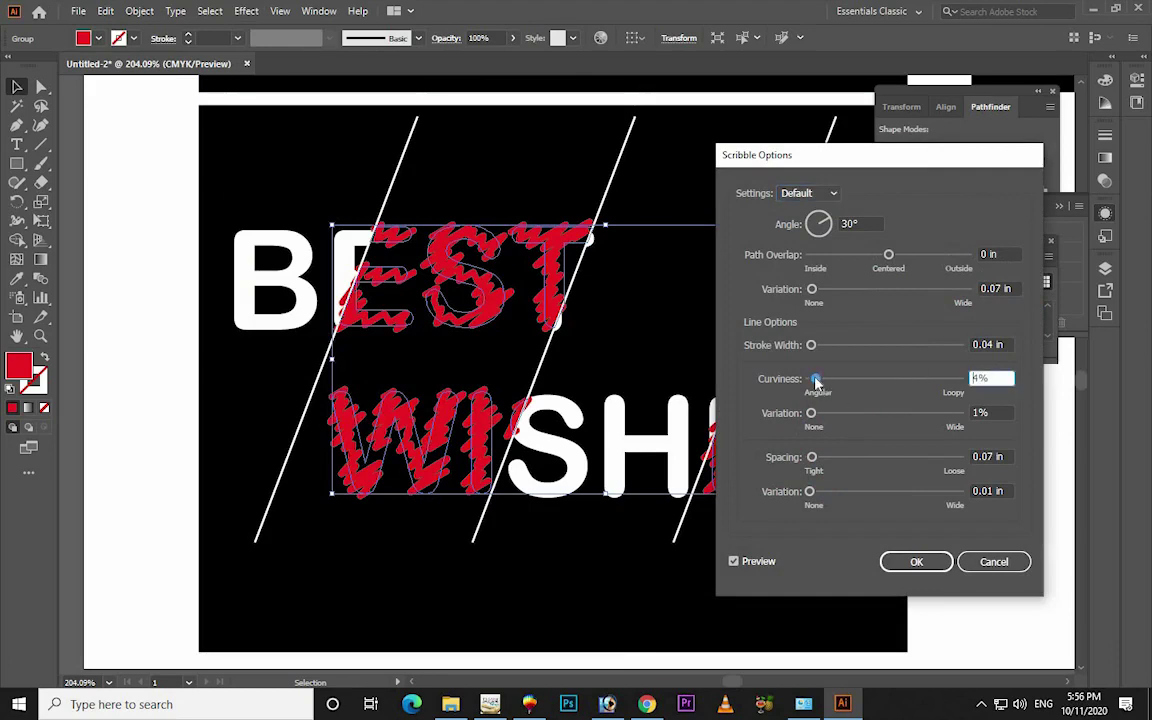
{"action": "left_click", "coordinate": [993, 561]}
Apply a Gaussian Blur of about 5.5 pixels to the bottom card's red letters
{"action": "left_click", "coordinate": [246, 11]}
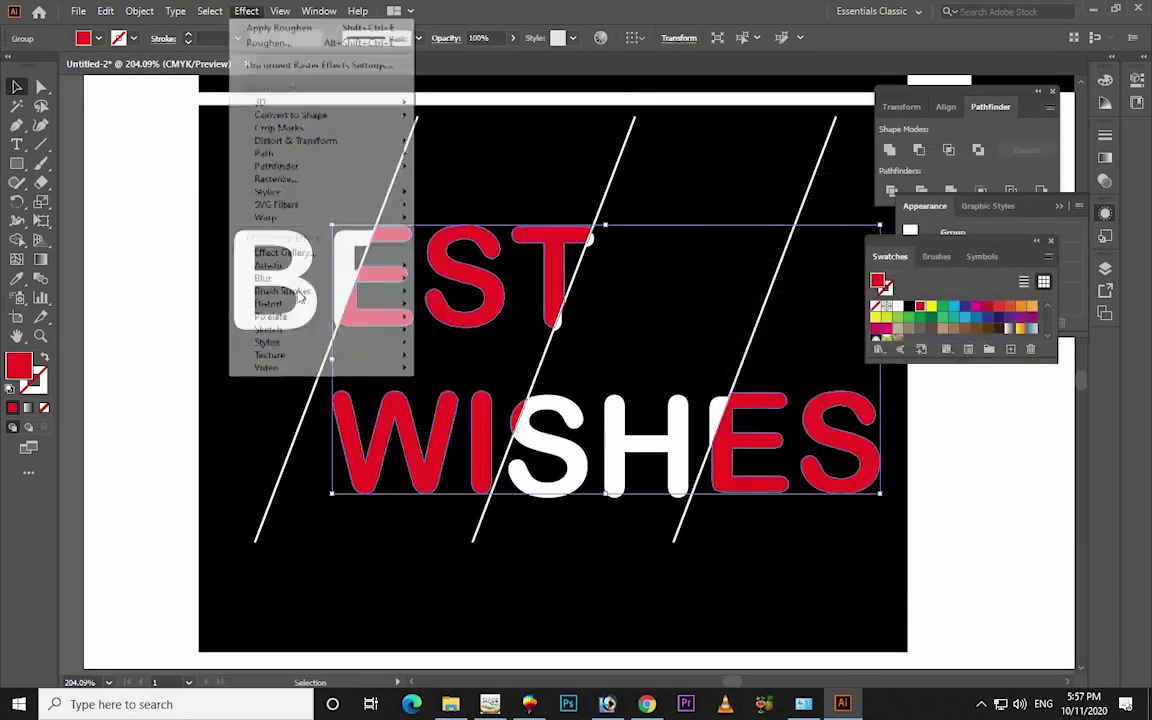
{"action": "mouse_move", "coordinate": [263, 278]}
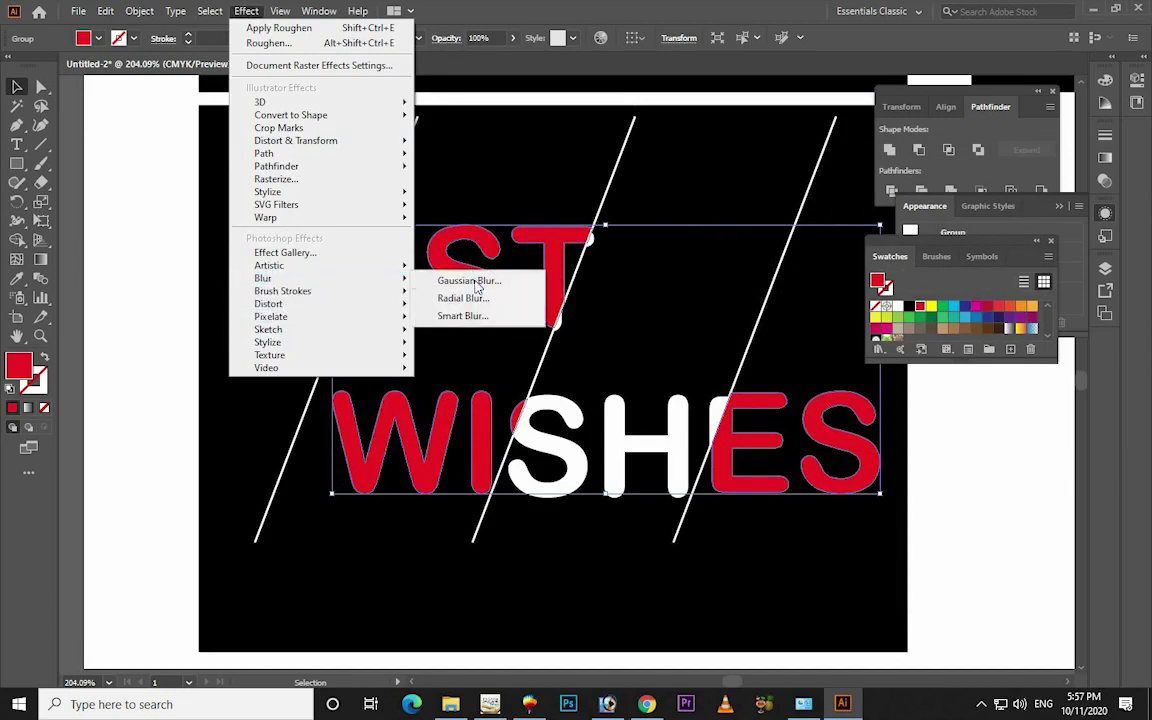
{"action": "left_click", "coordinate": [468, 281]}
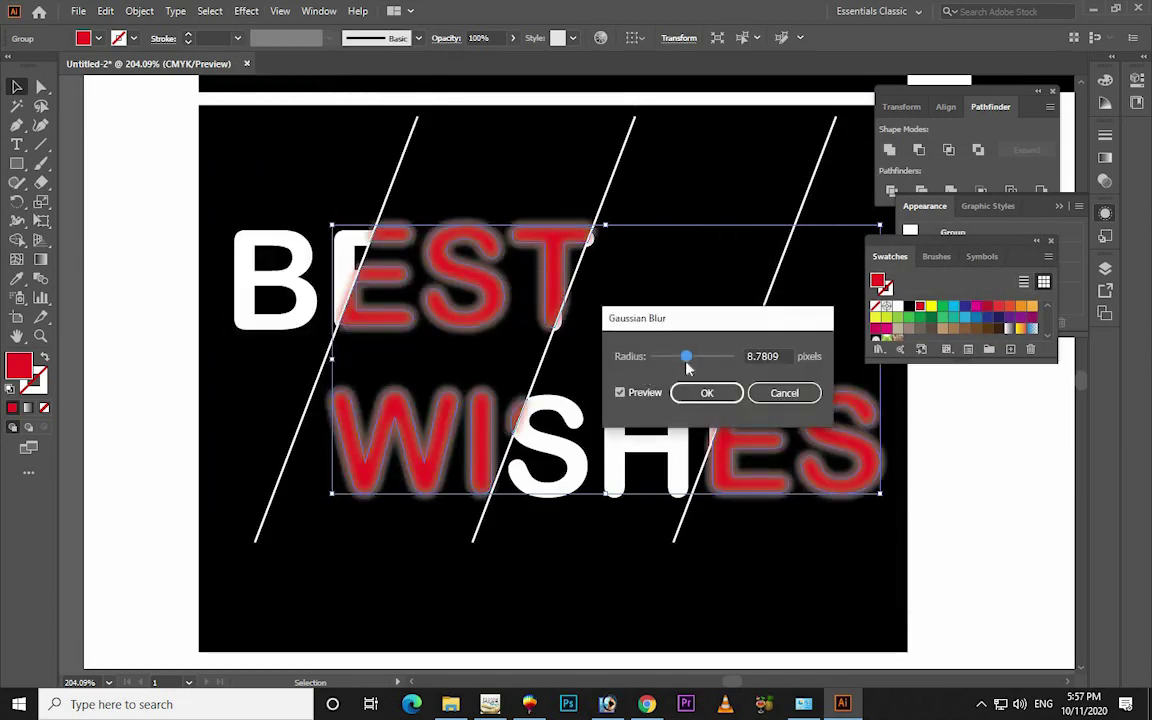
{"action": "left_click_drag", "start_coordinate": [686, 368], "coordinate": [675, 364]}
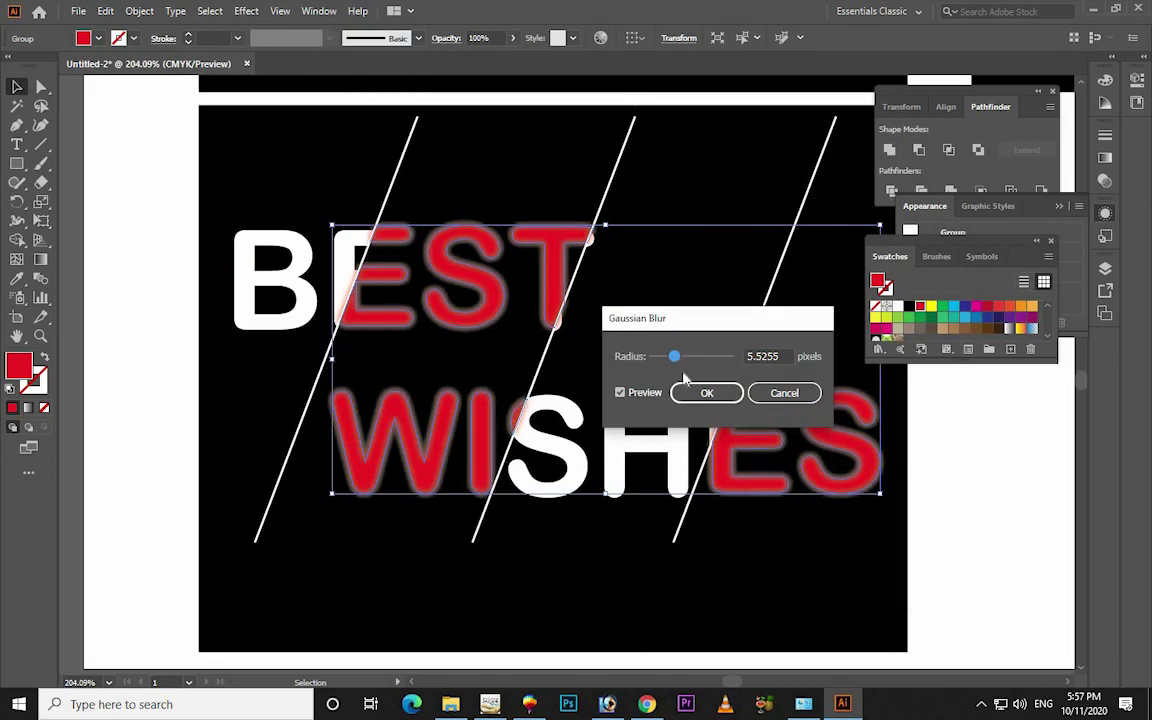
{"action": "left_click", "coordinate": [705, 393]}
{"action": "left_click", "coordinate": [983, 483]}
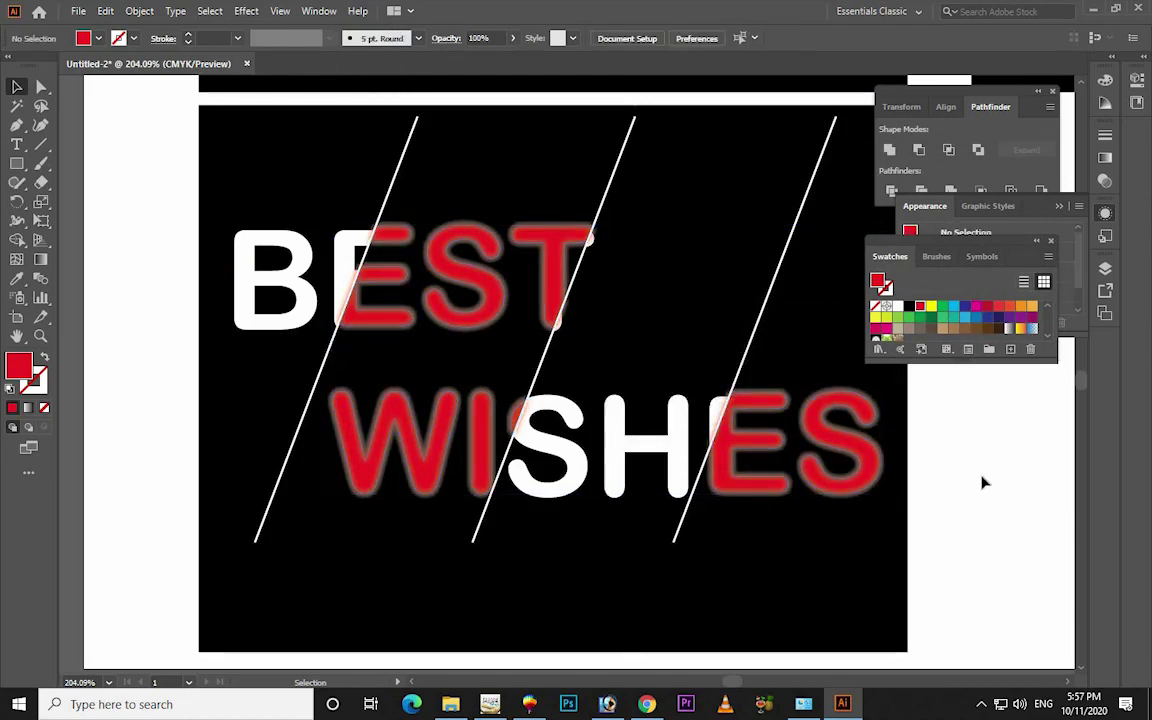
Zoom out to see all cards and select the bottom-left card's artwork
{"action": "key", "text": "z"}
{"action": "left_click", "coordinate": [841, 470], "text": "alt"}
{"action": "left_click", "coordinate": [841, 473], "text": "alt"}
{"action": "left_click", "coordinate": [573, 273], "text": "alt"}
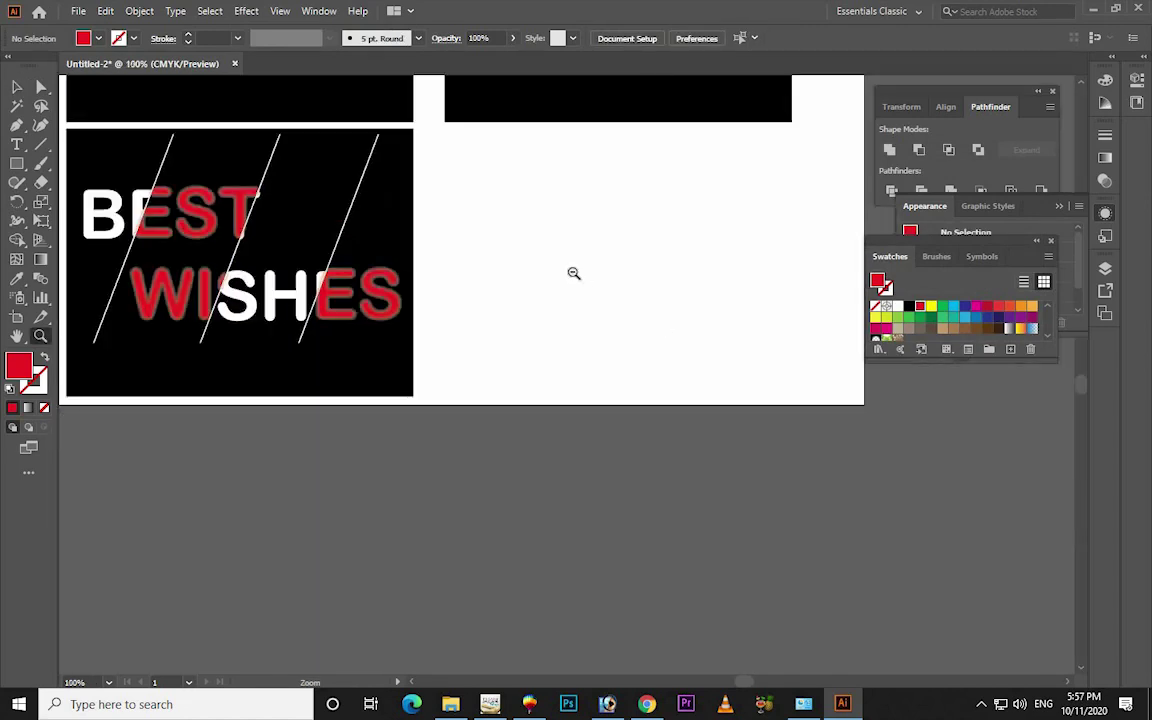
{"action": "left_click", "coordinate": [573, 273], "text": "alt"}
{"action": "mouse_move", "coordinate": [600, 284]}
{"action": "left_mouse_down"}
{"action": "mouse_move", "coordinate": [582, 340]}
{"action": "mouse_move", "coordinate": [300, 478]}
{"action": "mouse_move", "coordinate": [548, 480]}
{"action": "left_mouse_up"}
{"action": "key", "text": "v"}
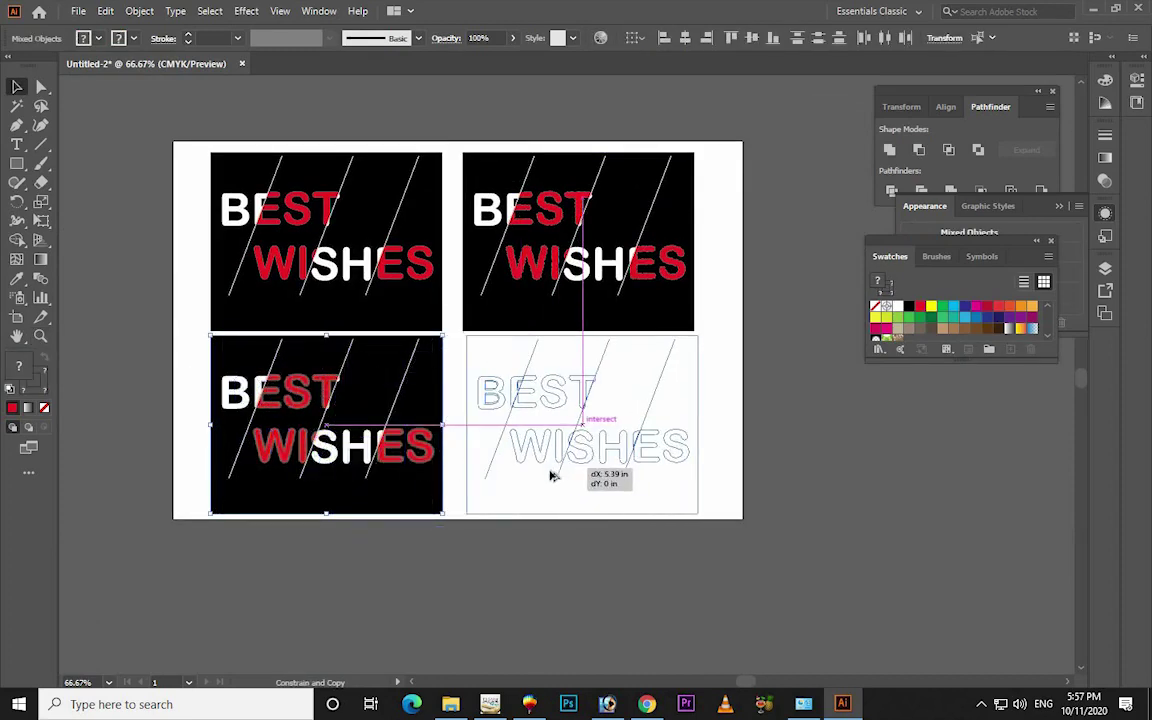
Place the copied card in the bottom-right spot and zoom in on it
{"action": "left_click", "coordinate": [712, 370]}
{"action": "key", "text": "z"}
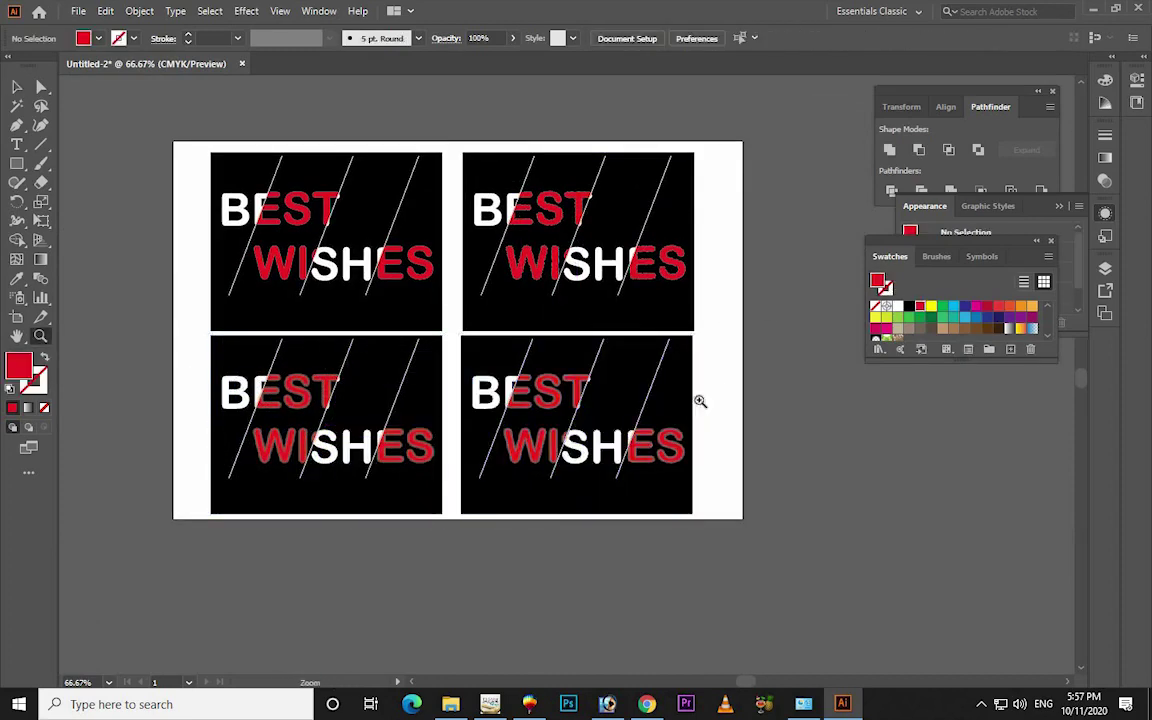
{"action": "left_click_drag", "start_coordinate": [458, 537], "coordinate": [700, 310]}
{"action": "left_click_drag", "start_coordinate": [597, 436], "coordinate": [571, 442]}
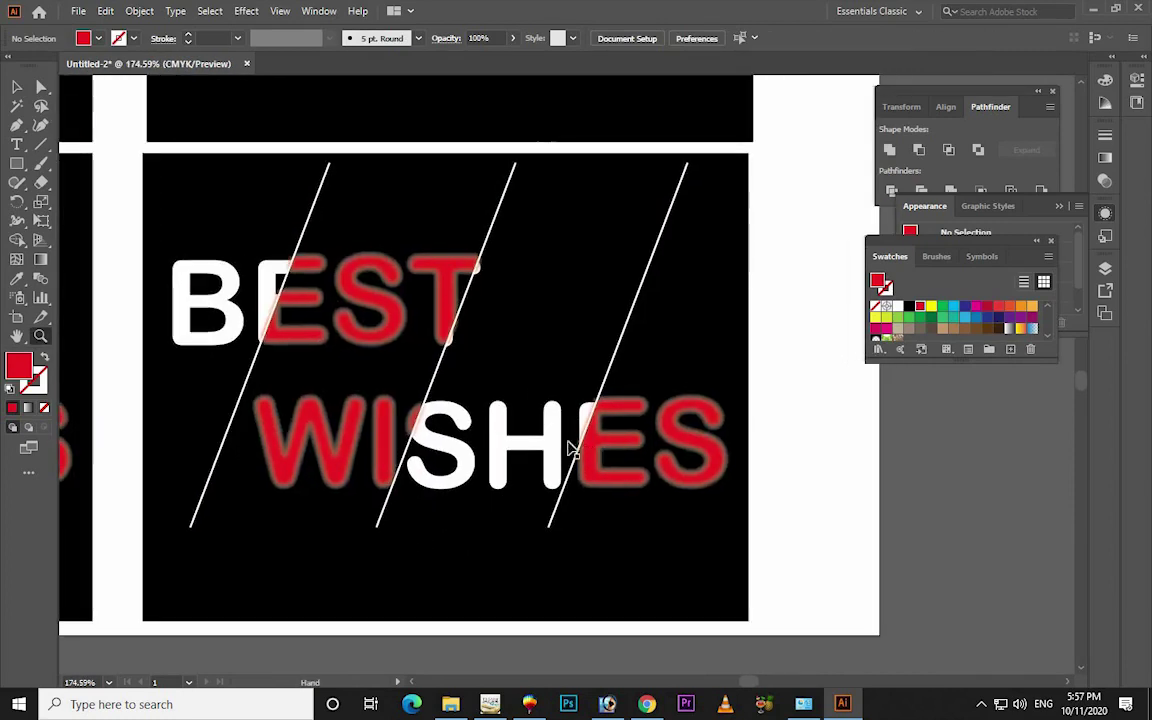
{"action": "key", "text": "v"}
Remove the Gaussian Blur from the copied card's red letter group
{"action": "left_click", "coordinate": [565, 450]}
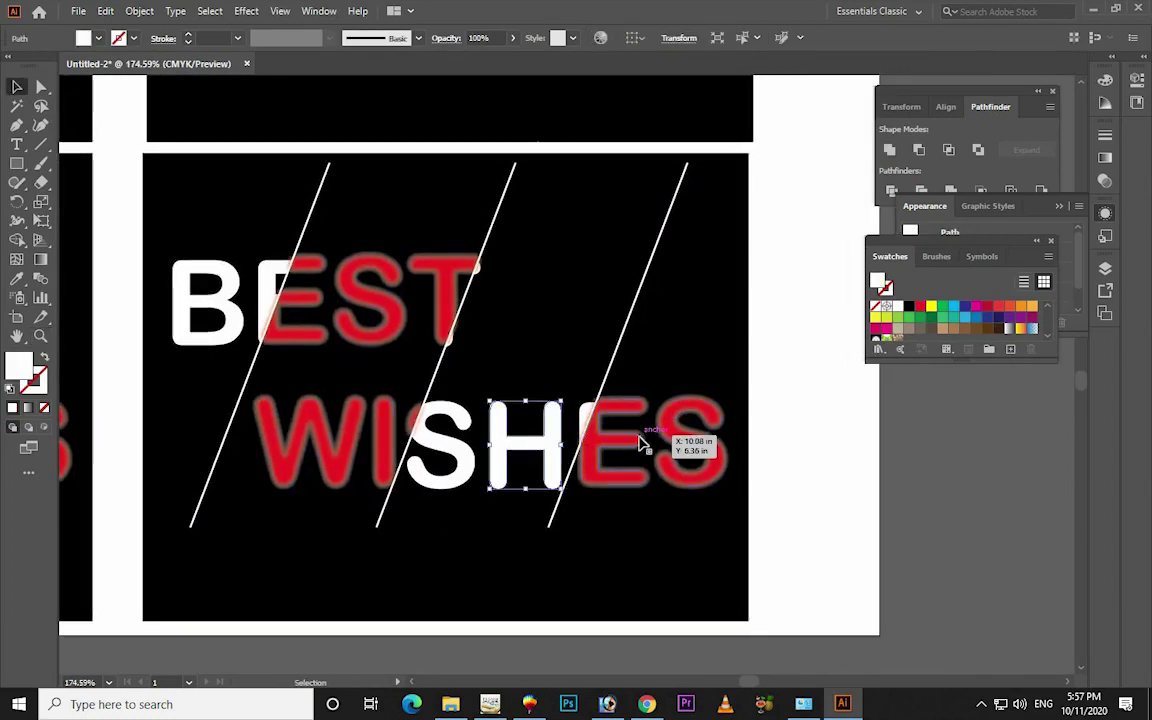
{"action": "left_click", "coordinate": [640, 444]}
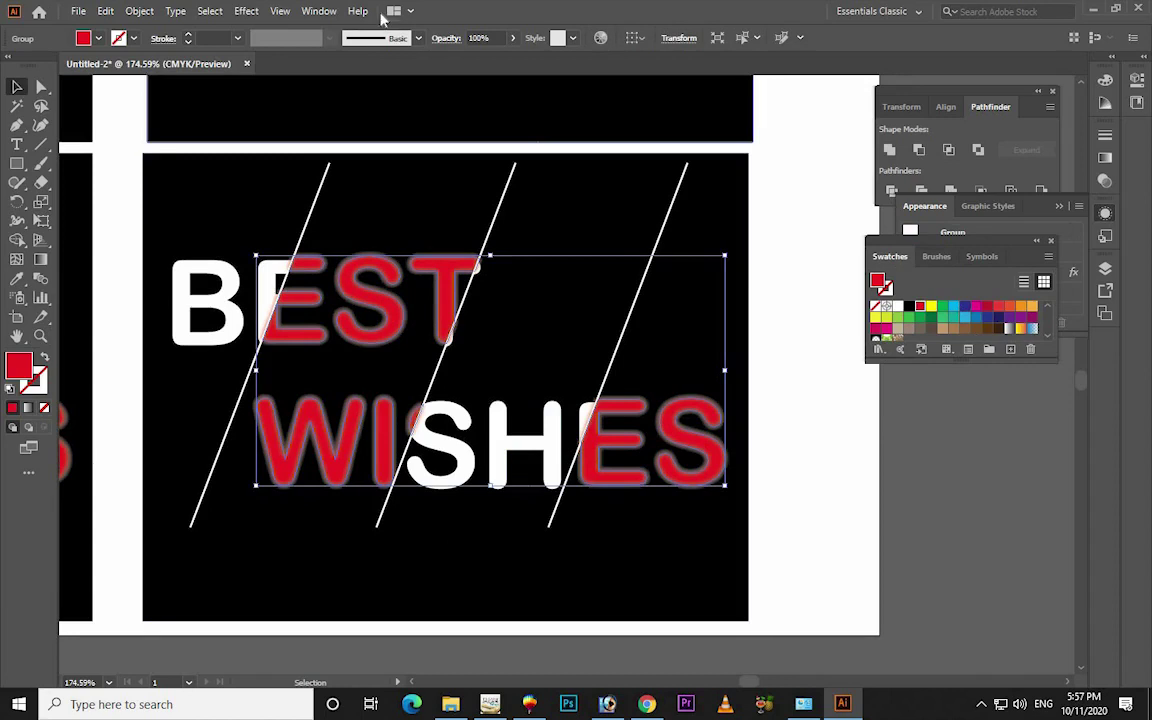
{"action": "left_click", "coordinate": [1036, 205]}
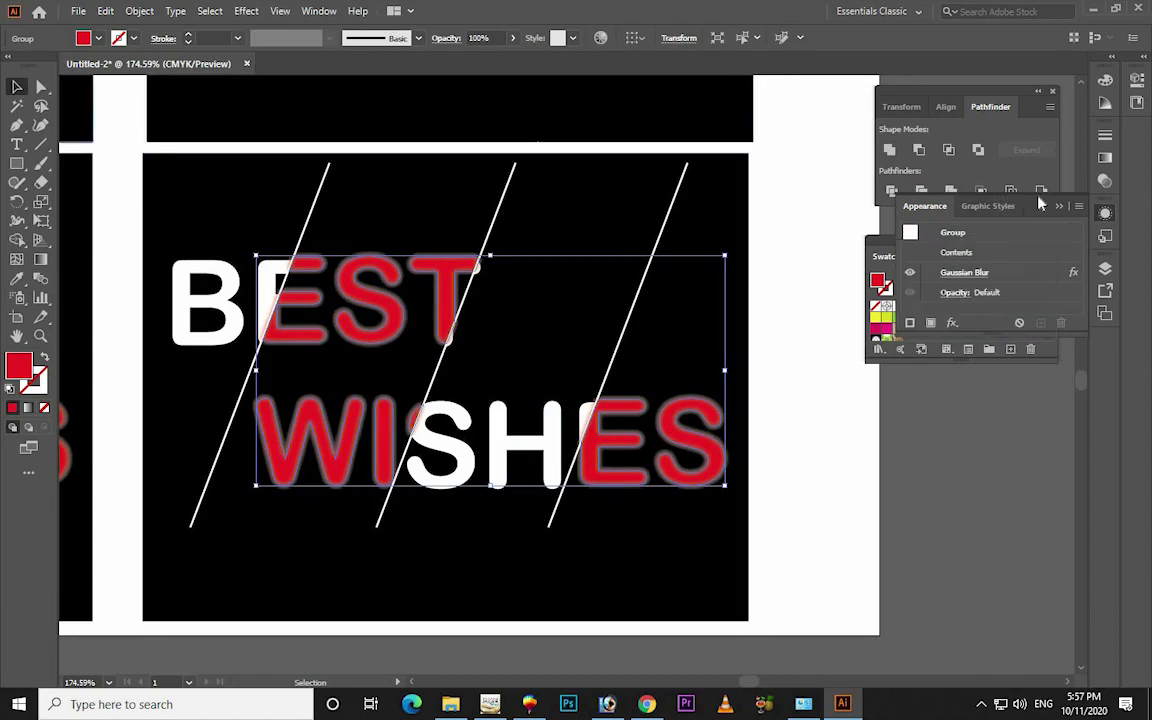
{"action": "left_click", "coordinate": [965, 272]}
{"action": "left_click", "coordinate": [808, 393]}
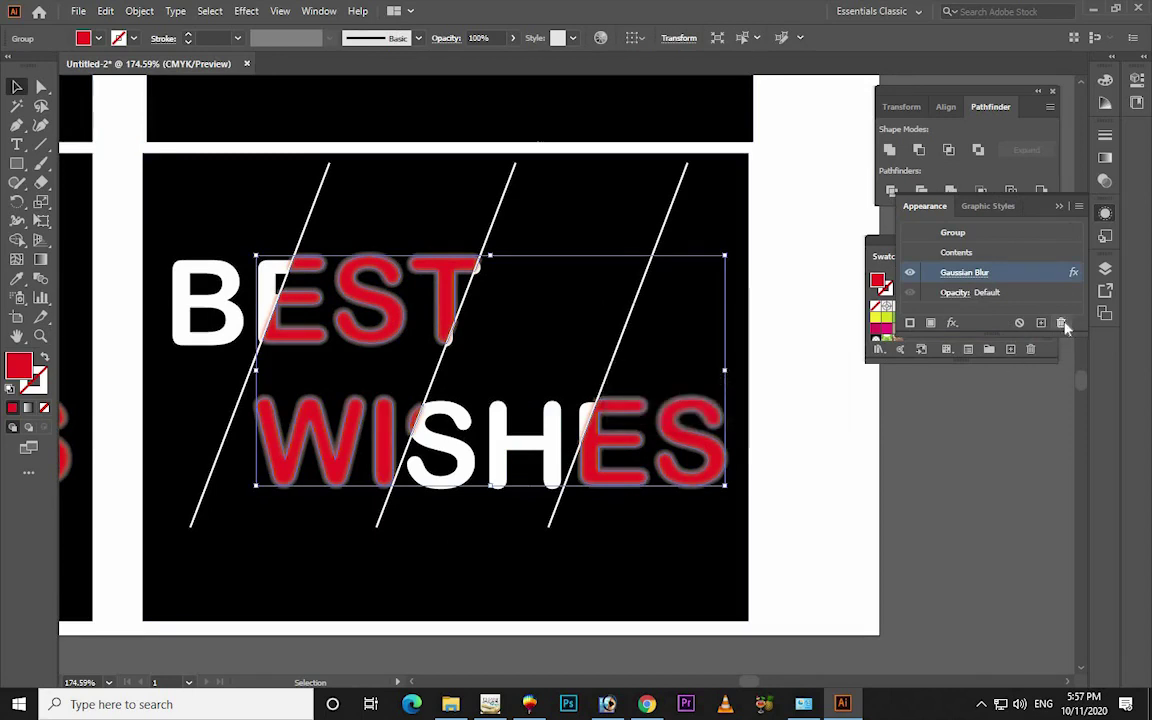
{"action": "left_click", "coordinate": [1061, 323]}
Select every white letter piece and group them together
{"action": "left_click", "coordinate": [869, 470]}
{"action": "left_click_drag", "start_coordinate": [588, 418], "coordinate": [565, 435]}
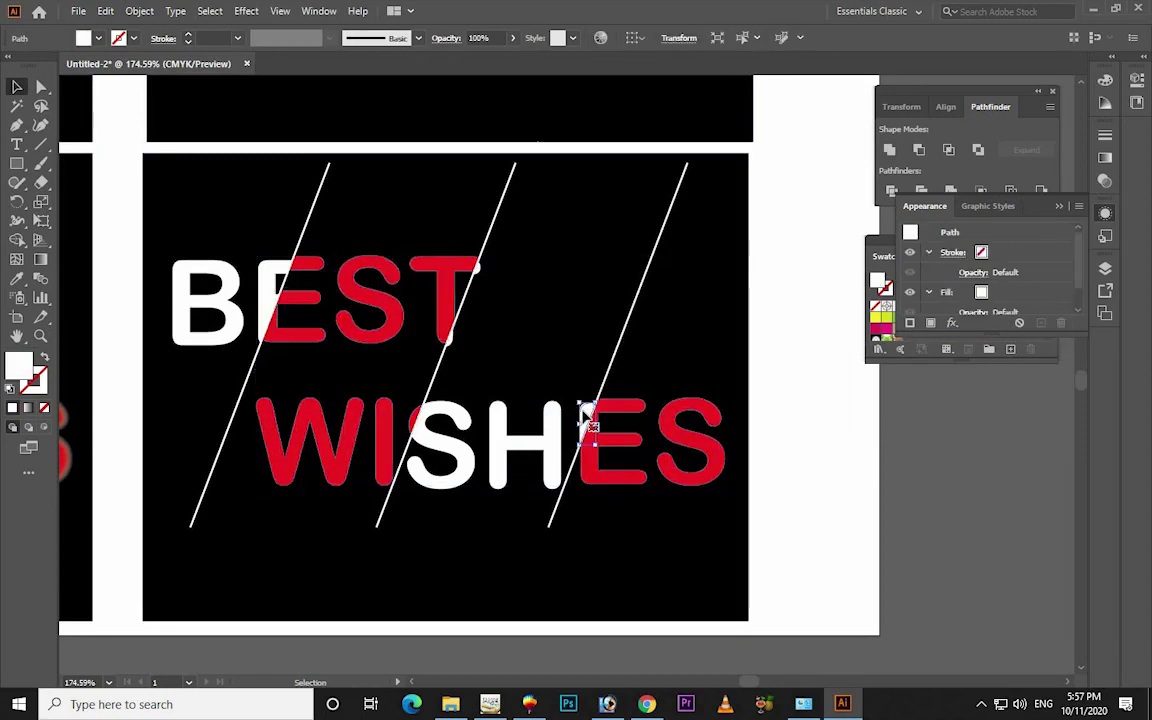
{"action": "left_click", "coordinate": [500, 395], "text": "shift"}
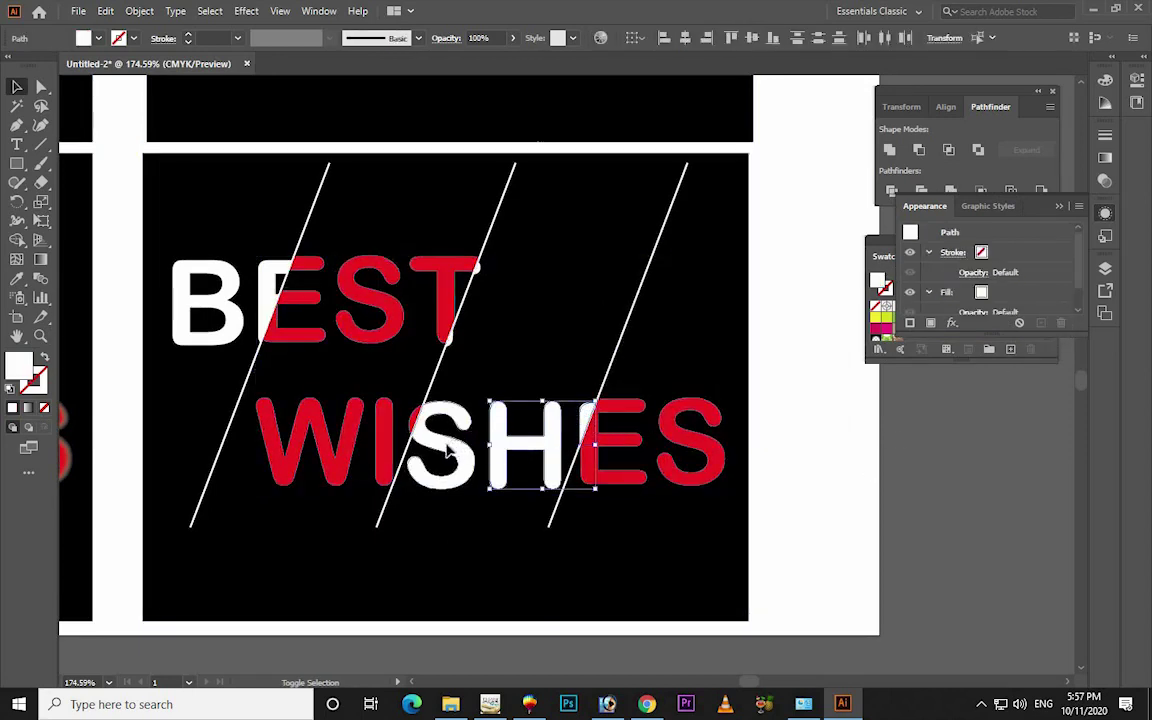
{"action": "left_click_drag", "start_coordinate": [445, 343], "coordinate": [483, 272]}
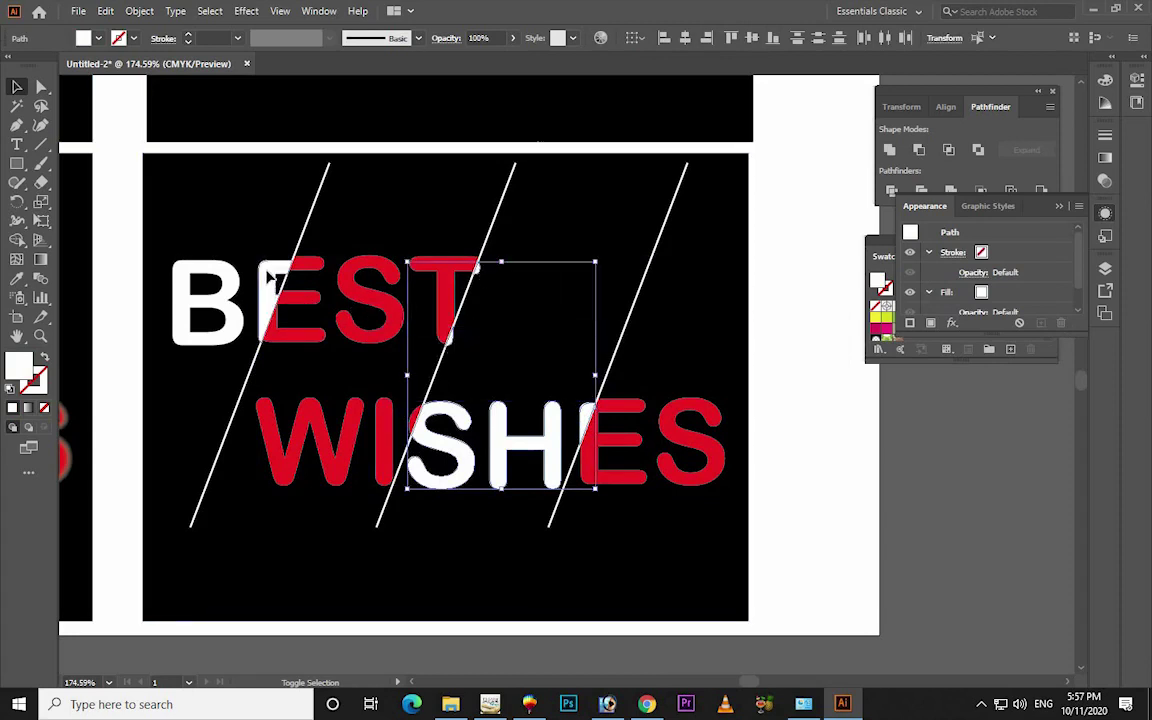
{"action": "left_click", "coordinate": [270, 272], "text": "shift"}
{"action": "left_click", "coordinate": [230, 285], "text": "shift"}
{"action": "left_click_drag", "start_coordinate": [265, 318], "coordinate": [266, 318]}
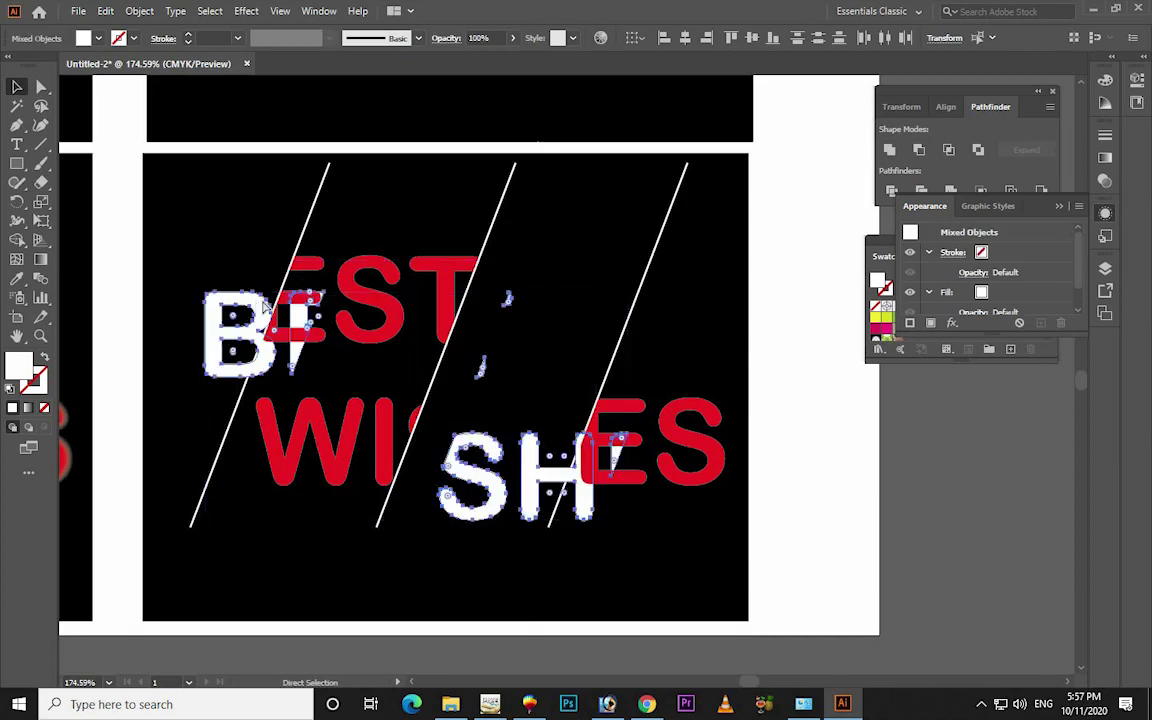
{"action": "key", "text": "ctrl+z"}
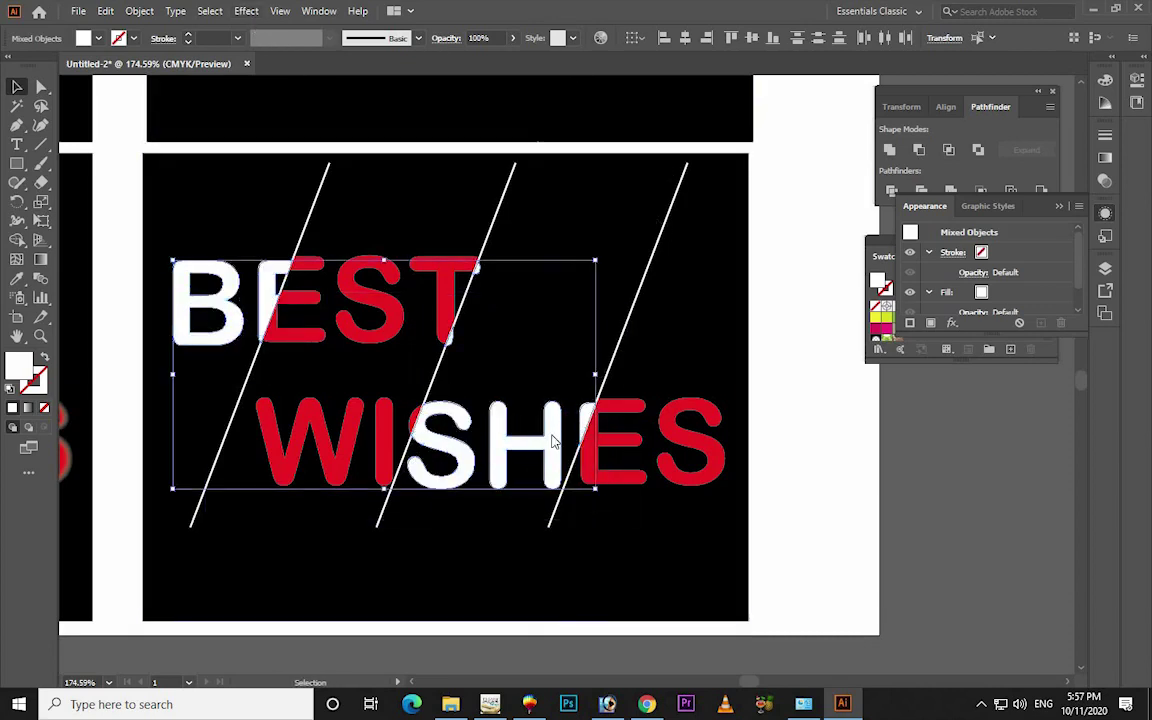
{"action": "right_click", "coordinate": [551, 174]}
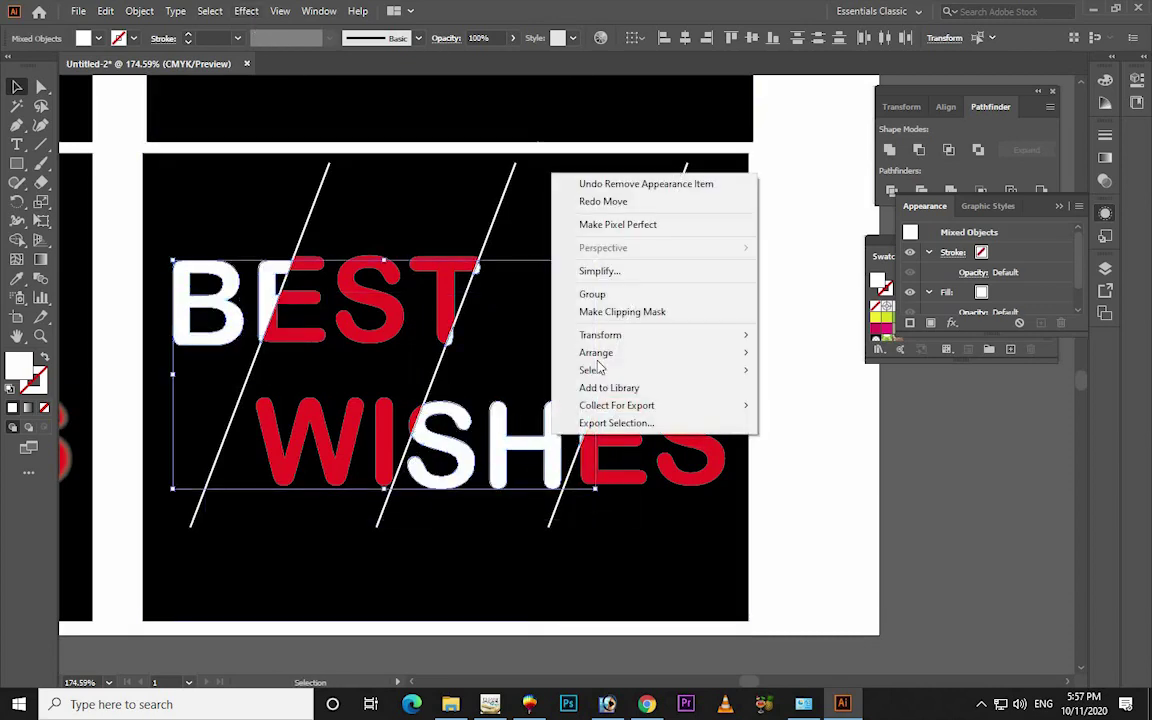
{"action": "left_click", "coordinate": [592, 294]}
{"action": "left_click", "coordinate": [246, 11]}
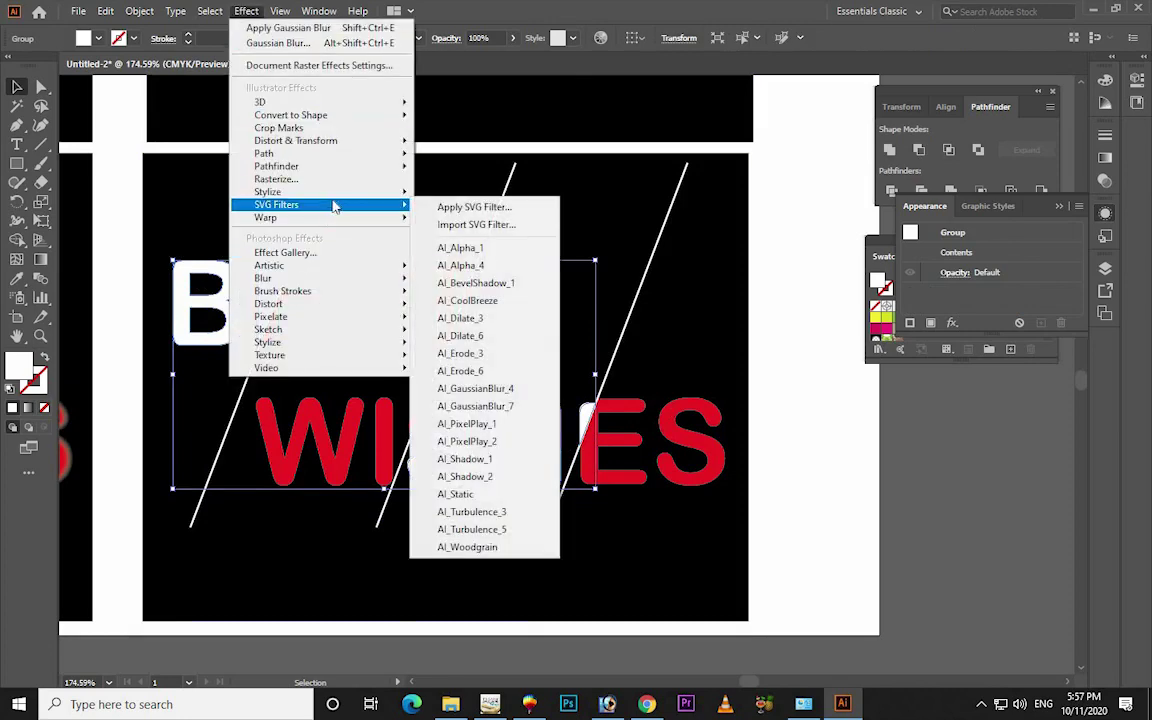
{"action": "mouse_move", "coordinate": [268, 191]}
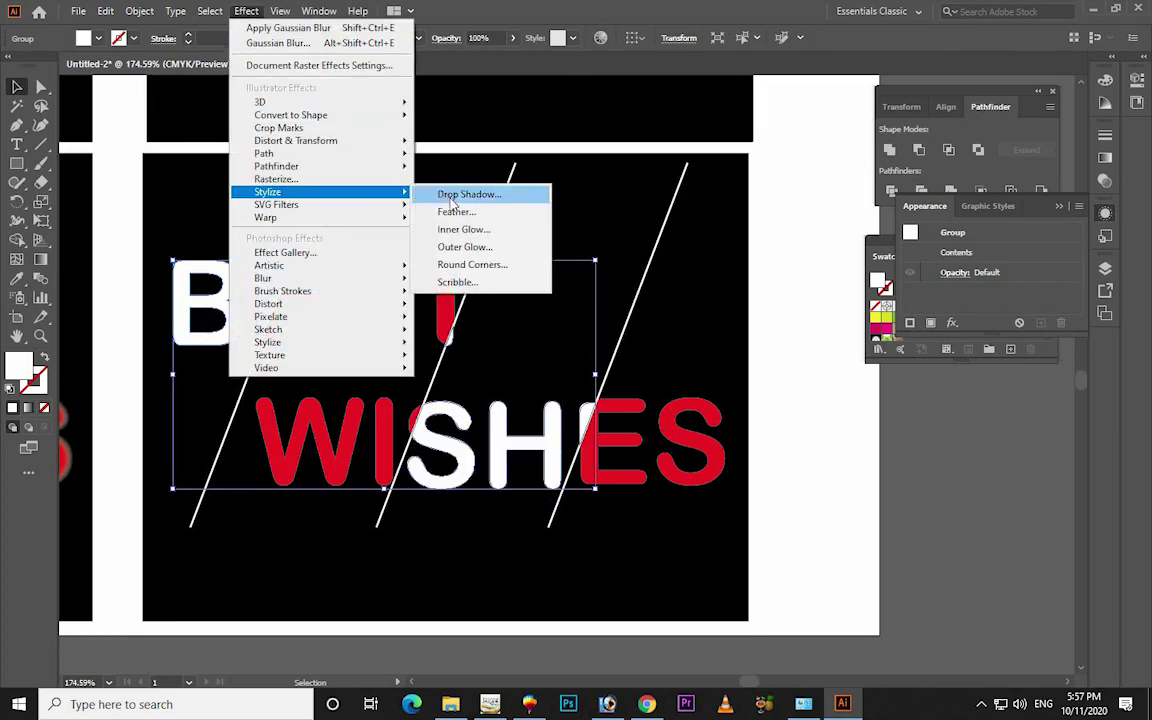
{"action": "left_click", "coordinate": [468, 247]}
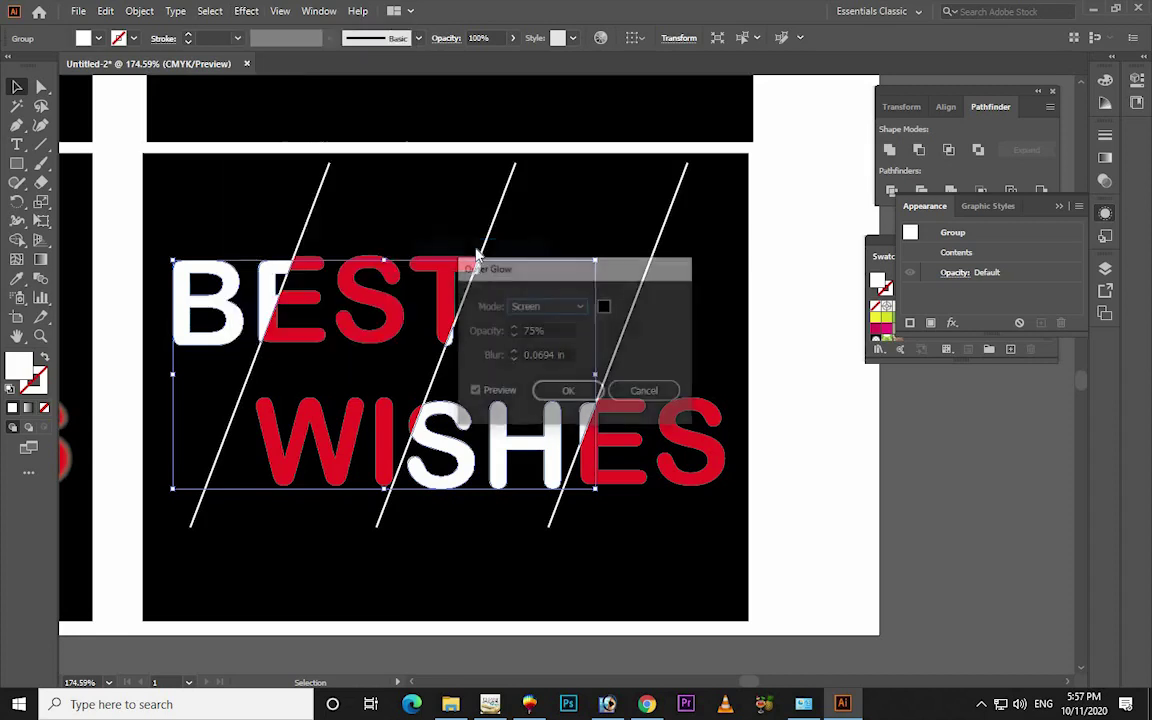
{"action": "left_click", "coordinate": [605, 307]}
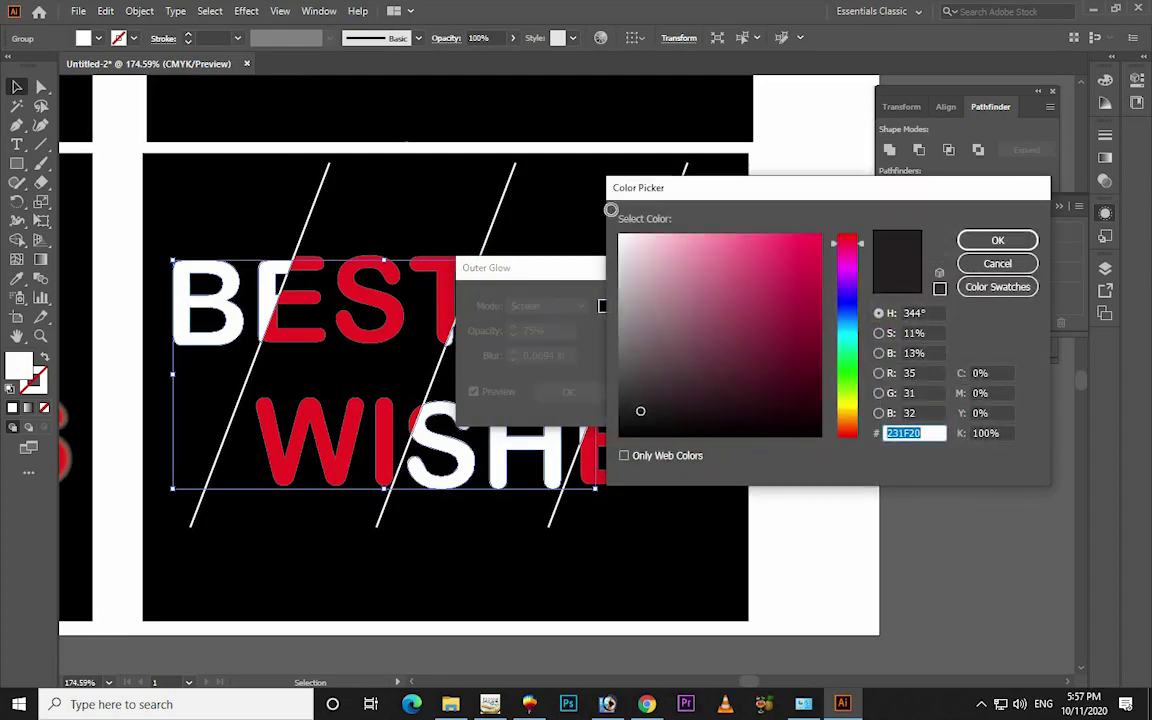
{"action": "type", "text": "ffffff"}
{"action": "left_click", "coordinate": [990, 240]}
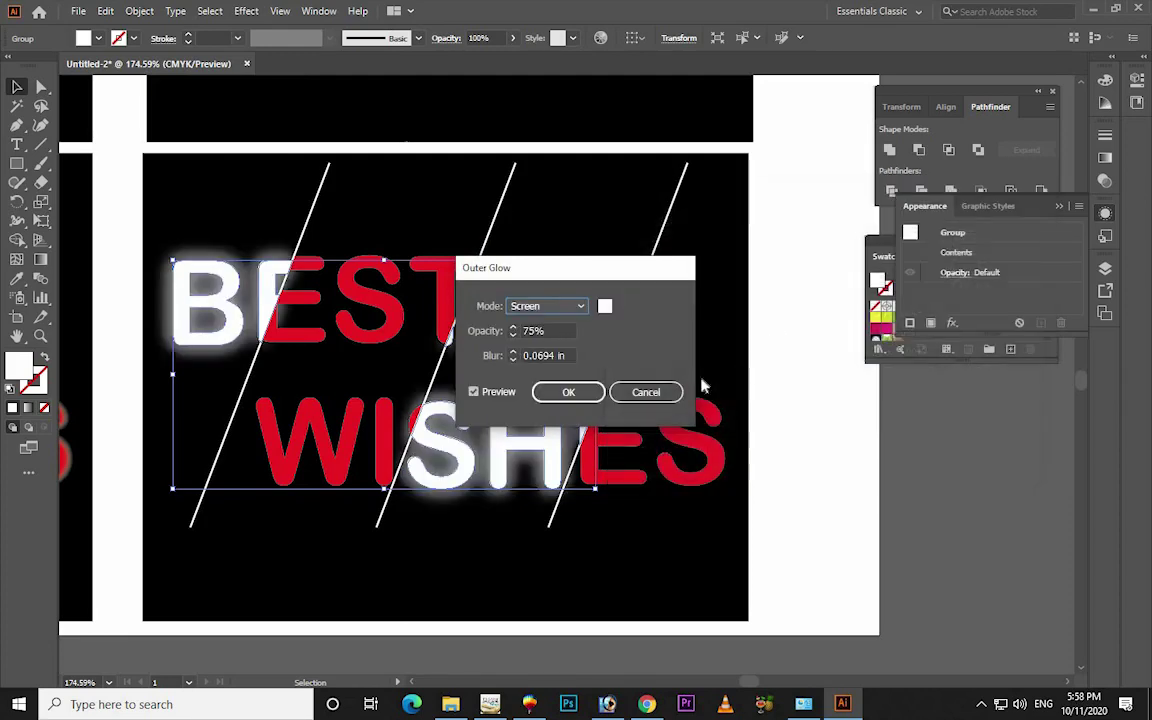
{"action": "left_click", "coordinate": [514, 359]}
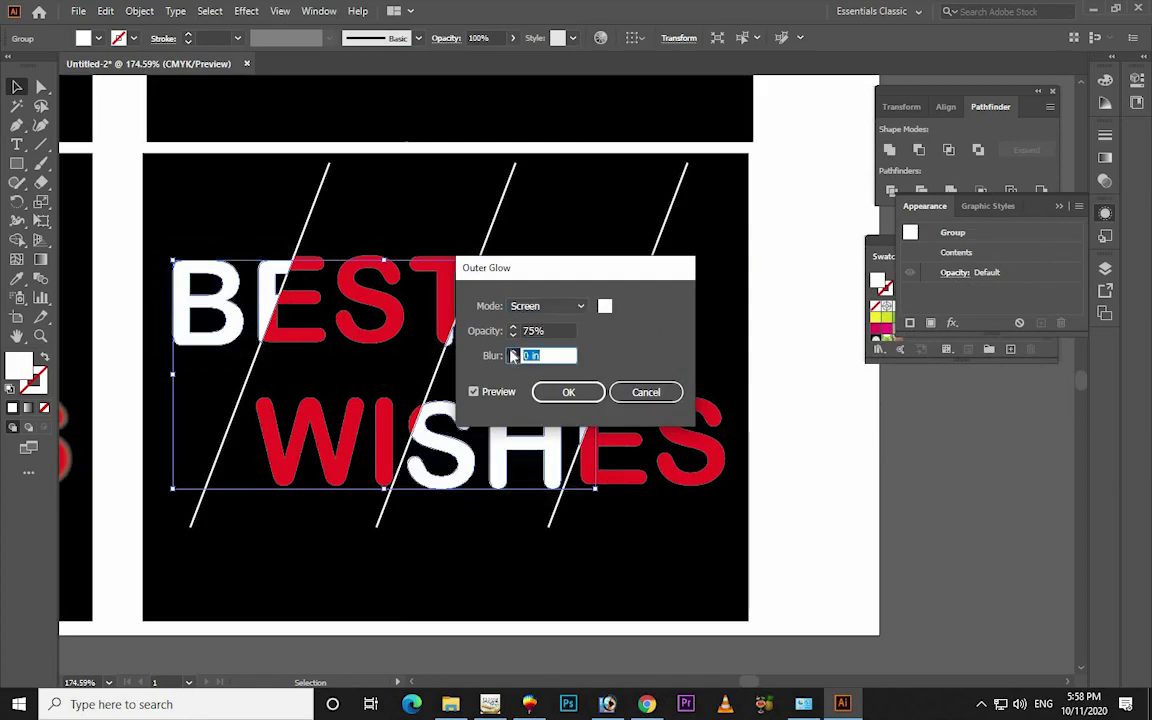
{"action": "left_click", "coordinate": [513, 351]}
{"action": "left_click", "coordinate": [513, 335]}
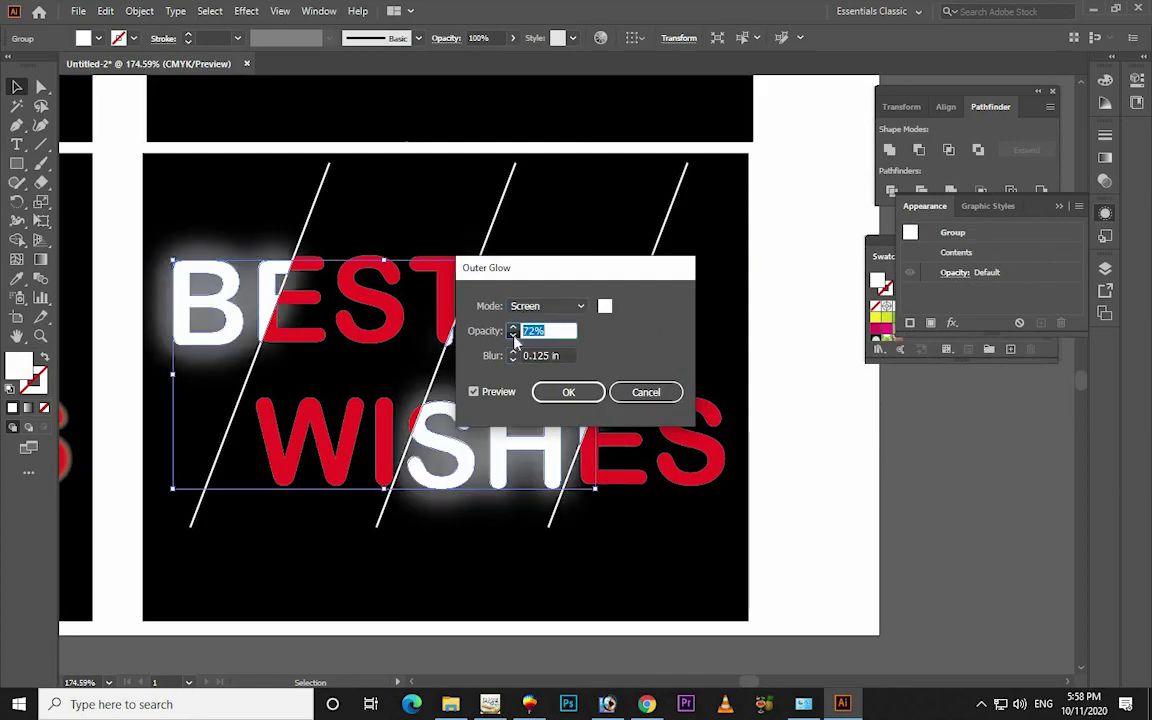
{"action": "left_click", "coordinate": [625, 392]}
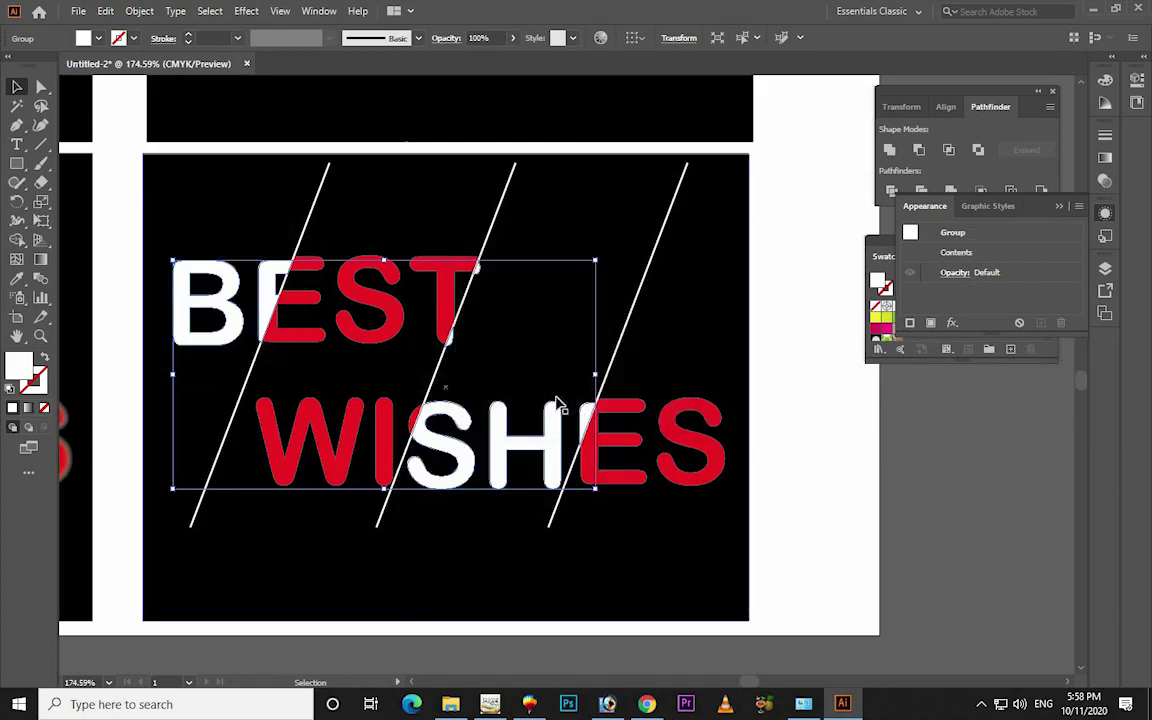
{"action": "left_click", "coordinate": [448, 290]}
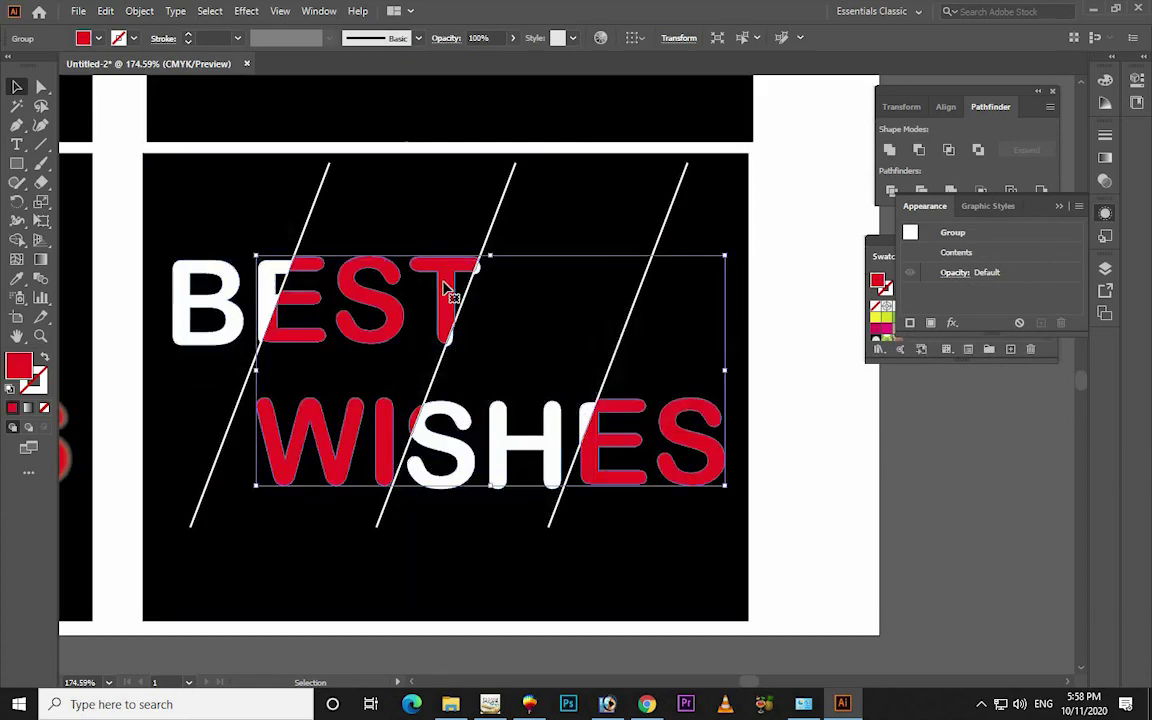
{"action": "left_click", "coordinate": [242, 12]}
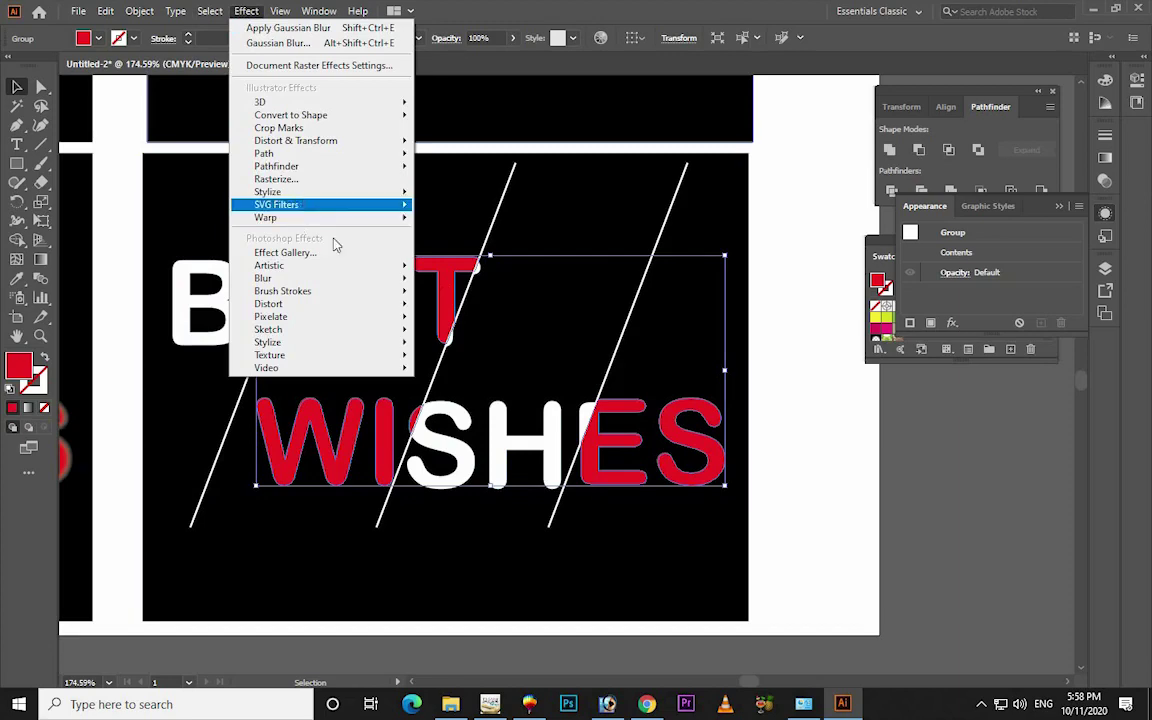
{"action": "left_click", "coordinate": [760, 465]}
{"action": "left_click", "coordinate": [590, 460]}
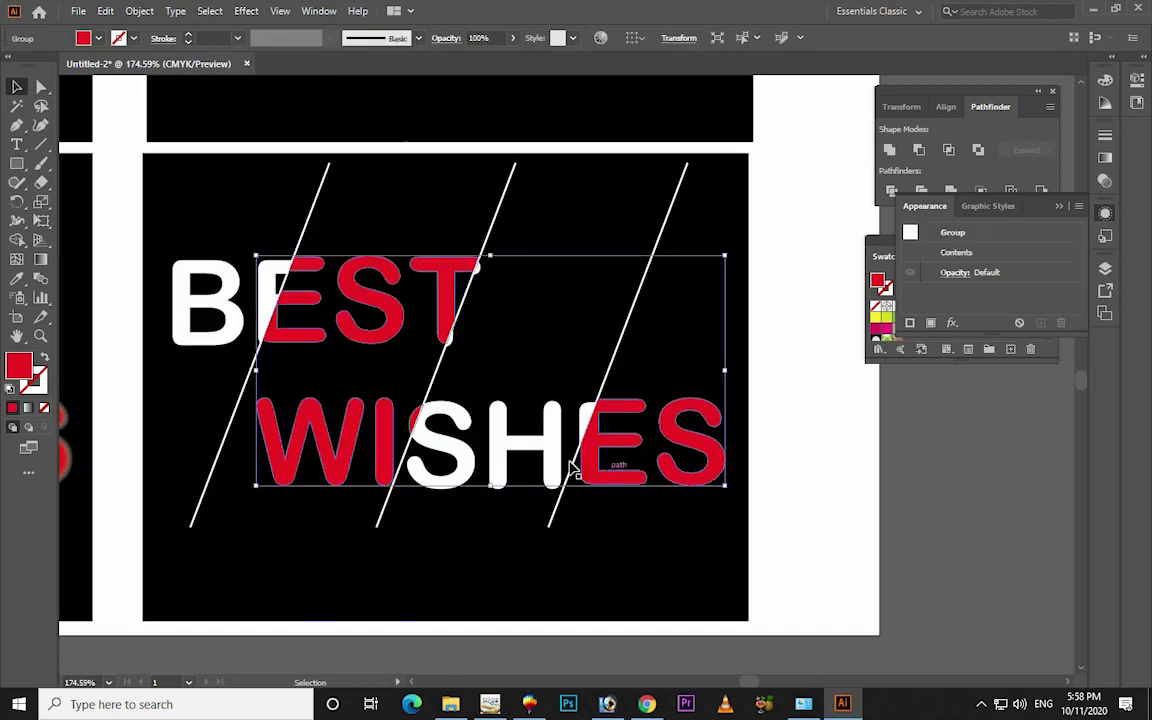
{"action": "left_click", "coordinate": [557, 455], "text": "shift"}
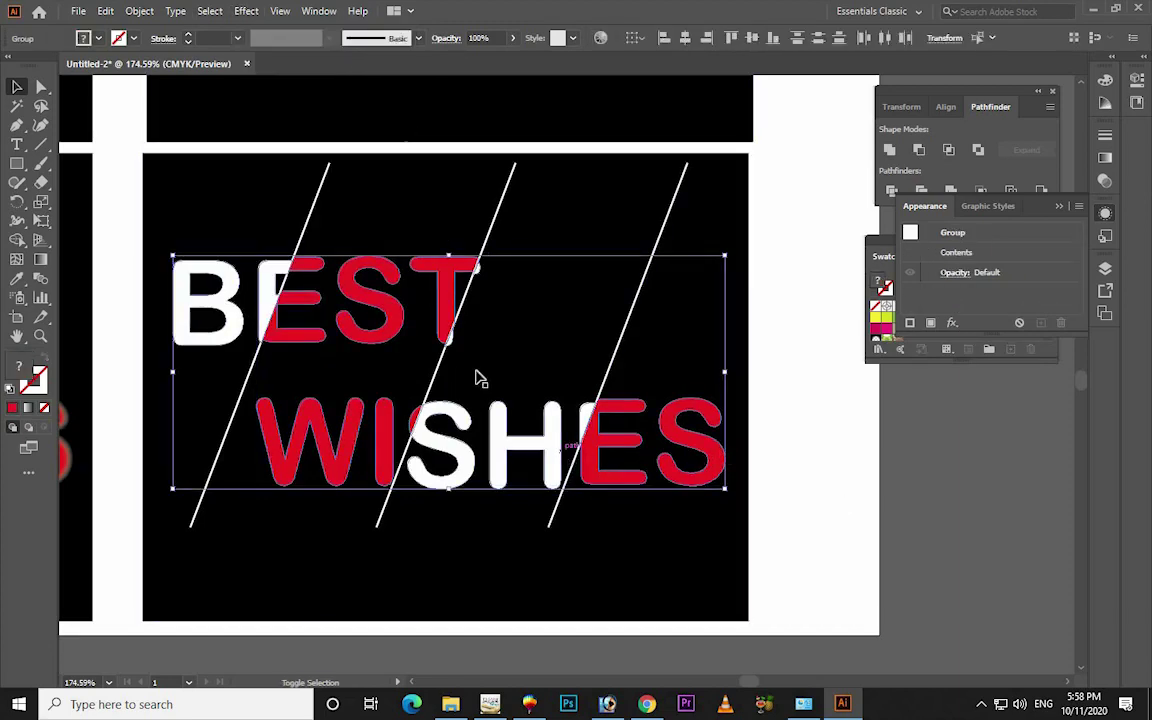
{"action": "left_click", "coordinate": [243, 11]}
{"action": "mouse_move", "coordinate": [268, 192]}
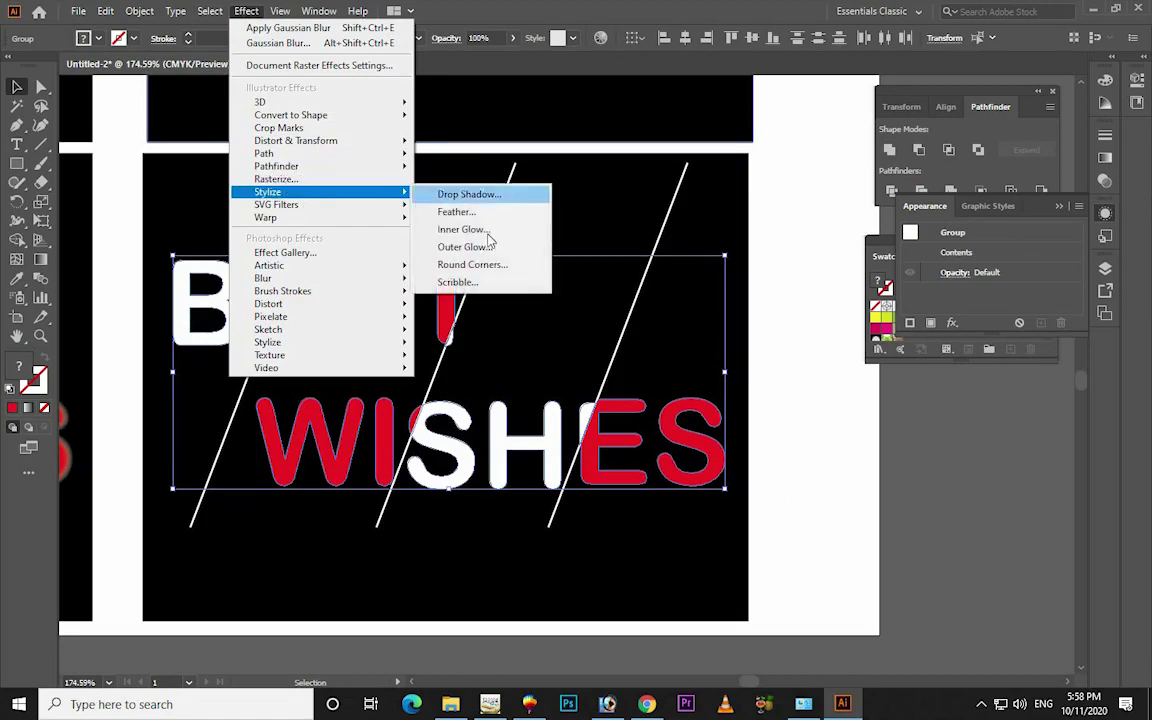
{"action": "left_click", "coordinate": [470, 247]}
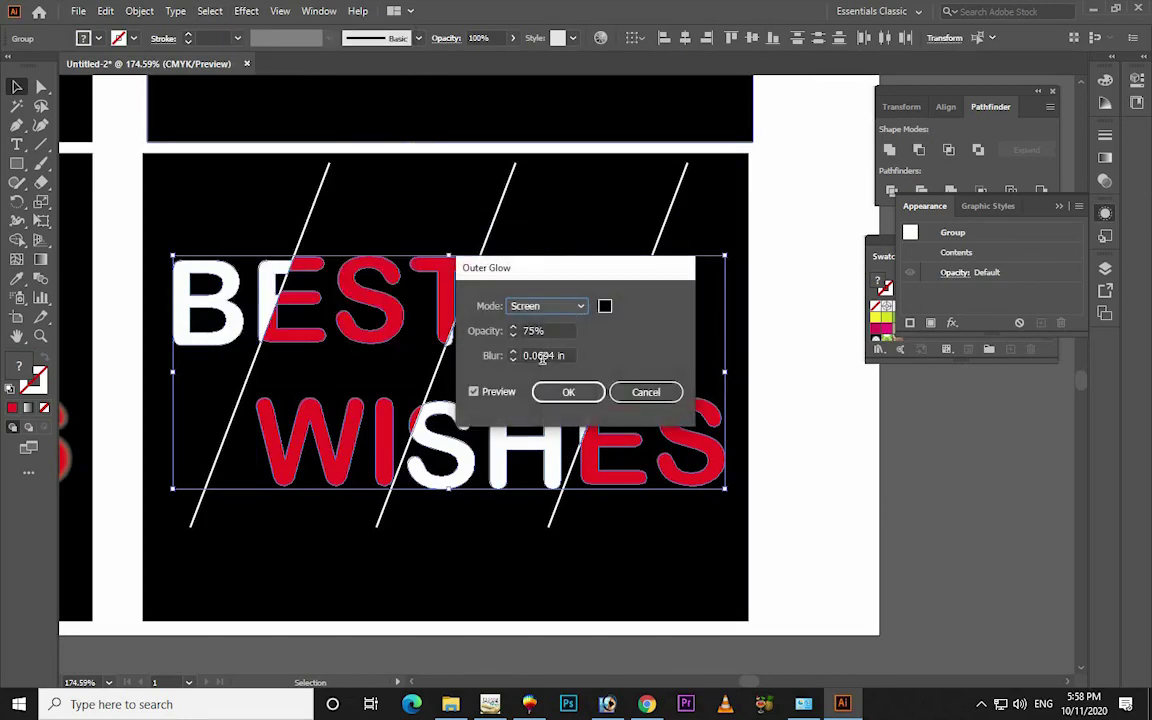
{"action": "left_click", "coordinate": [604, 306]}
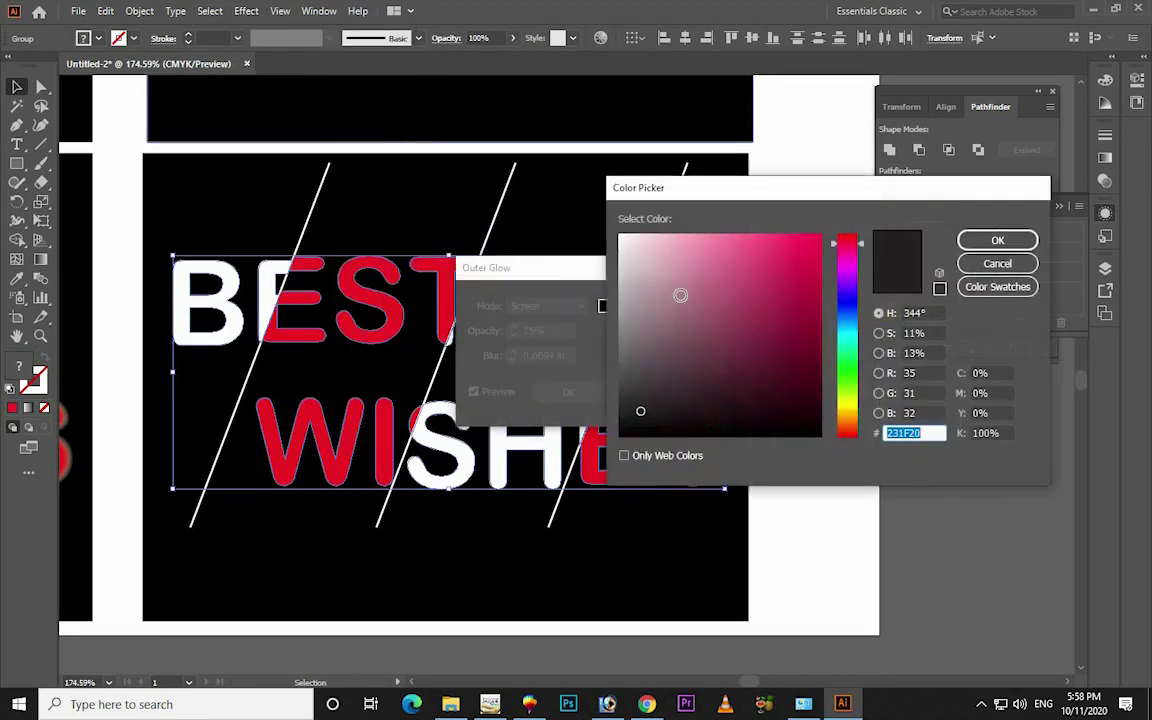
{"action": "type", "text": "ffffff"}
{"action": "left_click", "coordinate": [998, 241]}
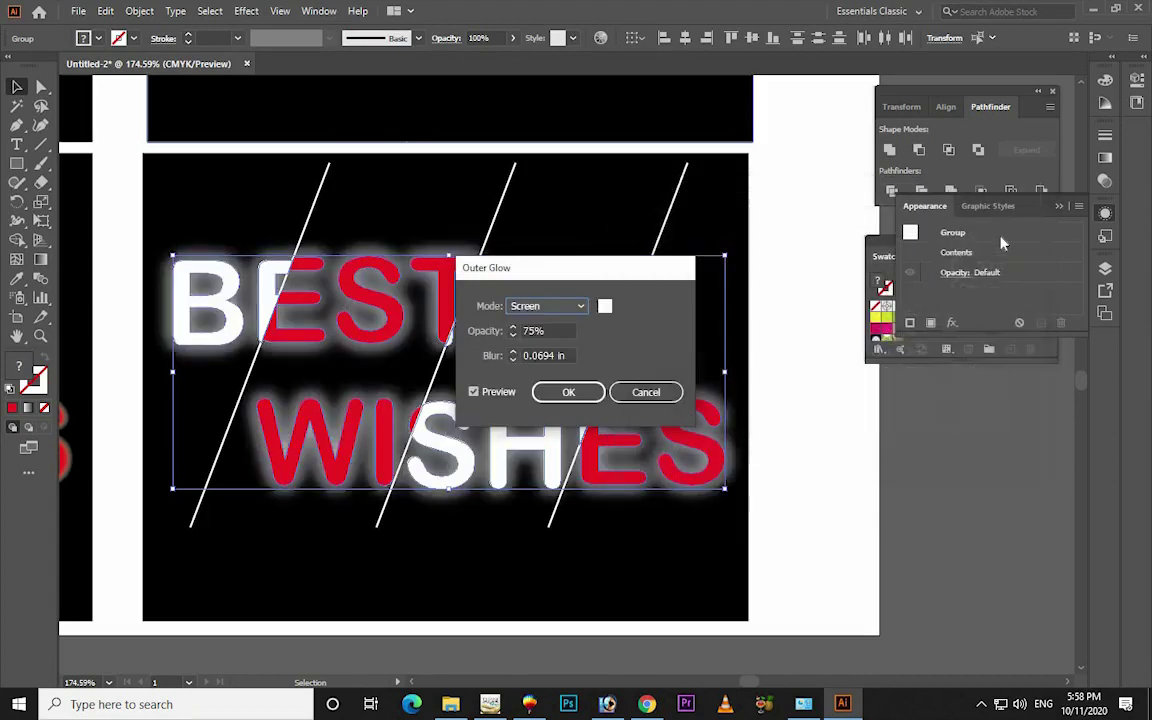
{"action": "left_click", "coordinate": [646, 392]}
Apply a Gaussian Blur of about 5.5 pixels to the white letter group
{"action": "left_click", "coordinate": [864, 458]}
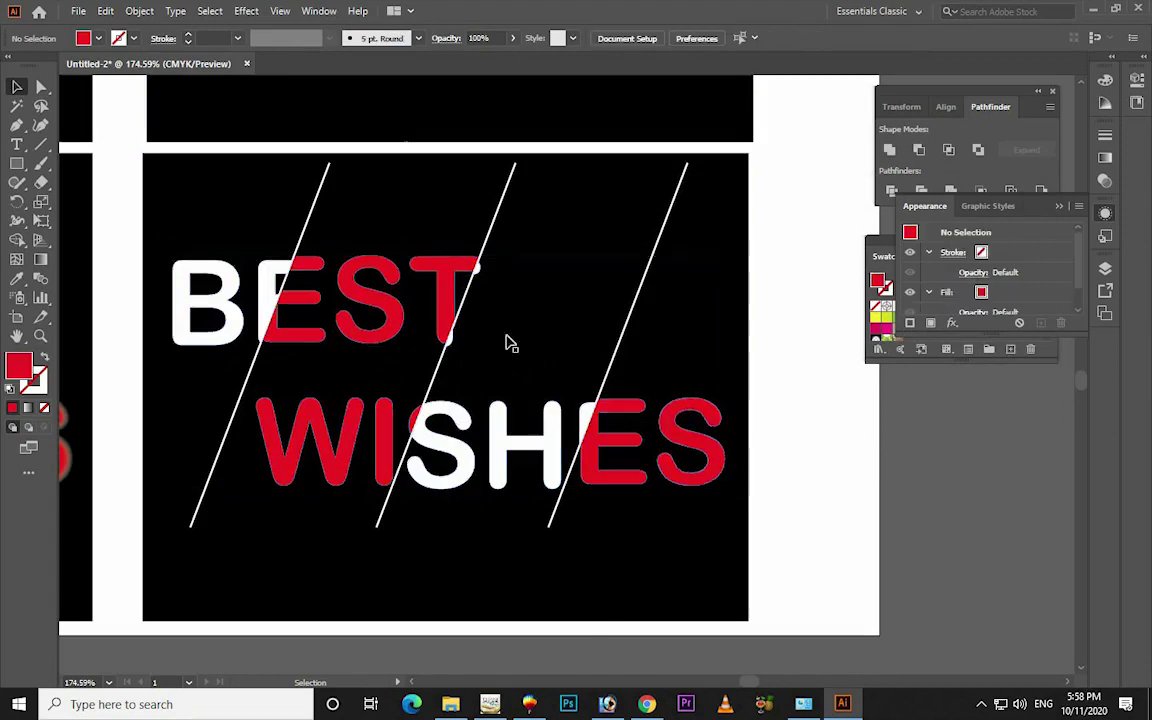
{"action": "left_click", "coordinate": [417, 258]}
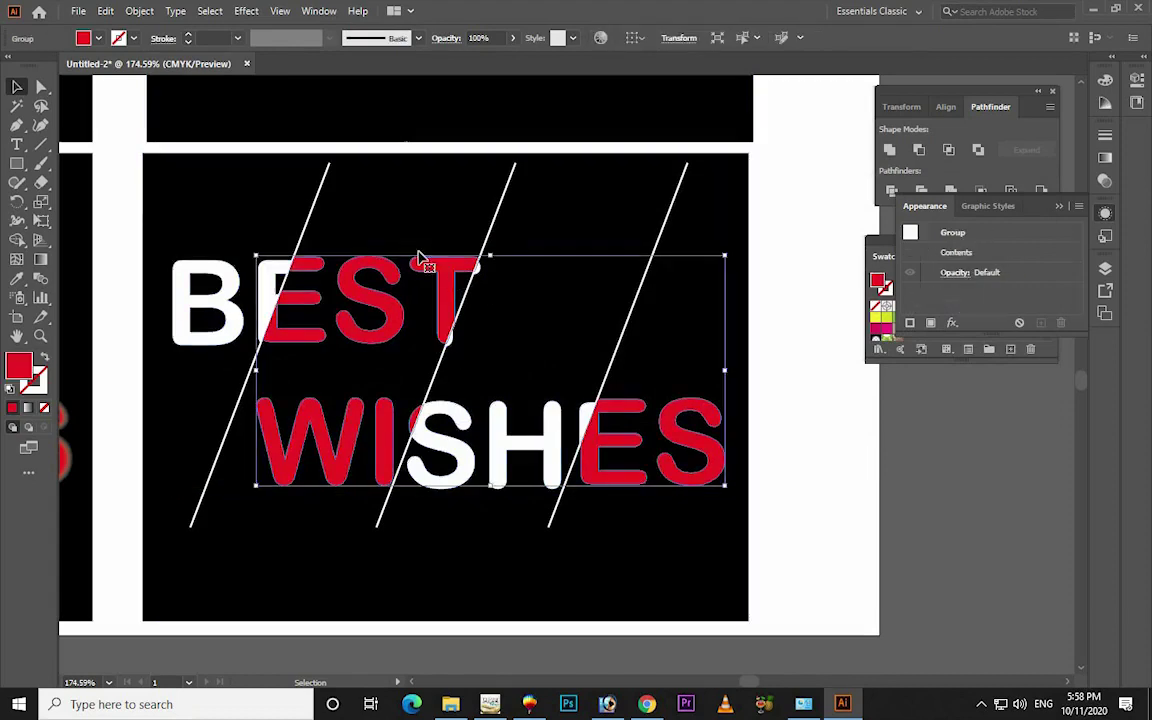
{"action": "left_click", "coordinate": [246, 11]}
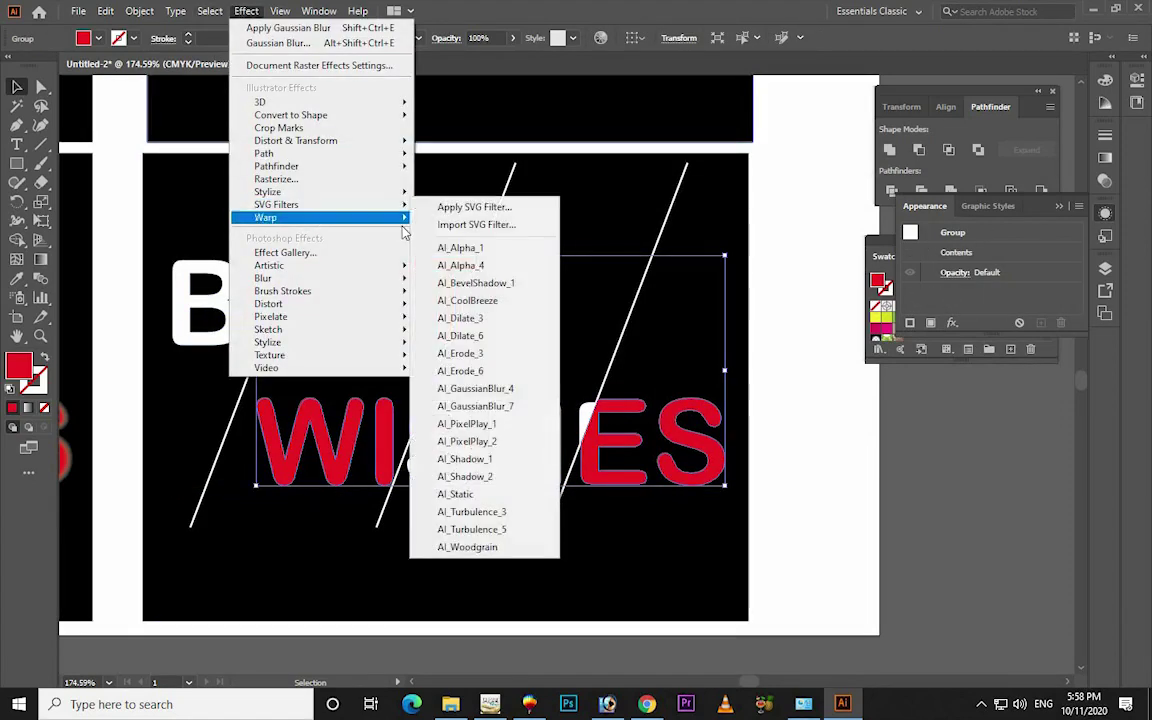
{"action": "left_click", "coordinate": [905, 478]}
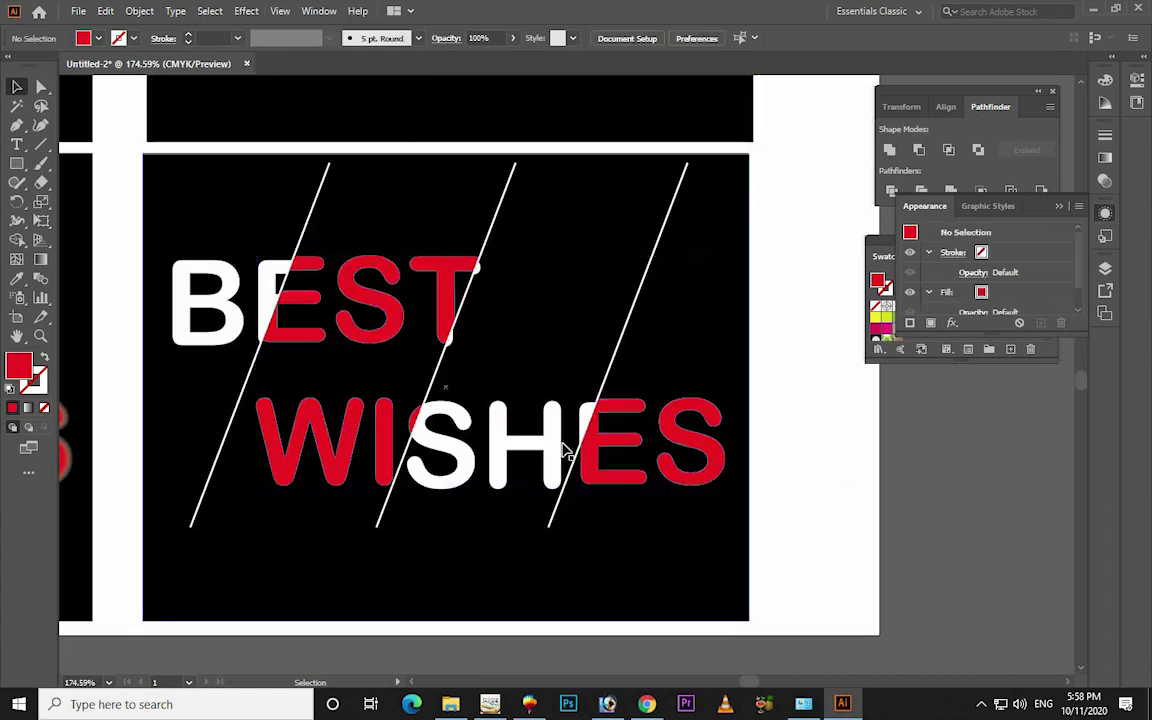
{"action": "left_click", "coordinate": [565, 455]}
{"action": "left_click", "coordinate": [246, 11]}
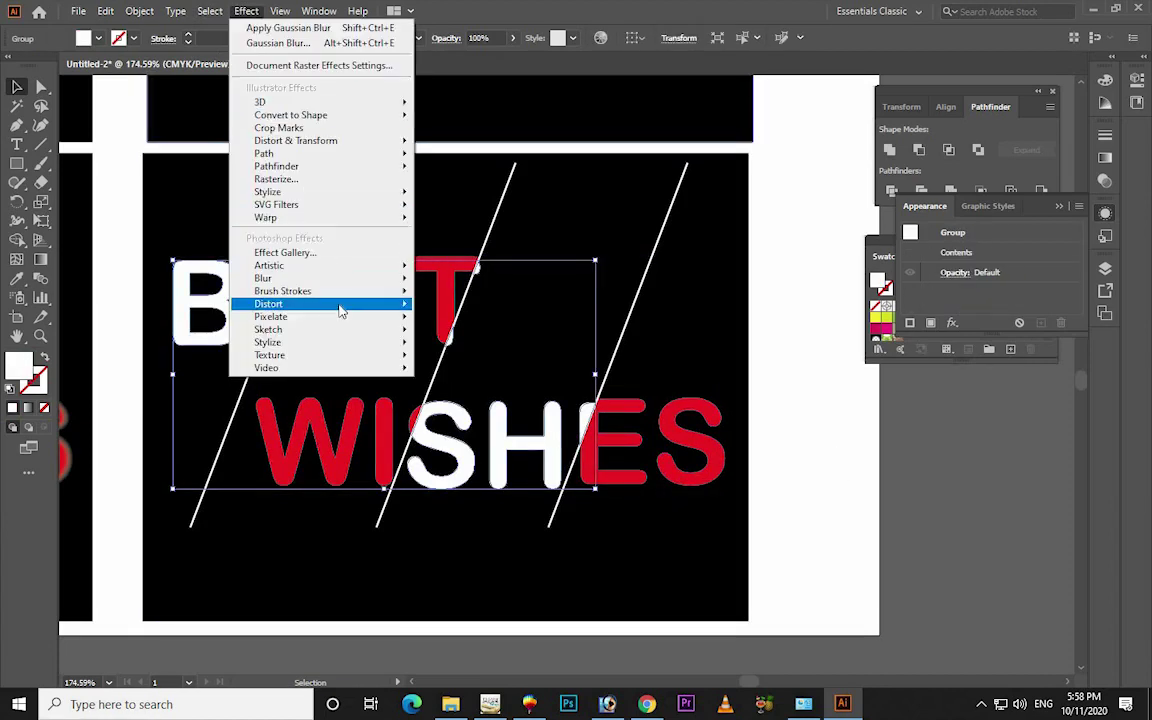
{"action": "mouse_move", "coordinate": [263, 278]}
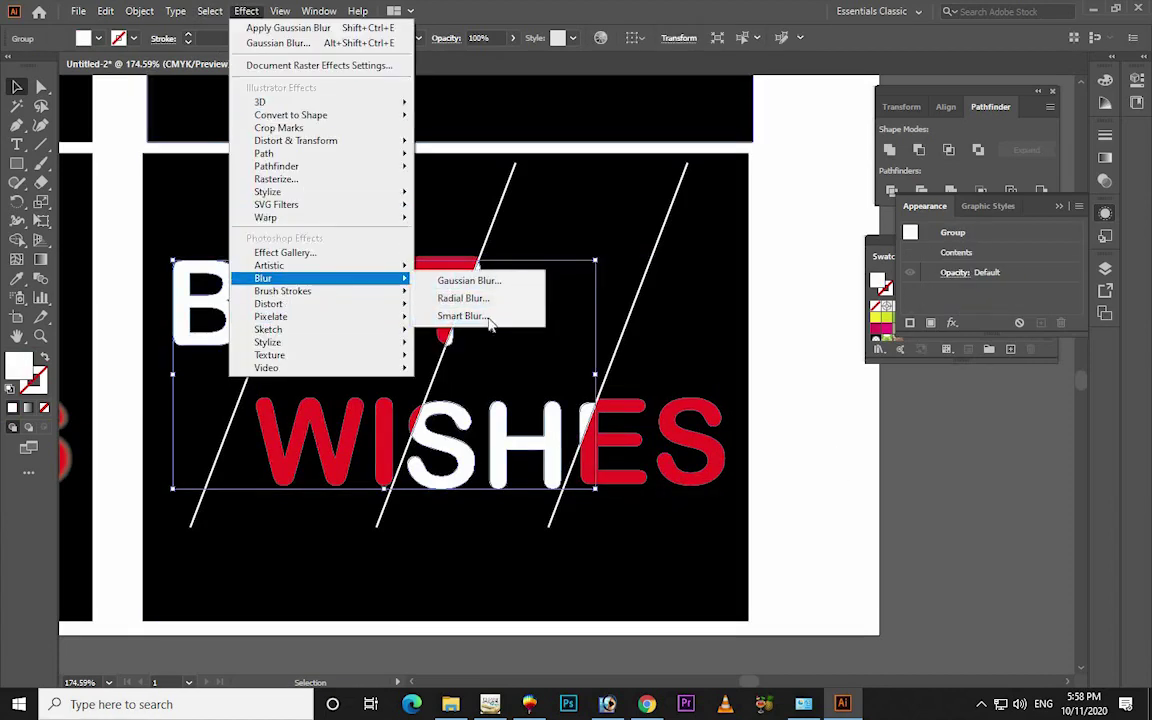
{"action": "left_click", "coordinate": [469, 281]}
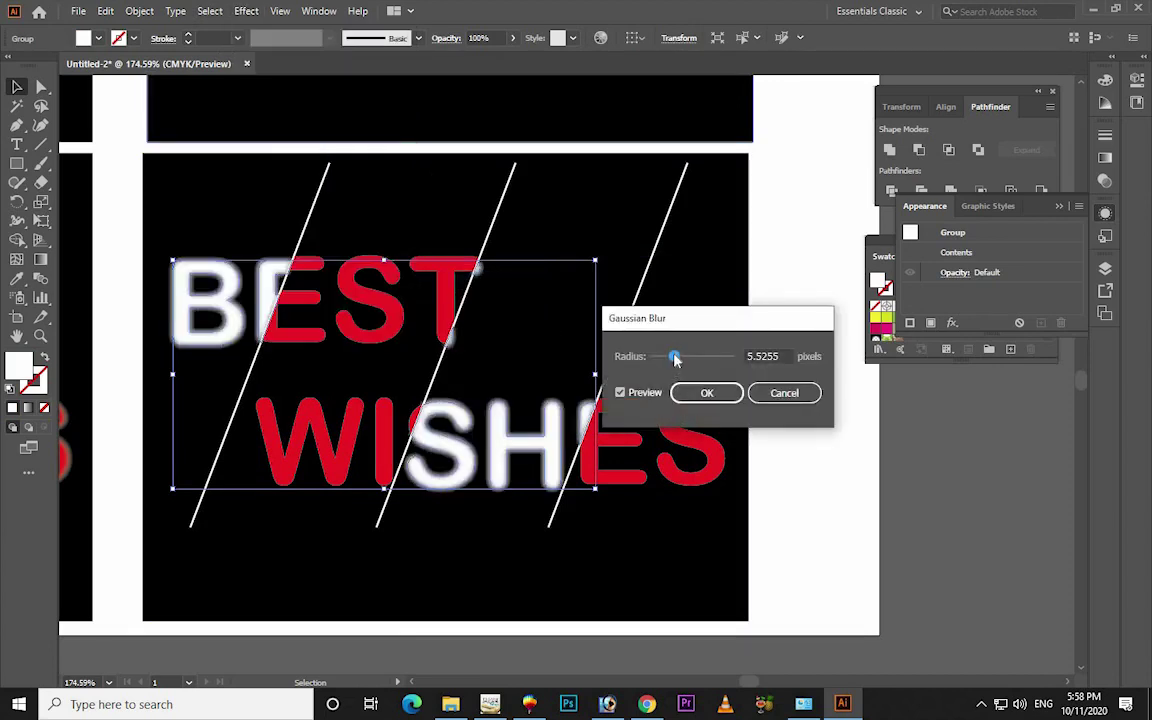
{"action": "left_click", "coordinate": [707, 393]}
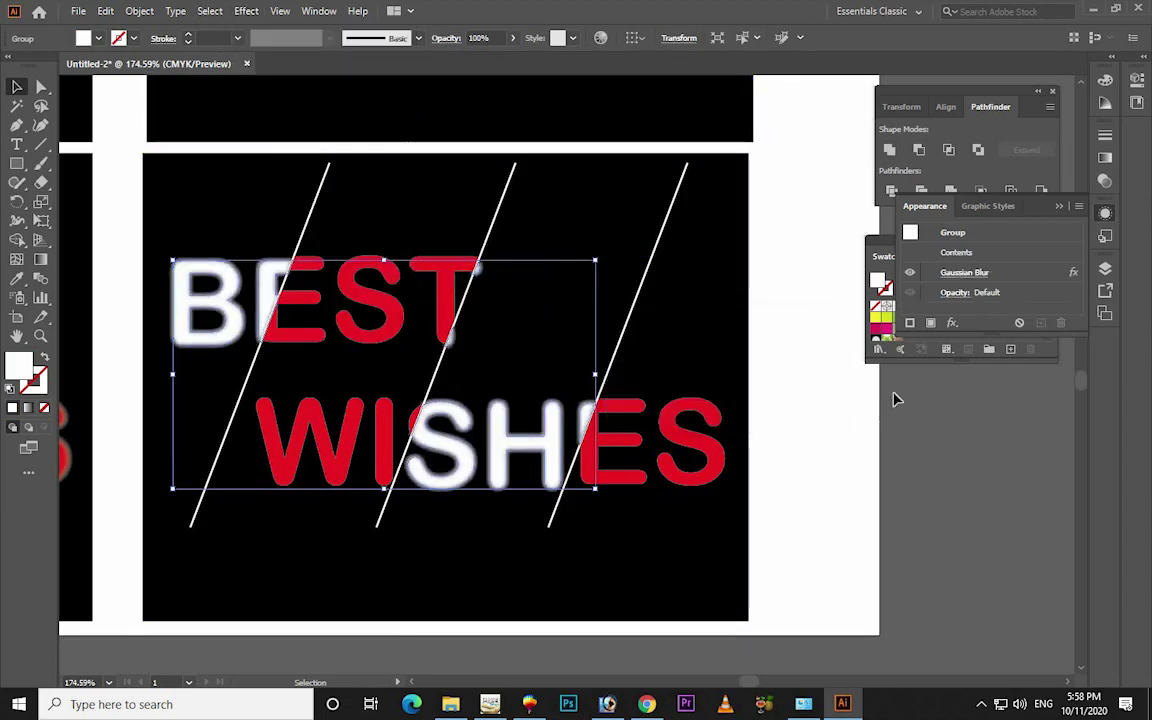
Deselect and close the Appearance and Pathfinder panels
{"action": "left_click", "coordinate": [893, 399]}
{"action": "left_click", "coordinate": [1068, 199]}
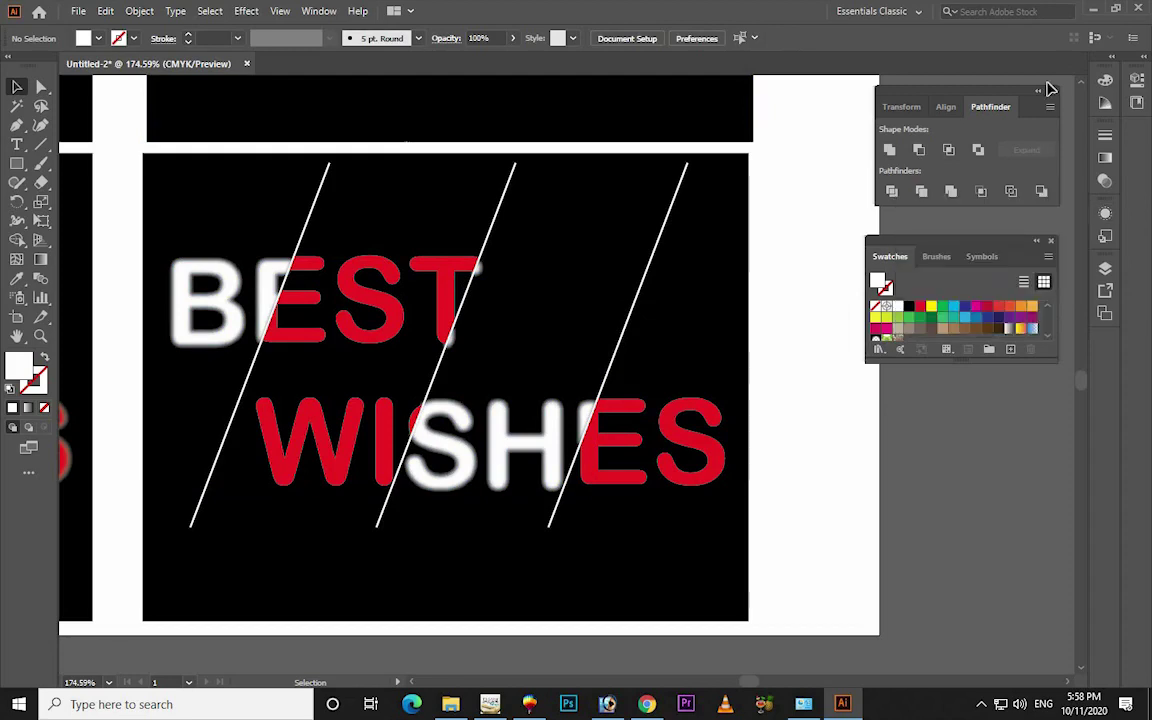
{"action": "left_click", "coordinate": [1054, 92]}
Close the Swatches panel and frame all four cards at 100% zoom
{"action": "left_click", "coordinate": [1050, 241]}
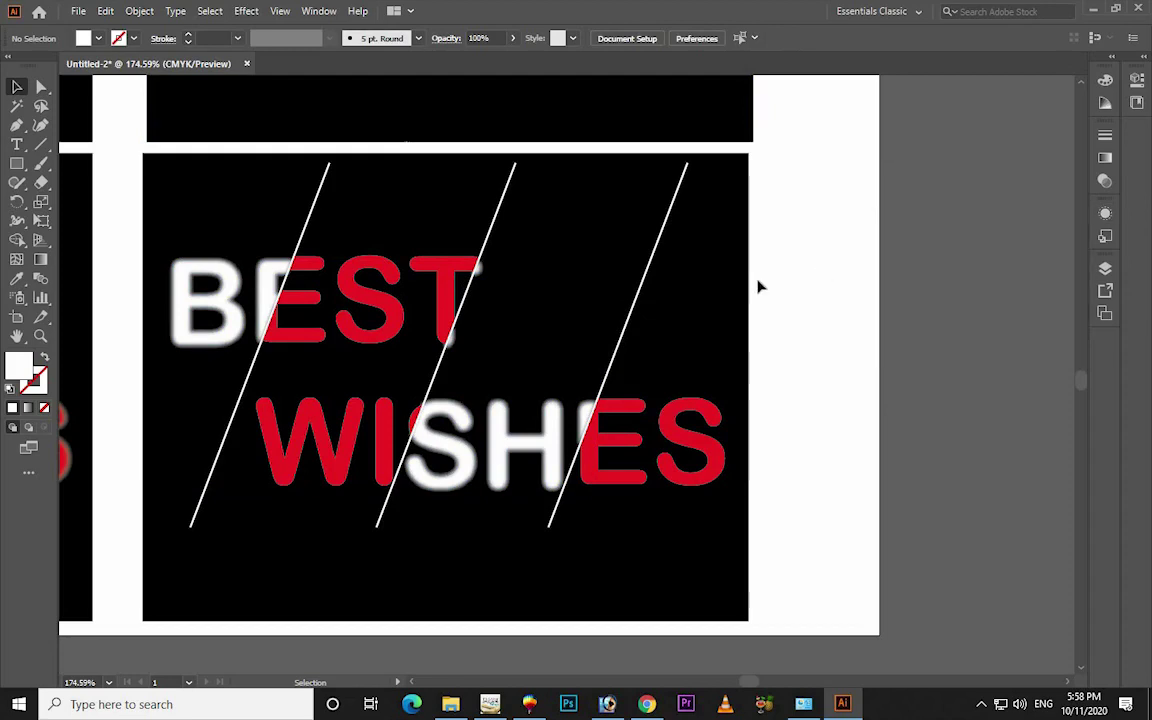
{"action": "key", "text": "z"}
{"action": "left_click", "coordinate": [770, 302], "text": "alt"}
{"action": "left_click", "coordinate": [765, 302], "text": "alt"}
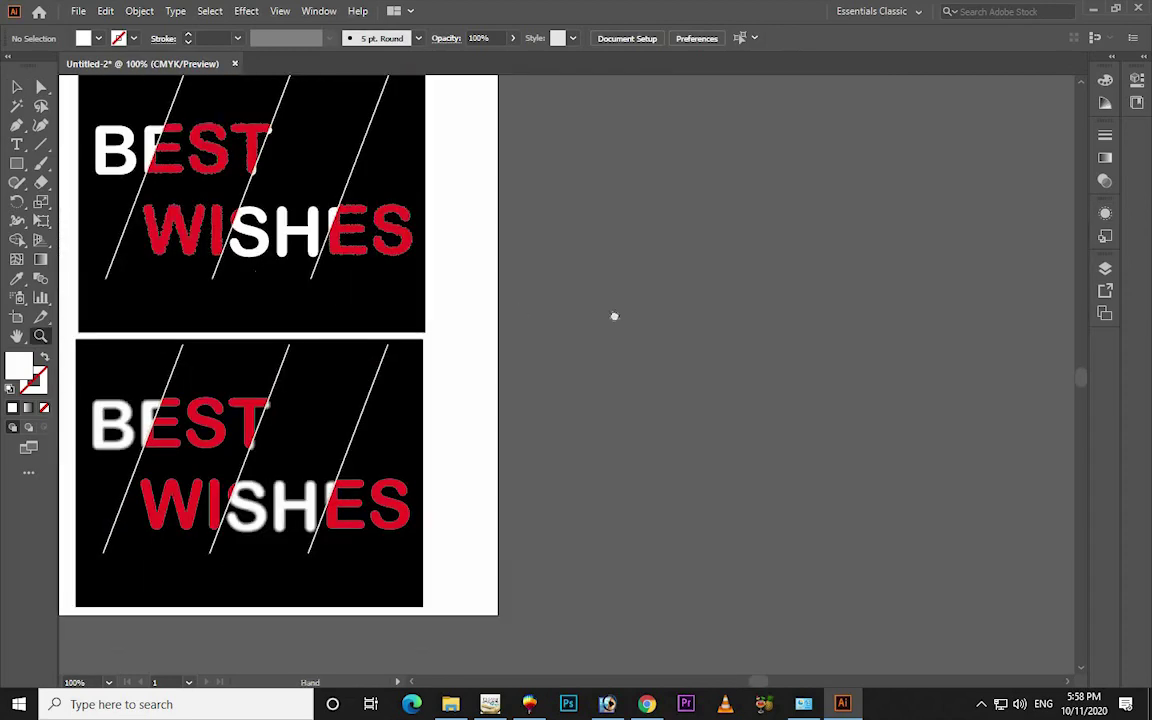
{"action": "left_click_drag", "start_coordinate": [612, 316], "coordinate": [700, 396]}
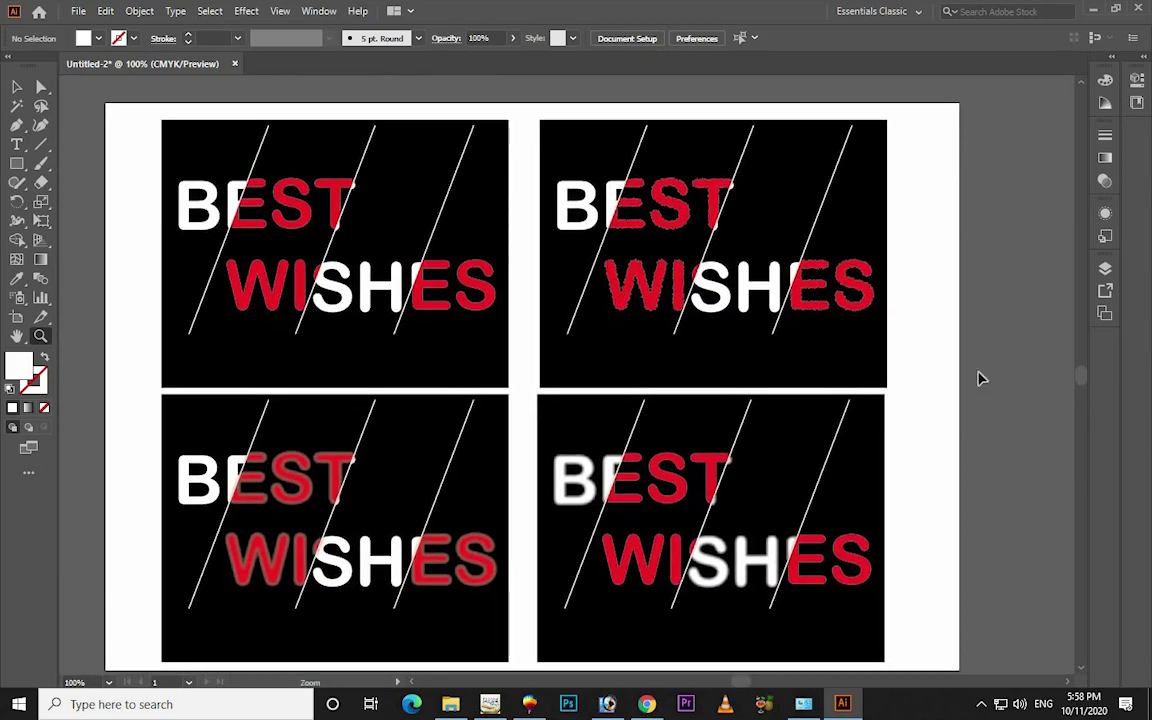
{"action": "key", "text": "v"}
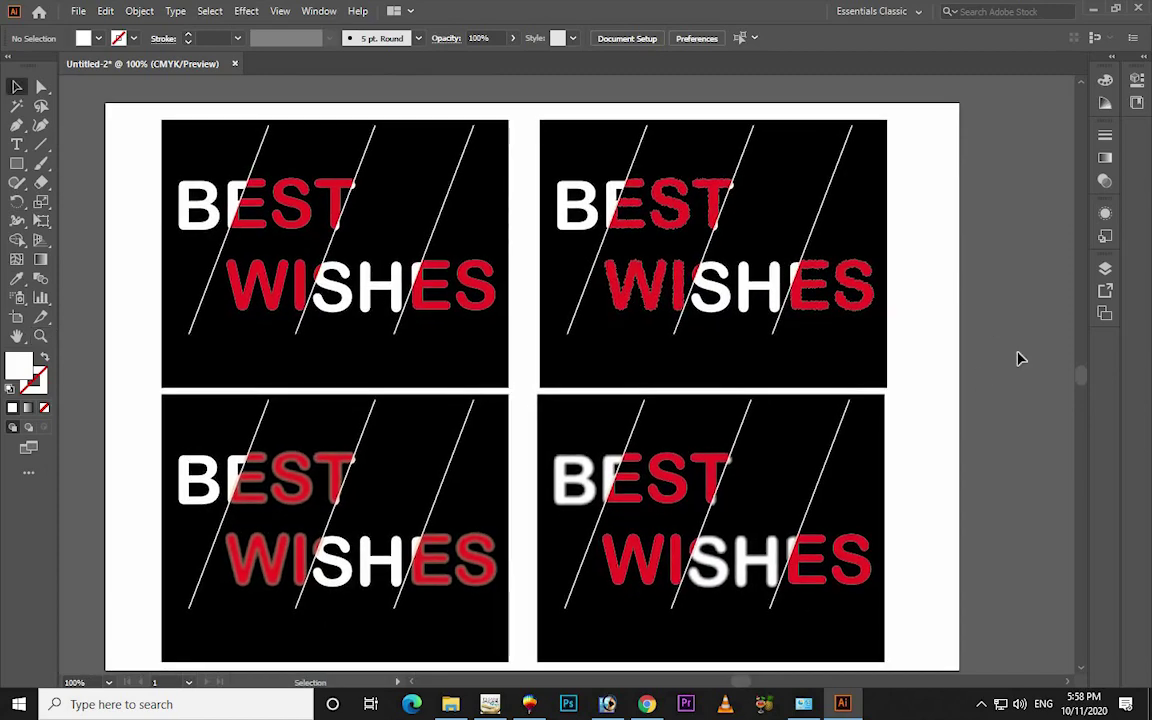